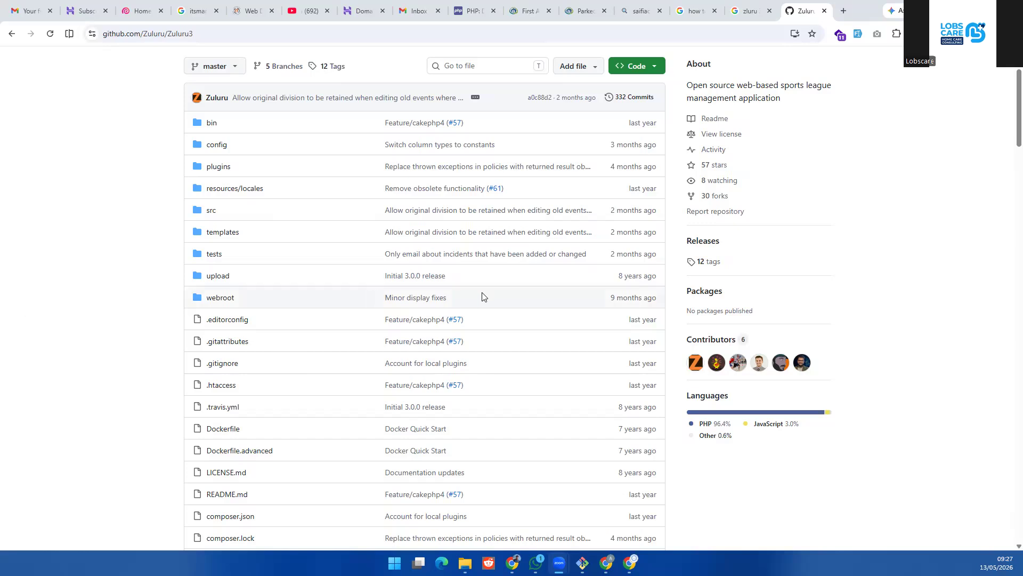
# Step: Search Google for "zluru 3 github" and open the Zuluru/Zuluru3 GitHub repository from the results
pyautogui.scroll(2, 483, 296)
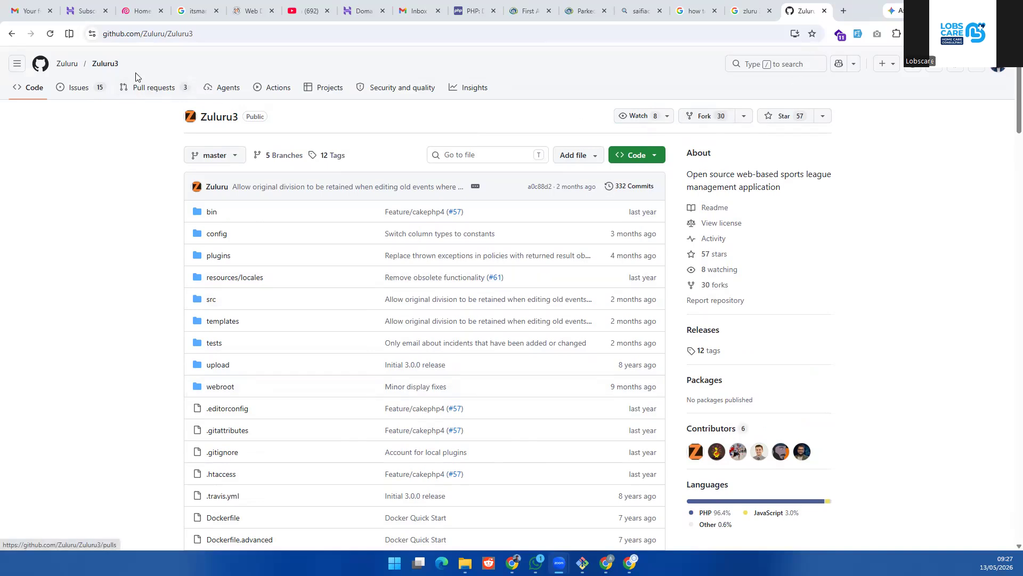
pyautogui.click(12, 34)
pyautogui.click(214, 33)
pyautogui.write('google')
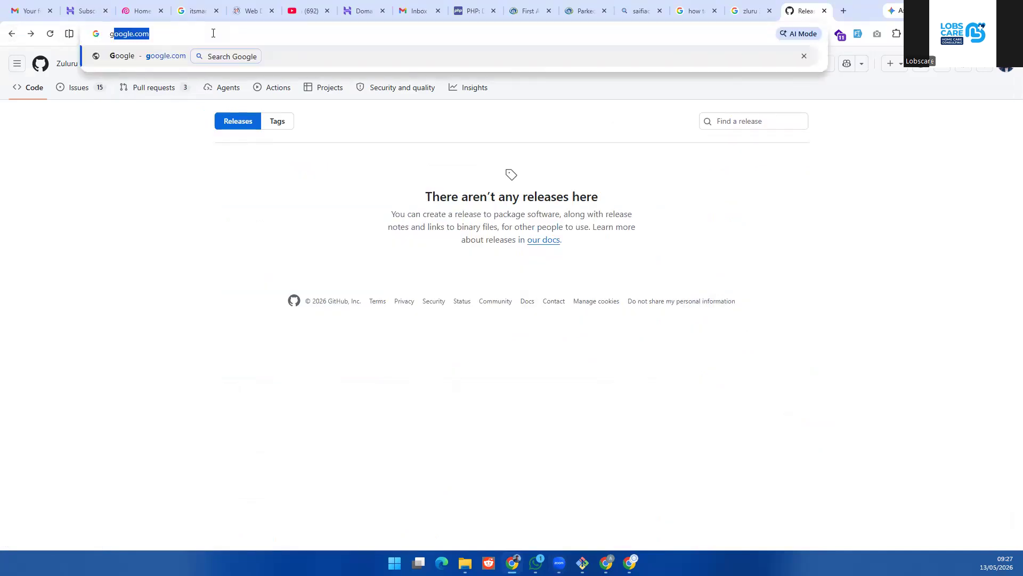
pyautogui.press('Return')
pyautogui.write('zluru 3 github')
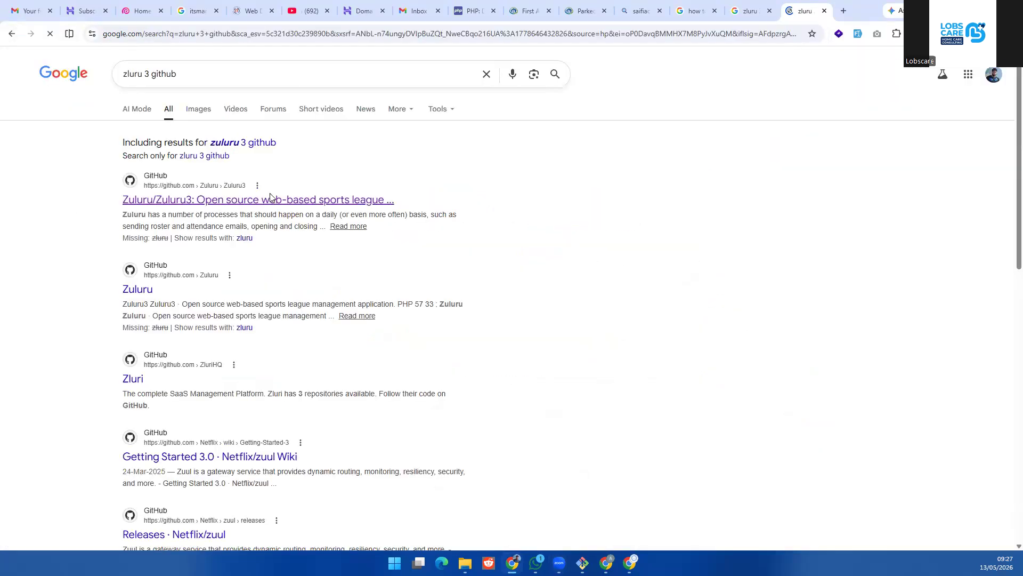
pyautogui.click(259, 203)
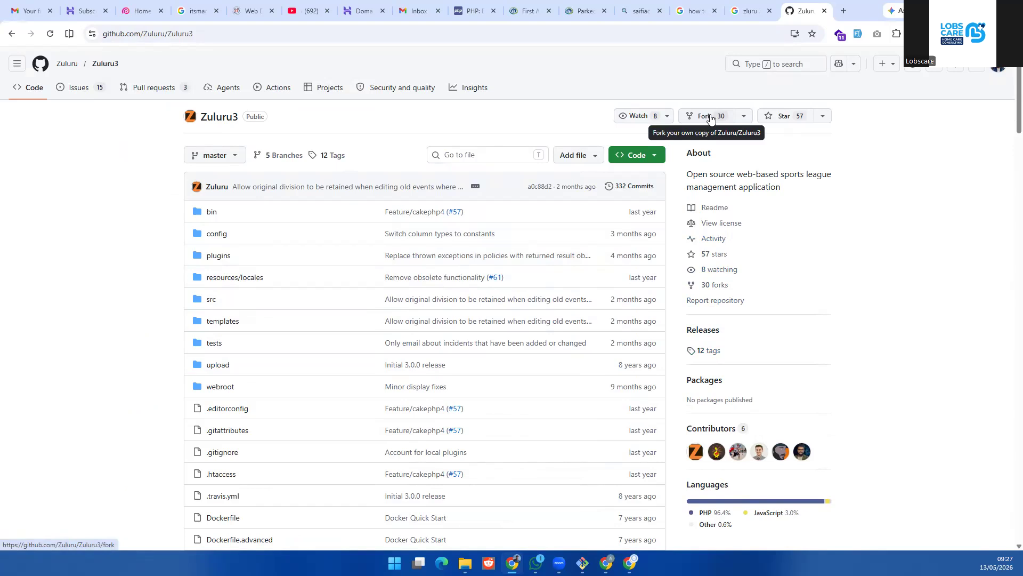
# Step: Star the Zuluru3 repository and open its list of version tags
pyautogui.click(790, 122)
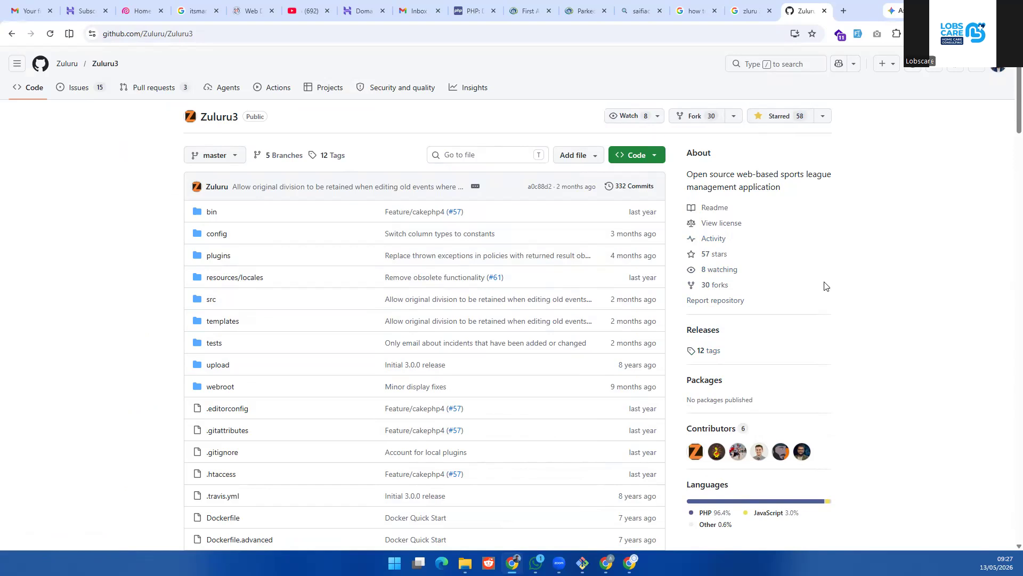
pyautogui.scroll(-1, 825, 286)
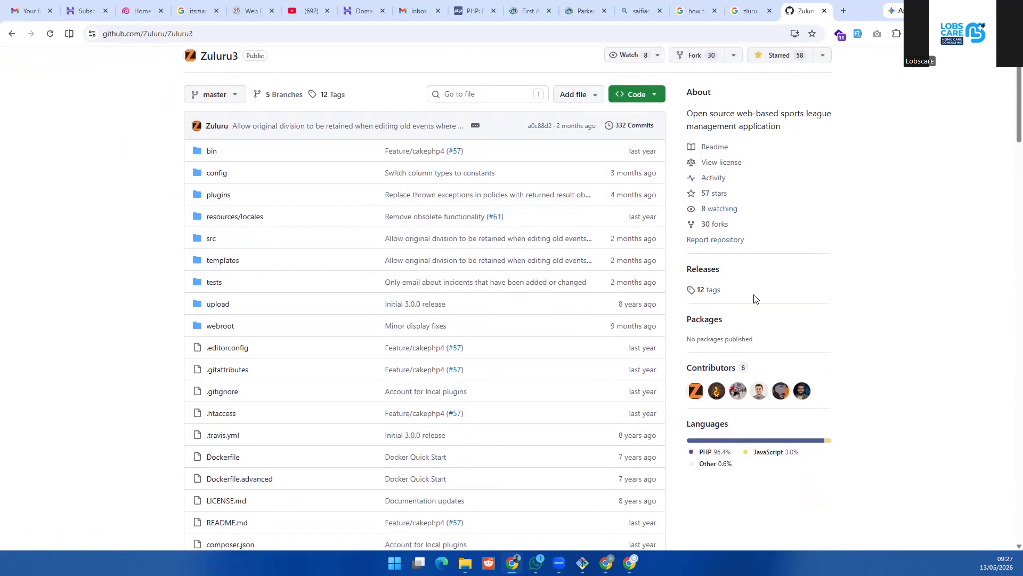
pyautogui.click(711, 294)
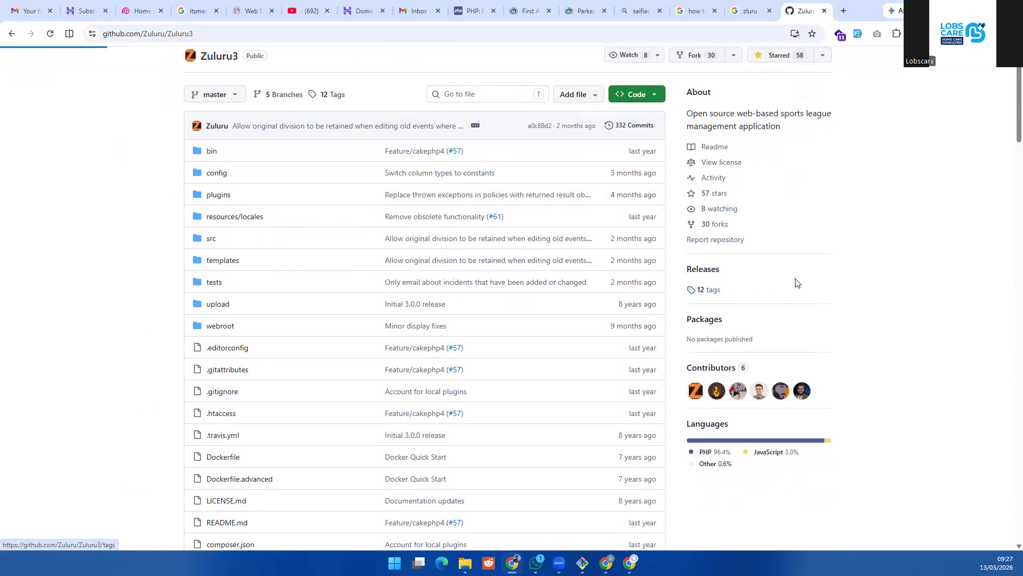
pyautogui.scroll(-1, 602, 288)
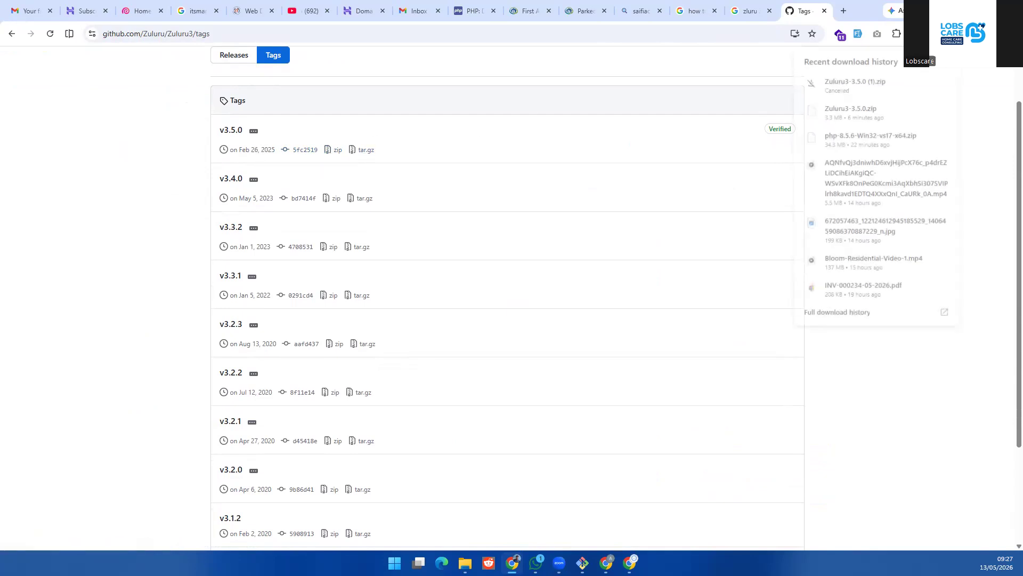
# Step: Show the downloaded Zuluru3-3.5.0.zip in its folder from the browser's download history and copy the file
pyautogui.click(709, 213)
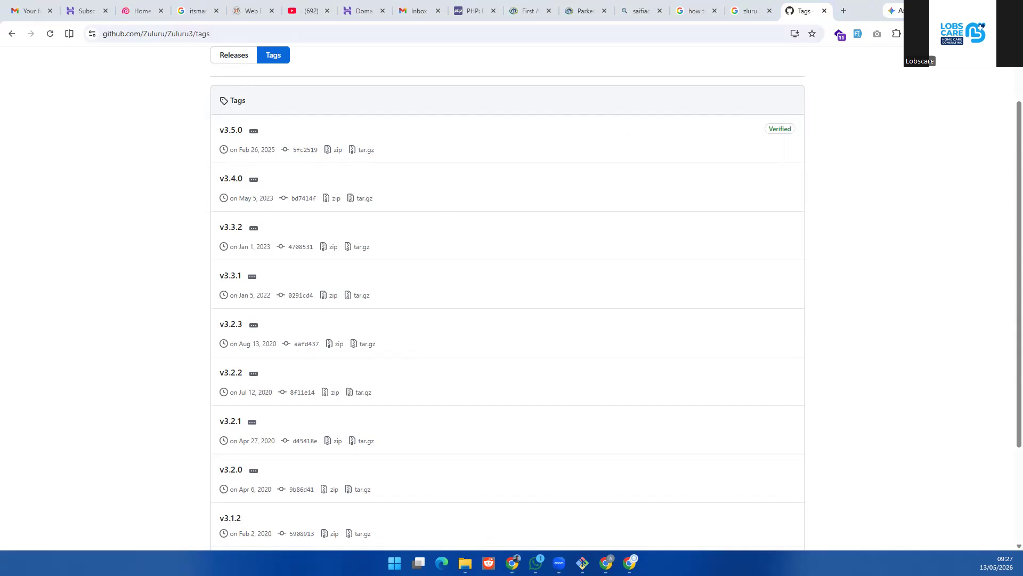
pyautogui.click(954, 34)
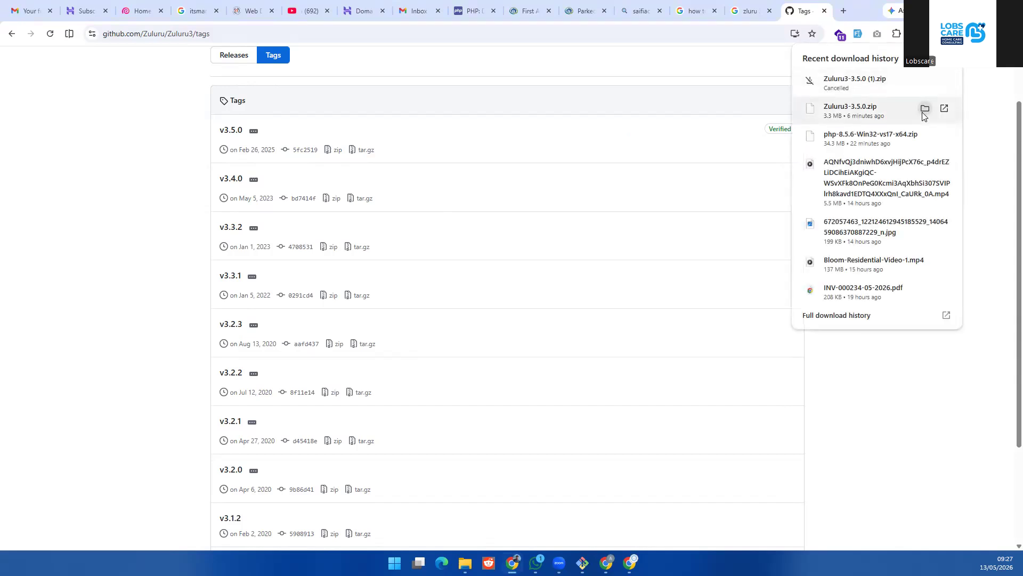
pyautogui.click(923, 112)
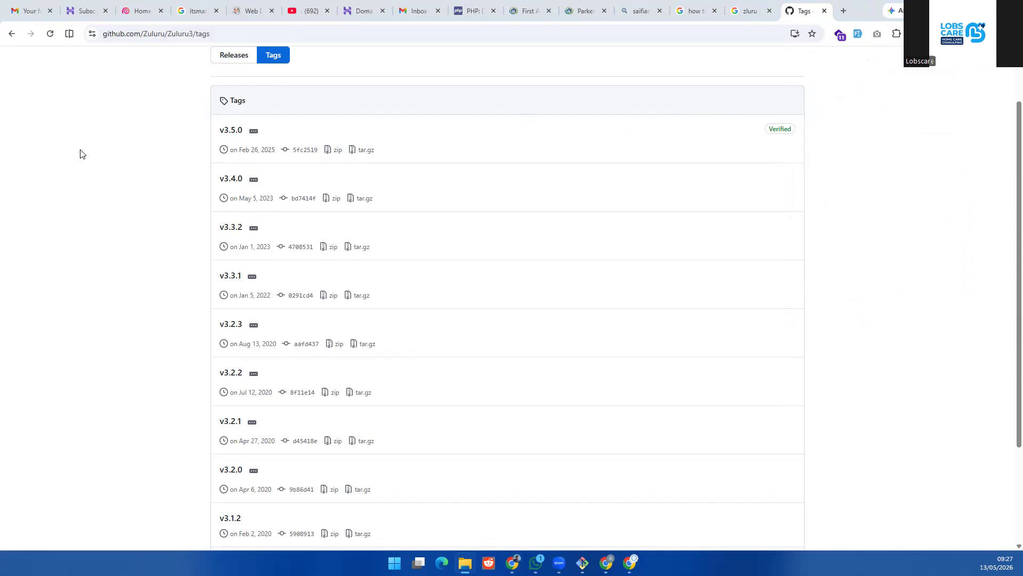
pyautogui.moveTo(0, 184); pyautogui.dragTo(842, 117)
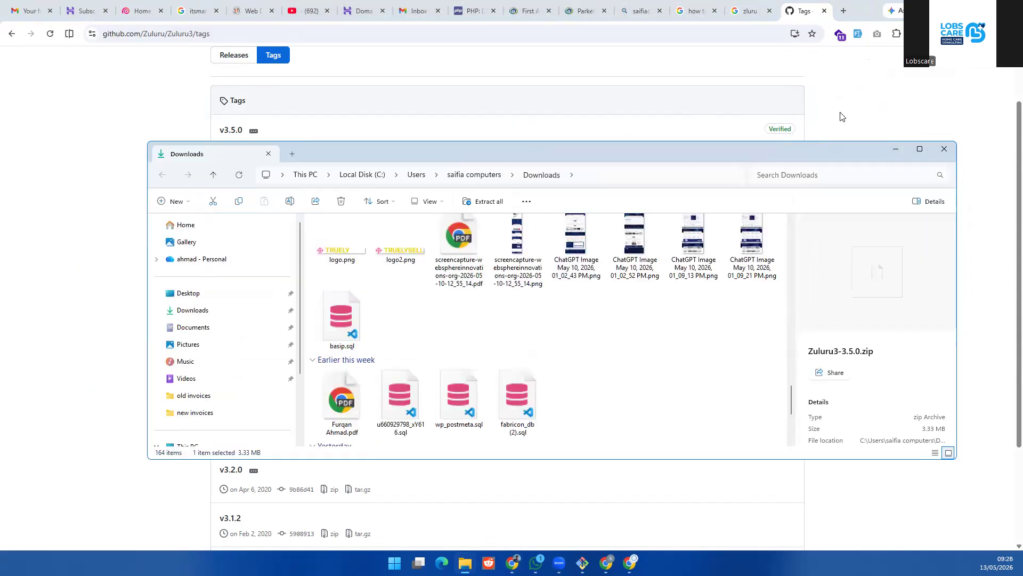
pyautogui.click(914, 156)
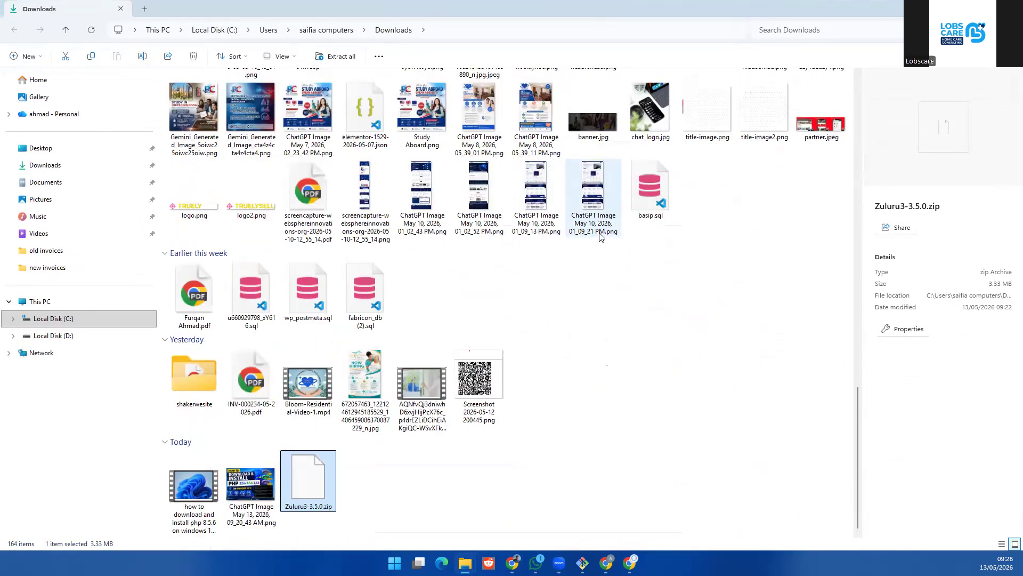
pyautogui.hotkey('ctrl', 'c')
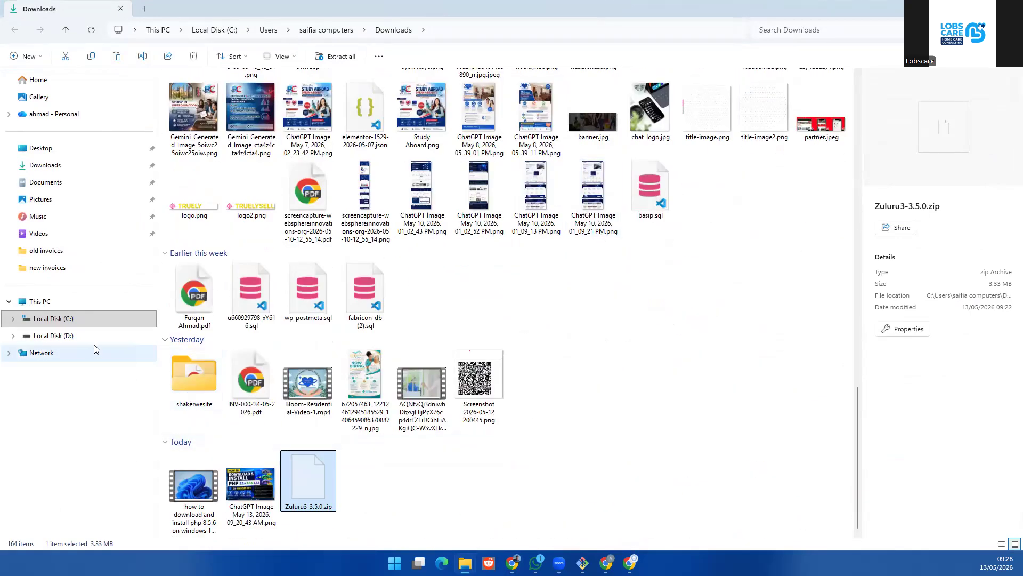
pyautogui.click(66, 302)
pyautogui.click(230, 104)
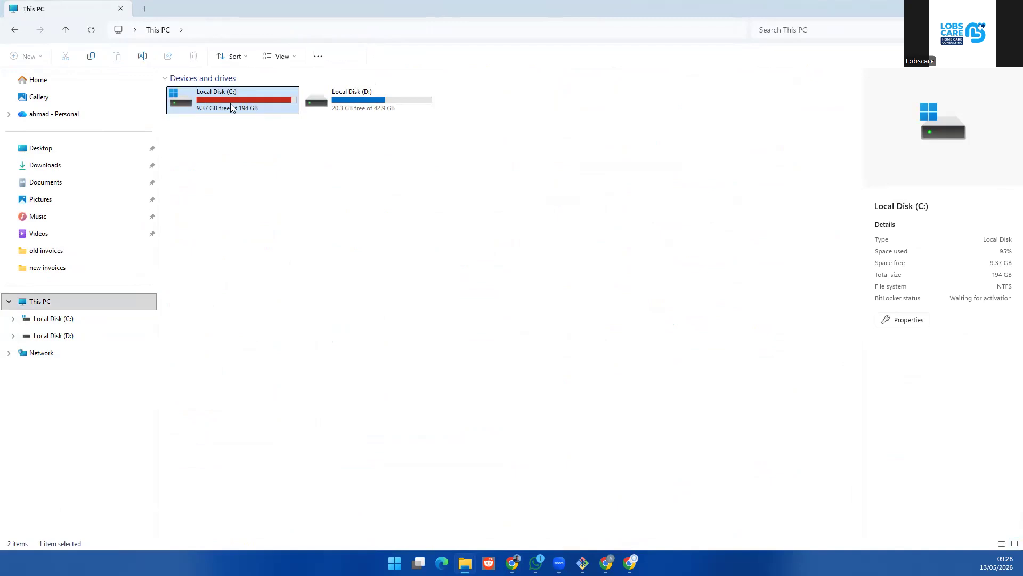
pyautogui.doubleClick(231, 104)
pyautogui.doubleClick(213, 287)
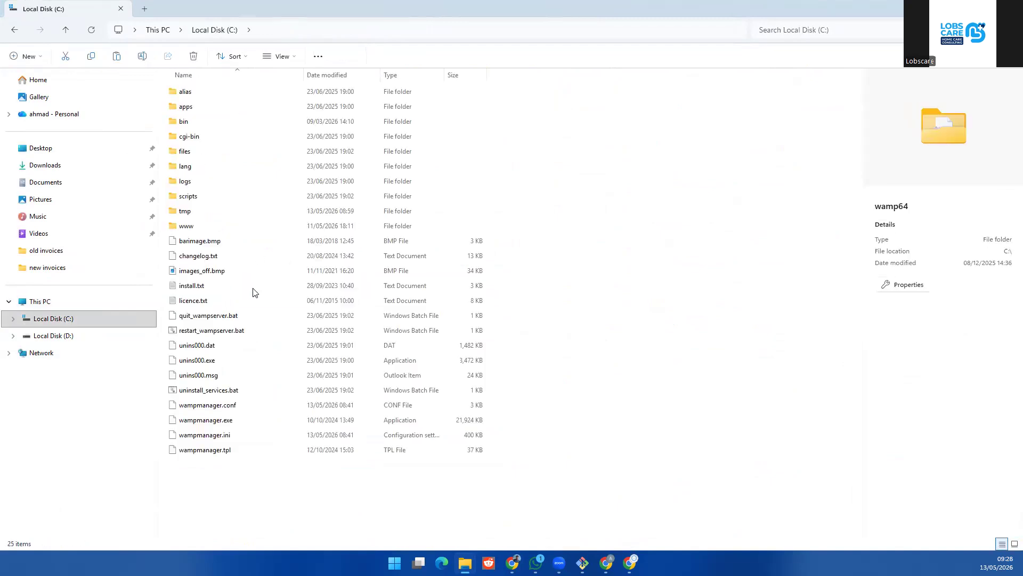
pyautogui.doubleClick(206, 226)
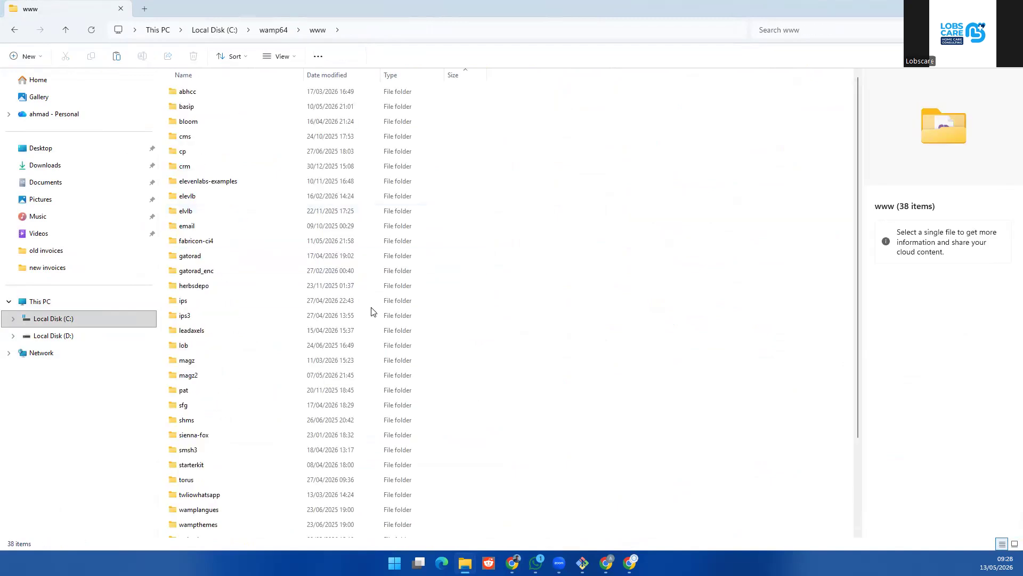
pyautogui.rightClick(657, 238)
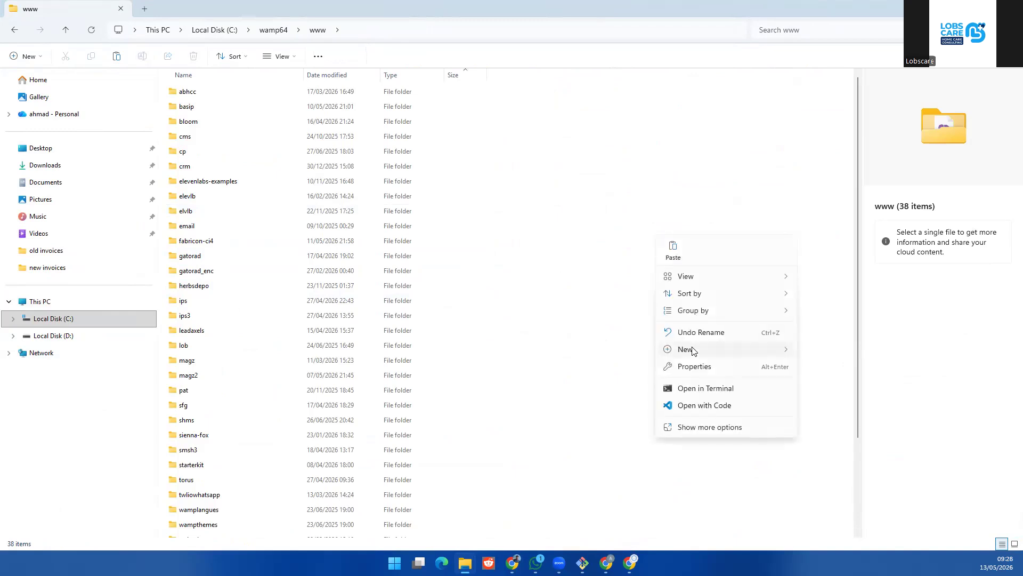
pyautogui.moveTo(784, 346)
pyautogui.click(823, 350)
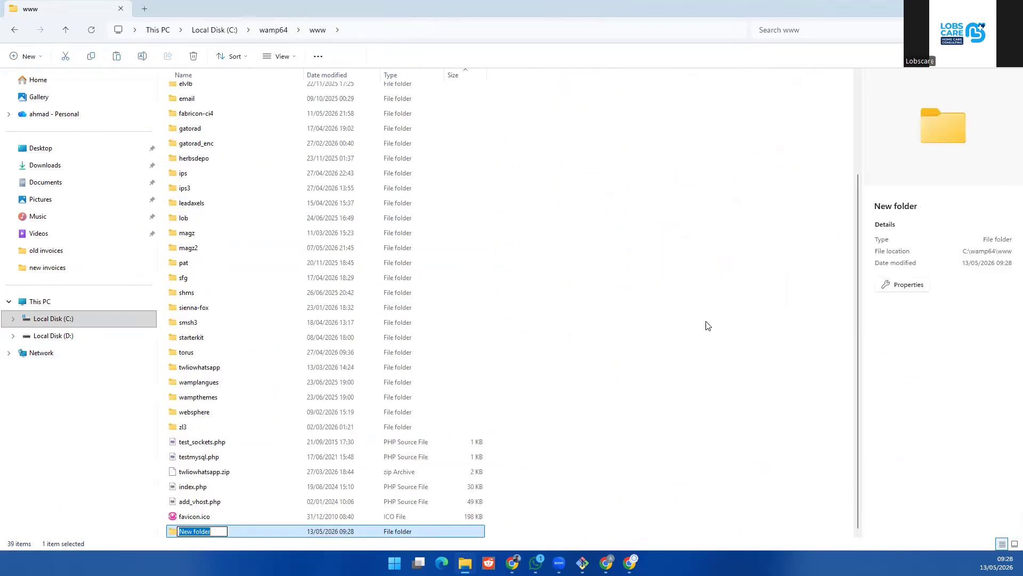
pyautogui.write('zuluru')
pyautogui.press('Return')
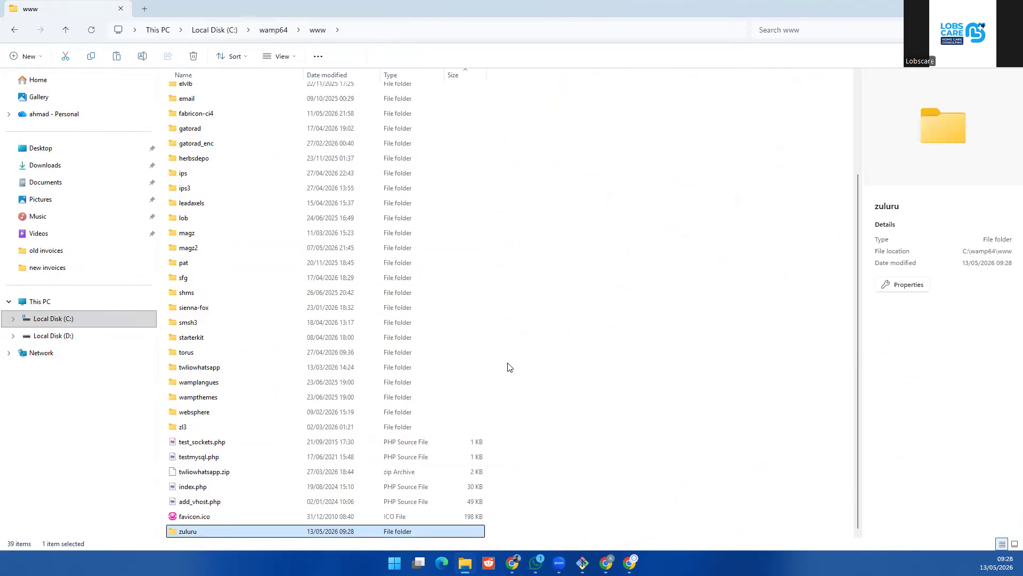
# Step: Paste Zuluru3-3.5.0.zip into the new zuluru folder and extract it there with WinRAR
pyautogui.doubleClick(225, 532)
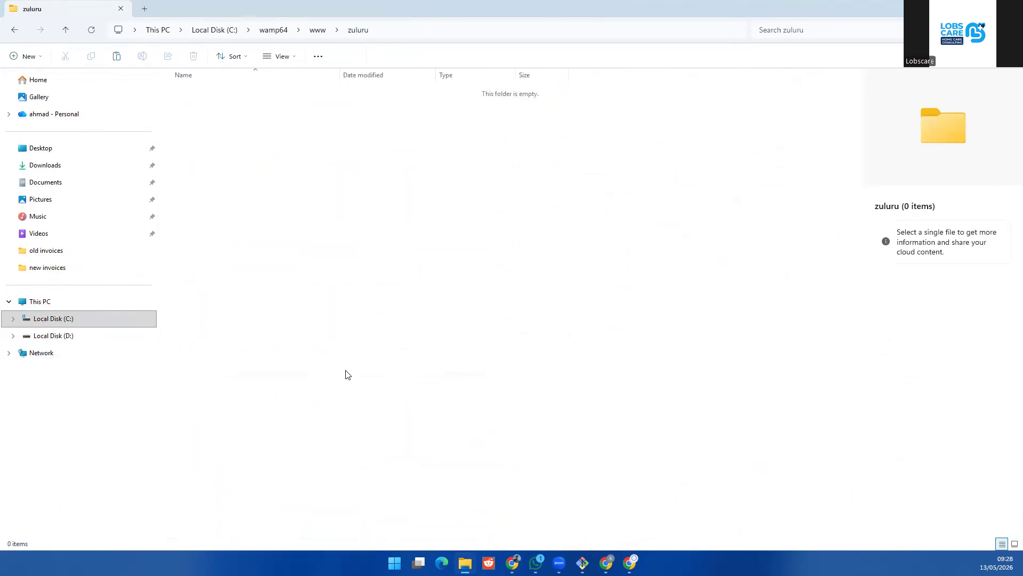
pyautogui.hotkey('ctrl', 'v')
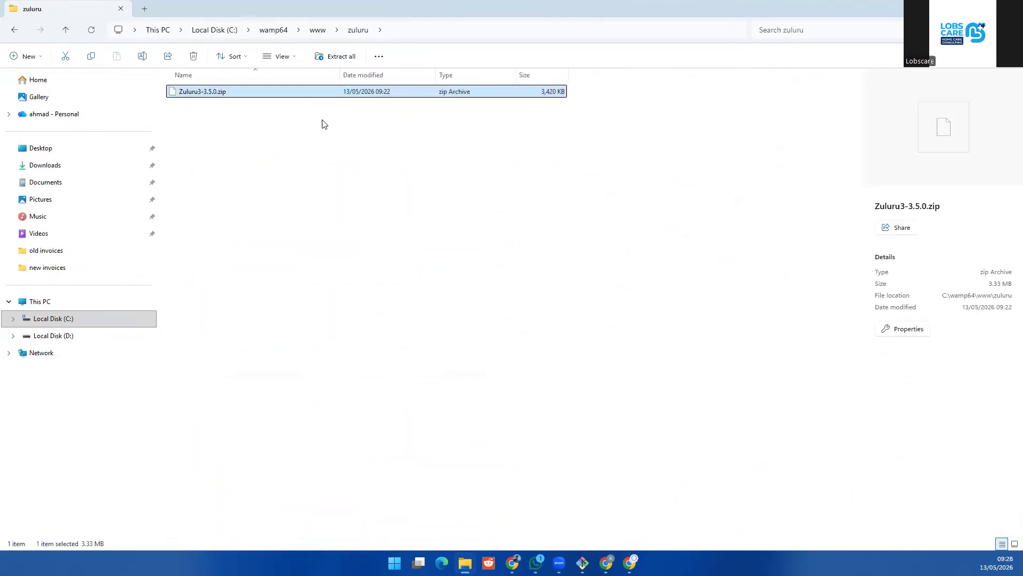
pyautogui.rightClick(280, 99)
pyautogui.moveTo(345, 352)
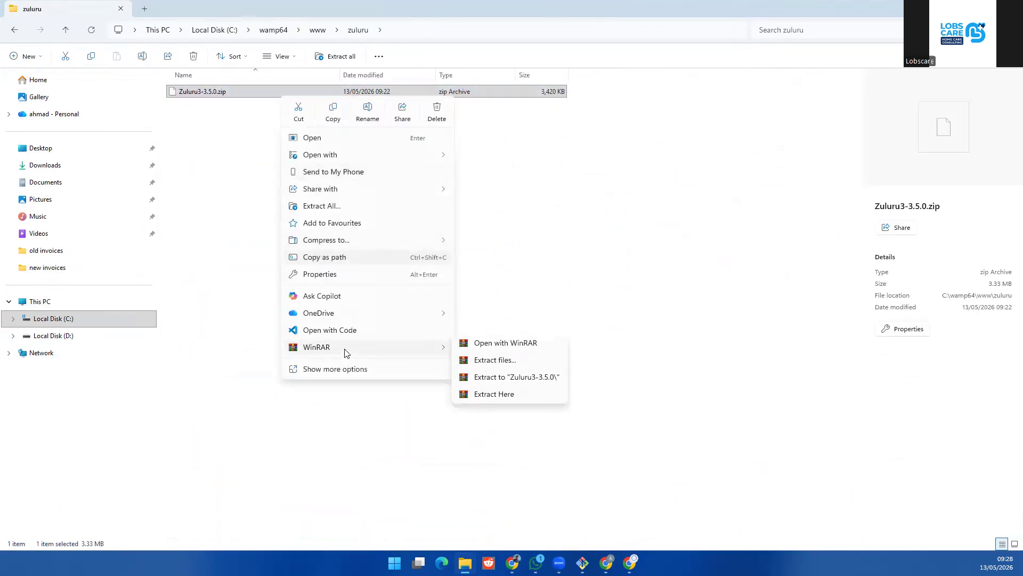
pyautogui.click(500, 397)
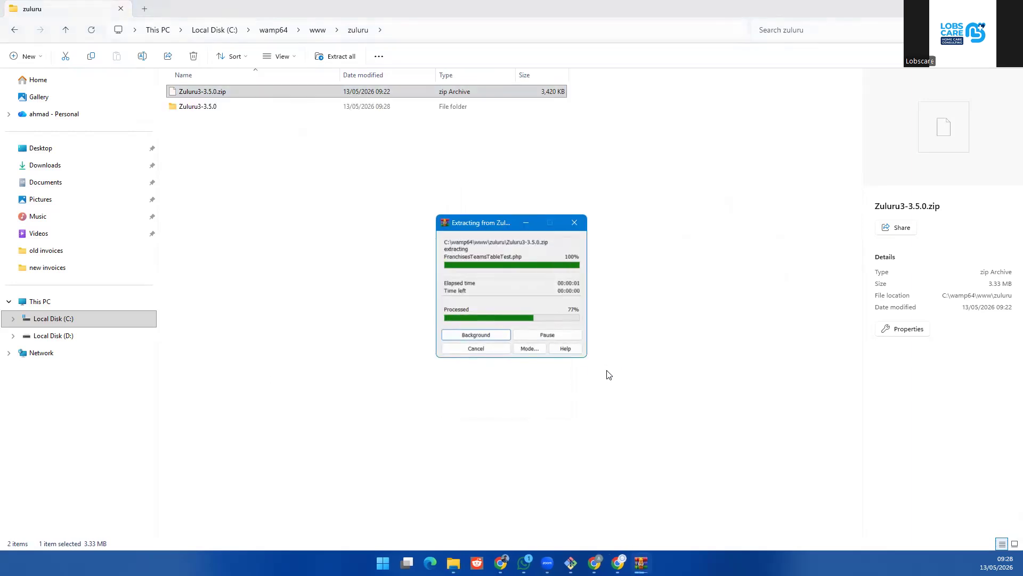
# Step: Copy all files and folders from the extracted Zuluru3-3.5.0 folder into its parent zuluru folder
pyautogui.click(241, 109)
pyautogui.rightClick(243, 107)
pyautogui.click(275, 150)
pyautogui.hotkey('ctrl', 'a')
pyautogui.hotkey('ctrl', 'c')
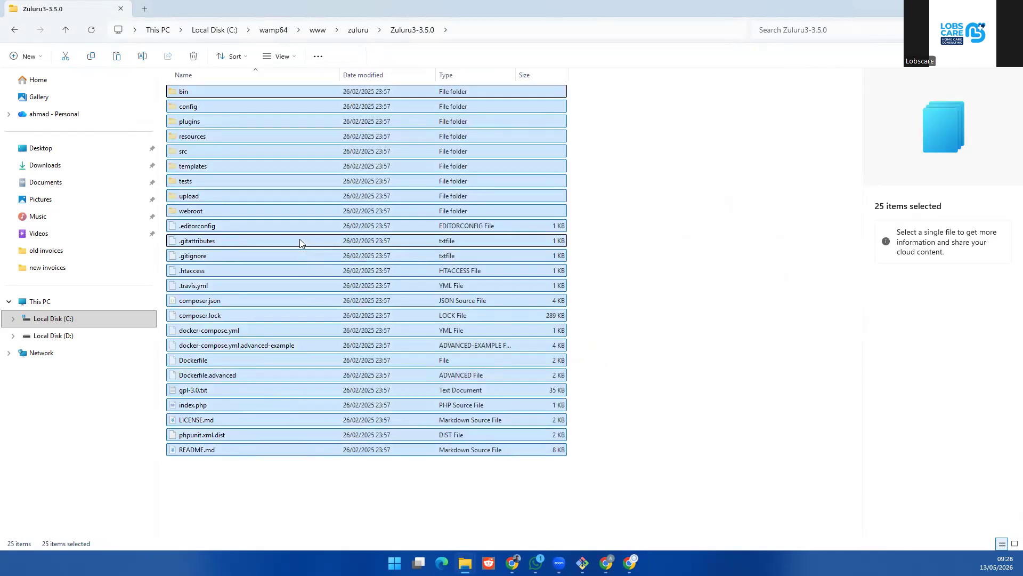
pyautogui.press('BackSpace')
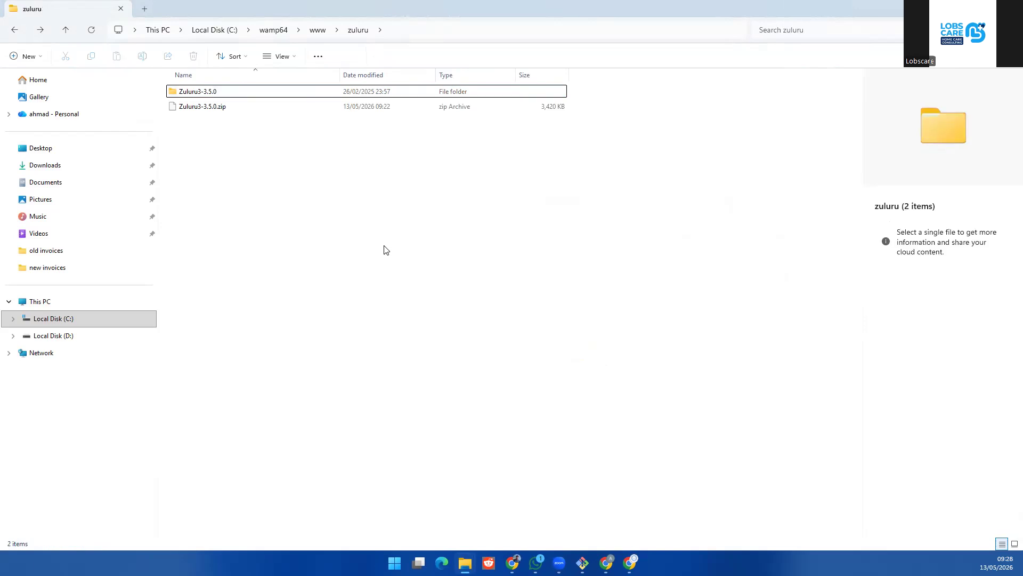
pyautogui.hotkey('ctrl', 'v')
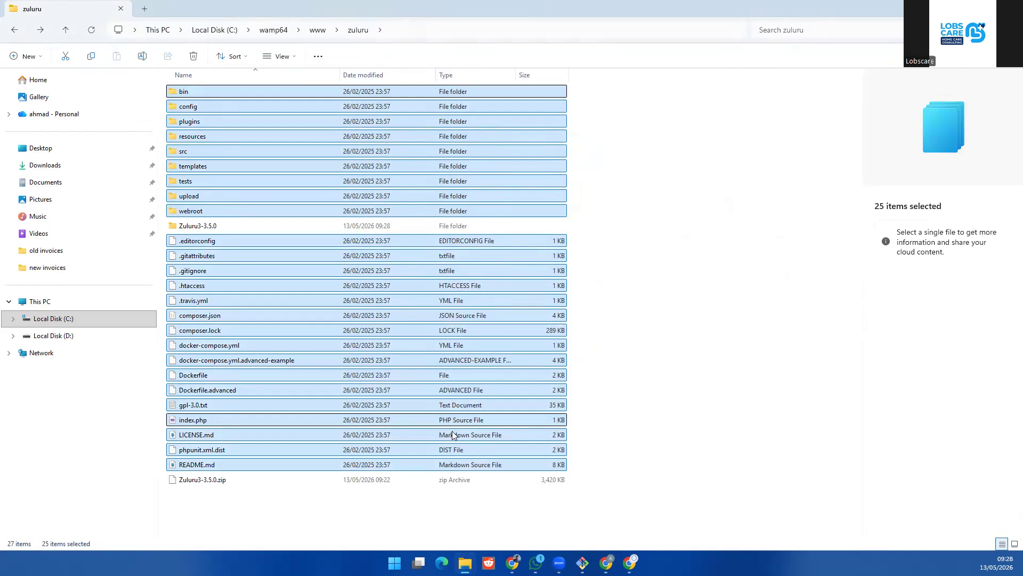
pyautogui.click(312, 520)
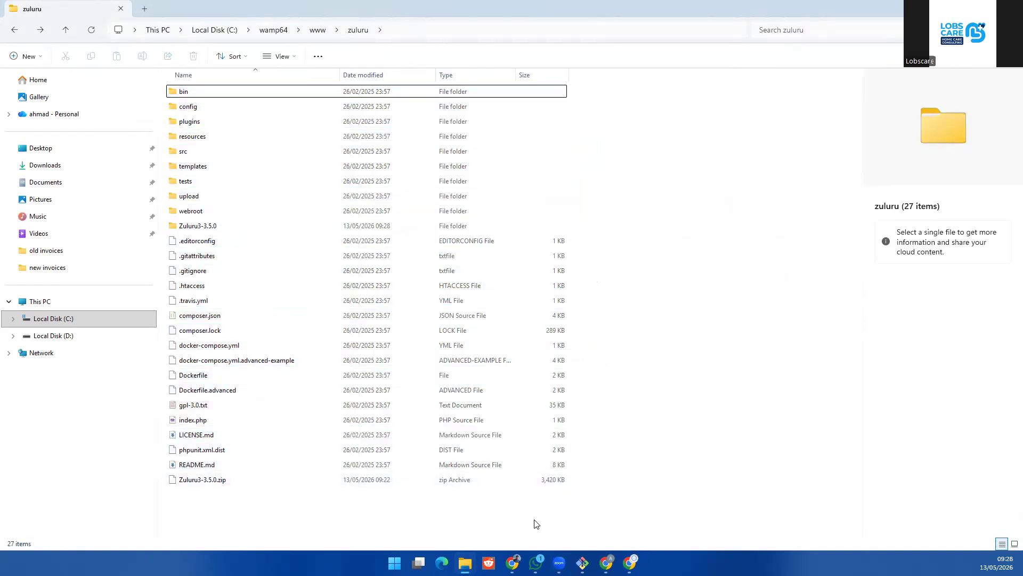
# Step: Bring up the Git Bash terminal, and go to the C:\wamp64 folder in File Explorer
pyautogui.click(583, 560)
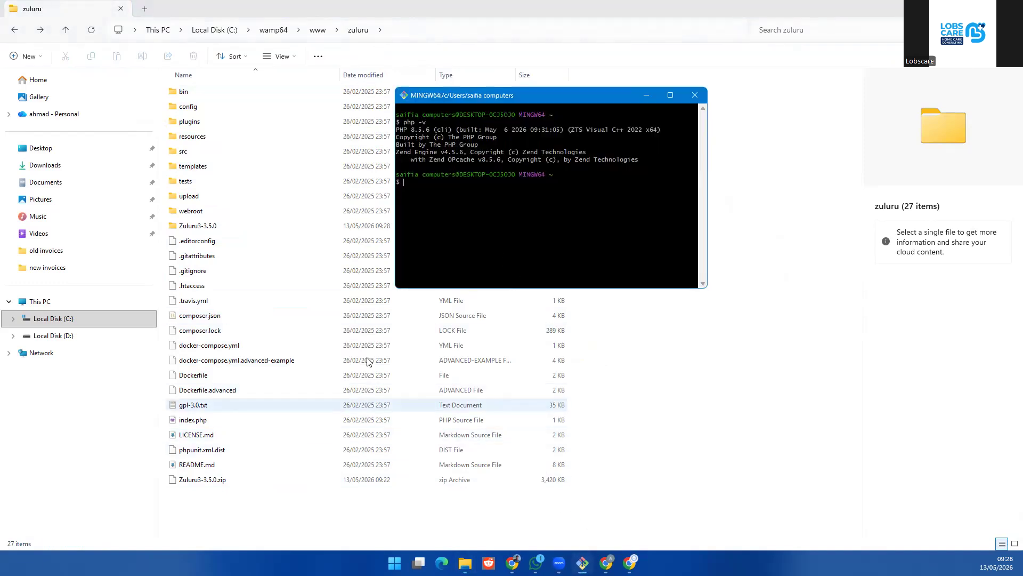
pyautogui.click(65, 304)
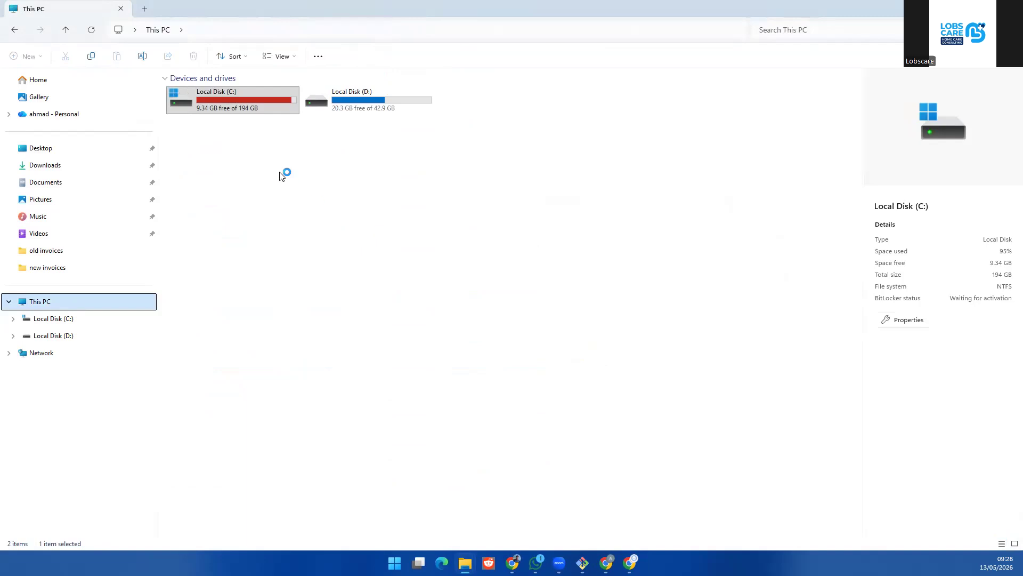
pyautogui.doubleClick(237, 105)
pyautogui.click(246, 289)
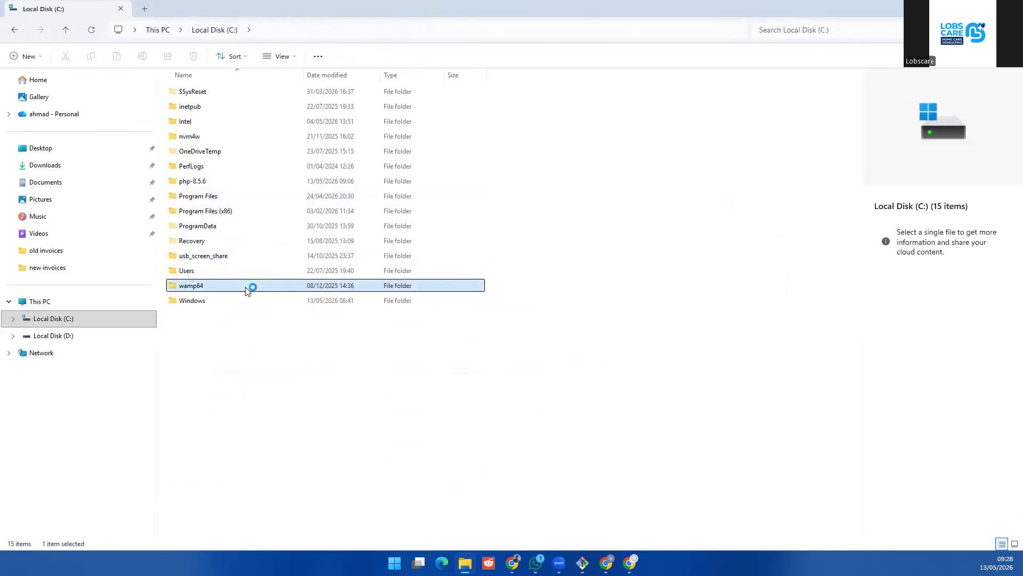
pyautogui.doubleClick(247, 288)
pyautogui.doubleClick(213, 224)
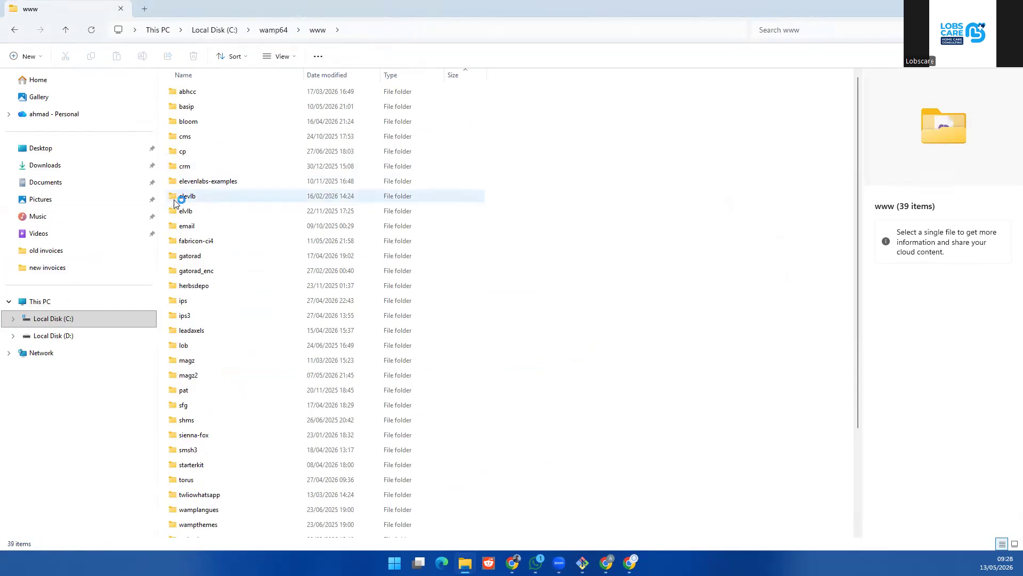
pyautogui.click(274, 29)
# Step: Open the PHP 7.4.33 folder at C:\wamp64\bin\php\php7.4.33 and select its full path
pyautogui.click(241, 166)
pyautogui.press('Up')
pyautogui.press('Up')
pyautogui.press('Up')
pyautogui.press('Return')
pyautogui.press('Down')
pyautogui.press('Down')
pyautogui.press('Down')
pyautogui.press('Down')
pyautogui.press('Return')
pyautogui.press('Down')
pyautogui.press('Down')
pyautogui.press('Up')
pyautogui.press('Up')
pyautogui.press('Return')
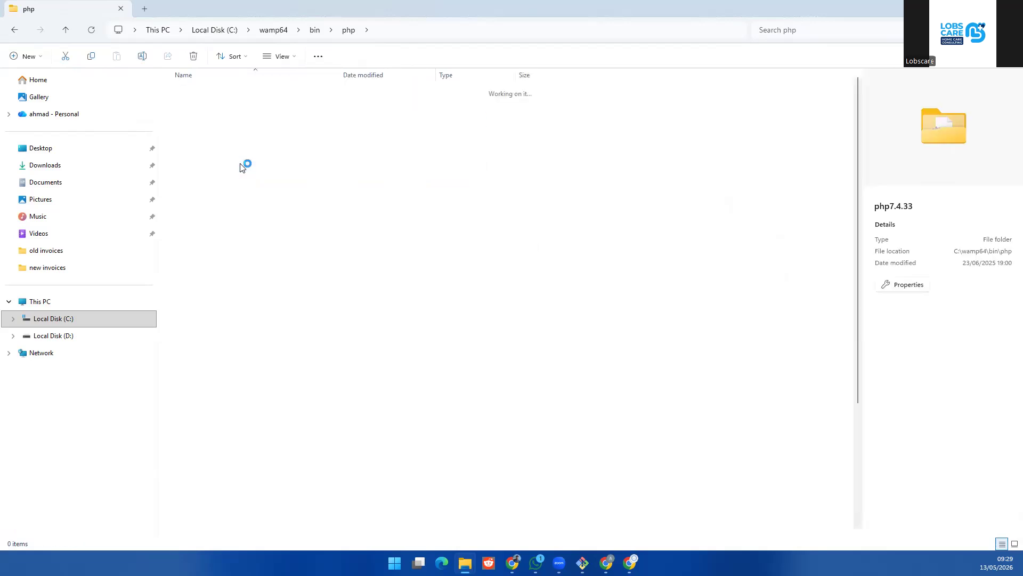
pyautogui.click(496, 26)
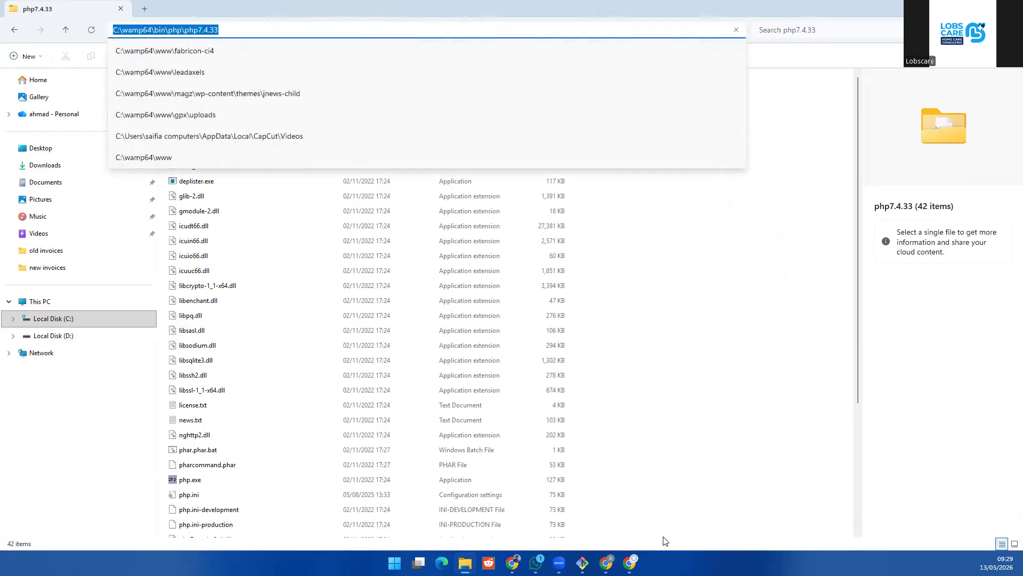
pyautogui.press('Escape')
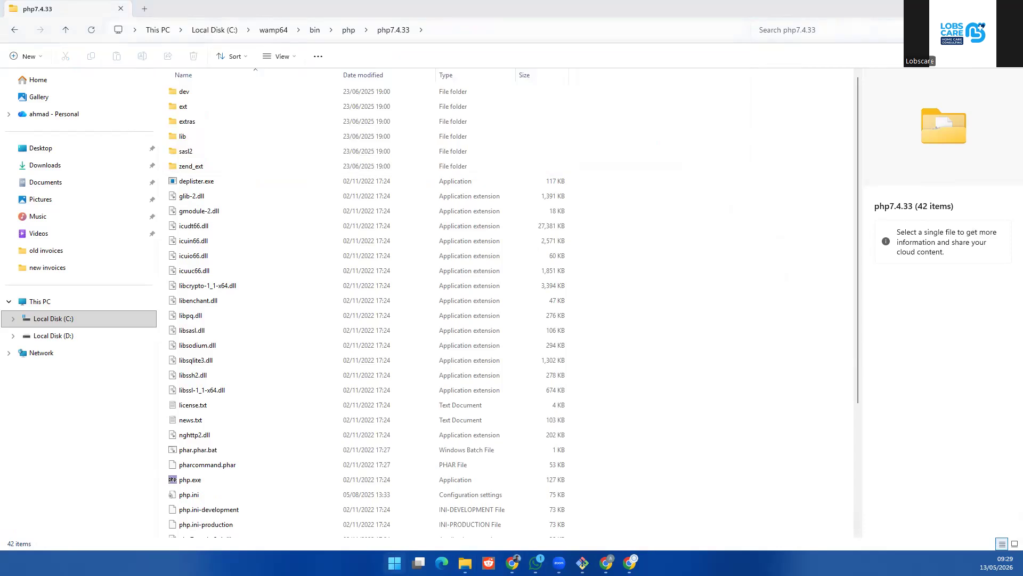
# Step: Search Windows for the system environment variables, open the Environment Variables window and locate the system Path variable
pyautogui.press('super')
pyautogui.write('env')
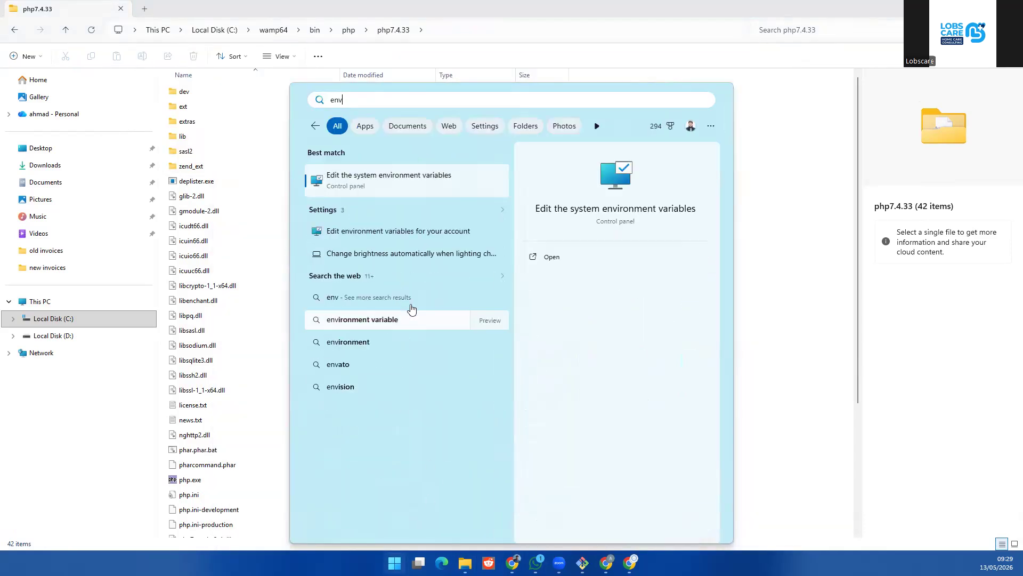
pyautogui.click(395, 182)
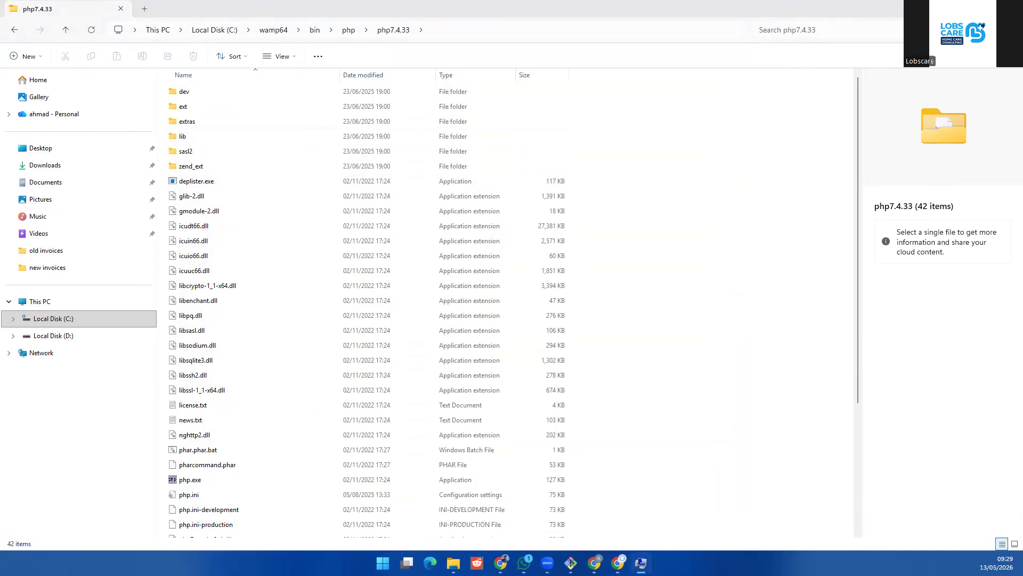
pyautogui.scroll(-5, 559, 344)
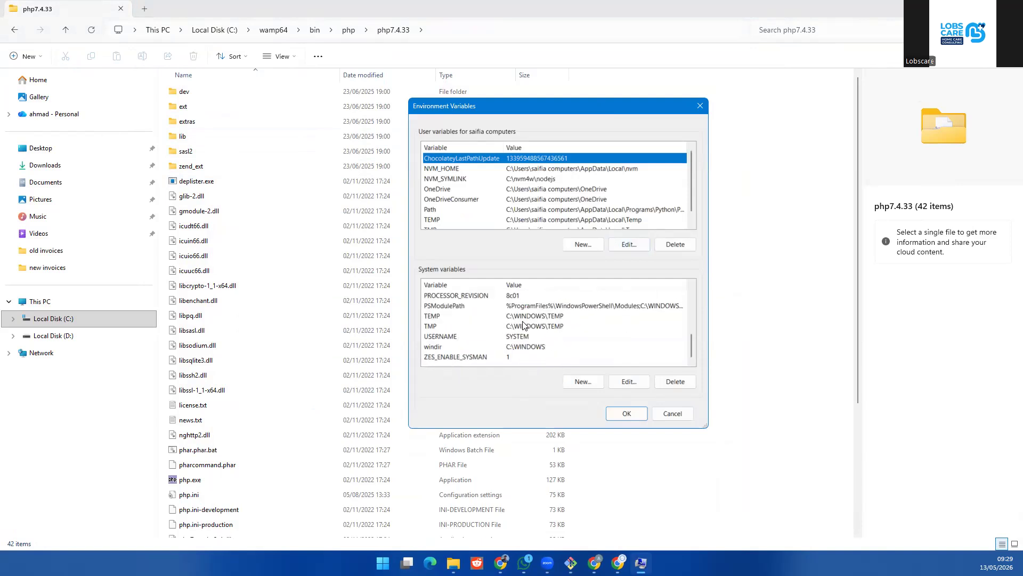
pyautogui.scroll(2, 554, 324)
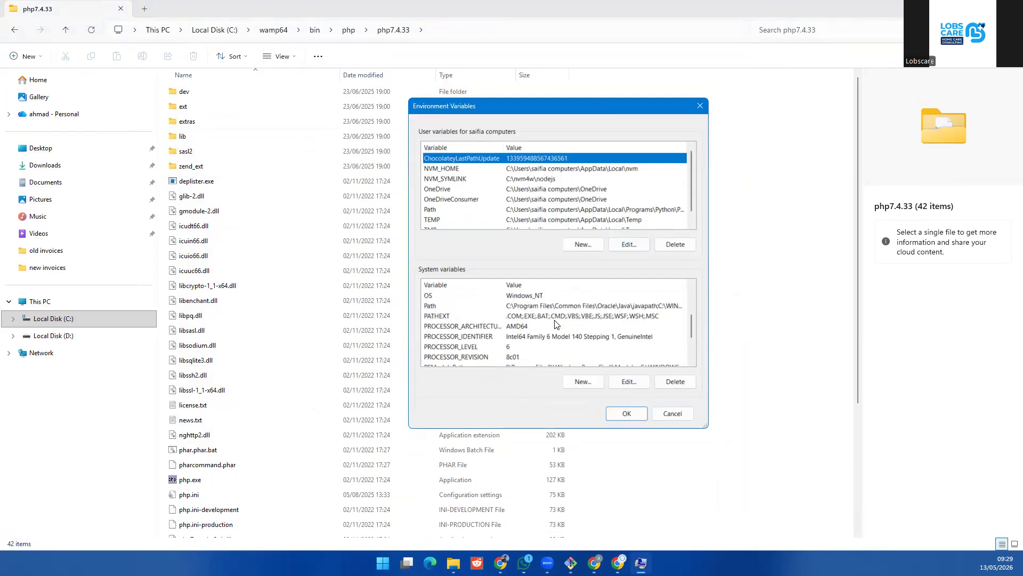
# Step: Replace the WAMP PHP entry in the system Path variable with C:\wamp64\bin\php\php7.4.33 and save the environment variables
pyautogui.doubleClick(563, 305)
pyautogui.click(498, 310)
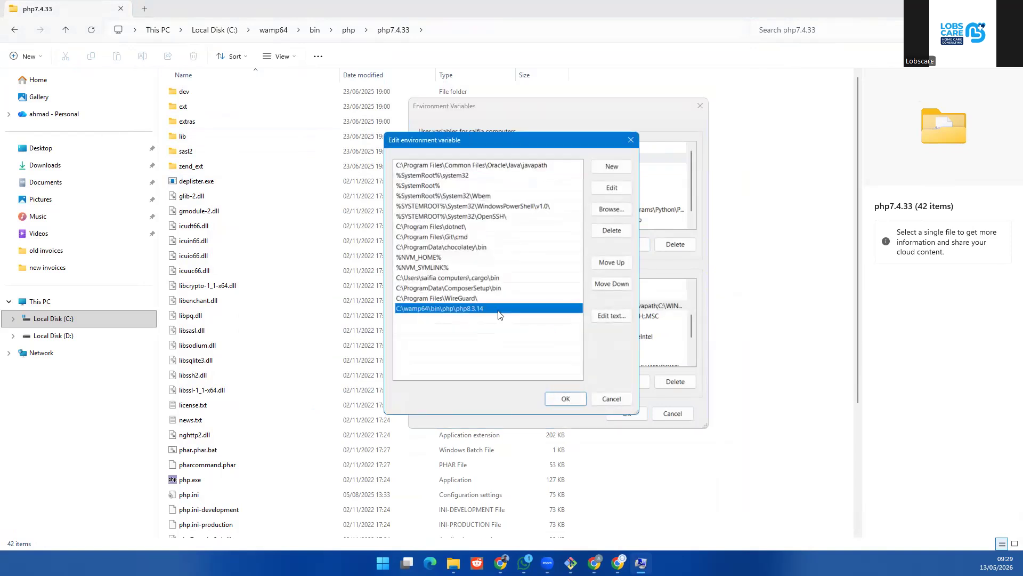
pyautogui.doubleClick(487, 309)
pyautogui.click(560, 399)
pyautogui.click(627, 411)
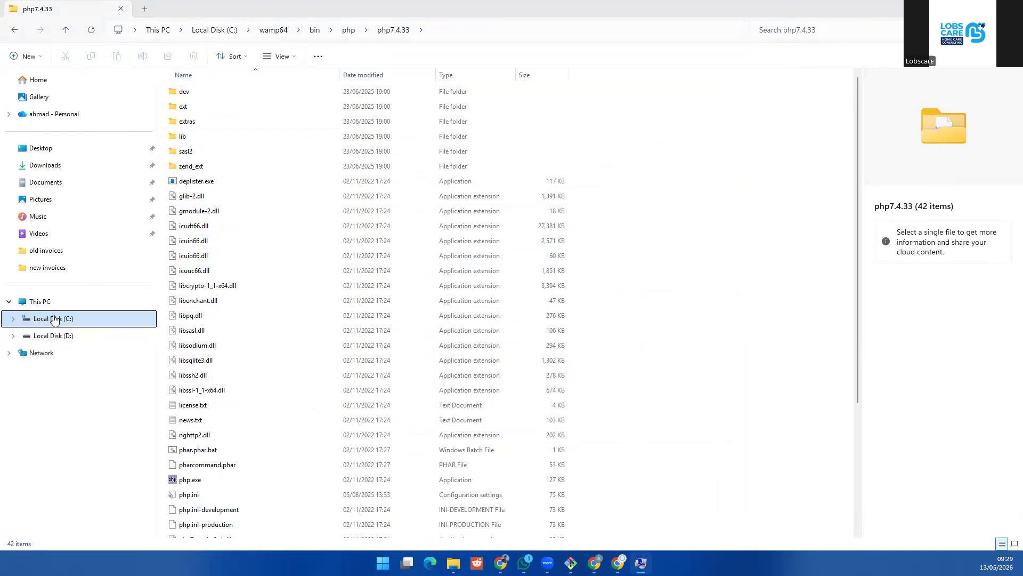
# Step: Go to C:\wamp64\www in File Explorer and locate the zuluru folder
pyautogui.click(43, 301)
pyautogui.doubleClick(232, 111)
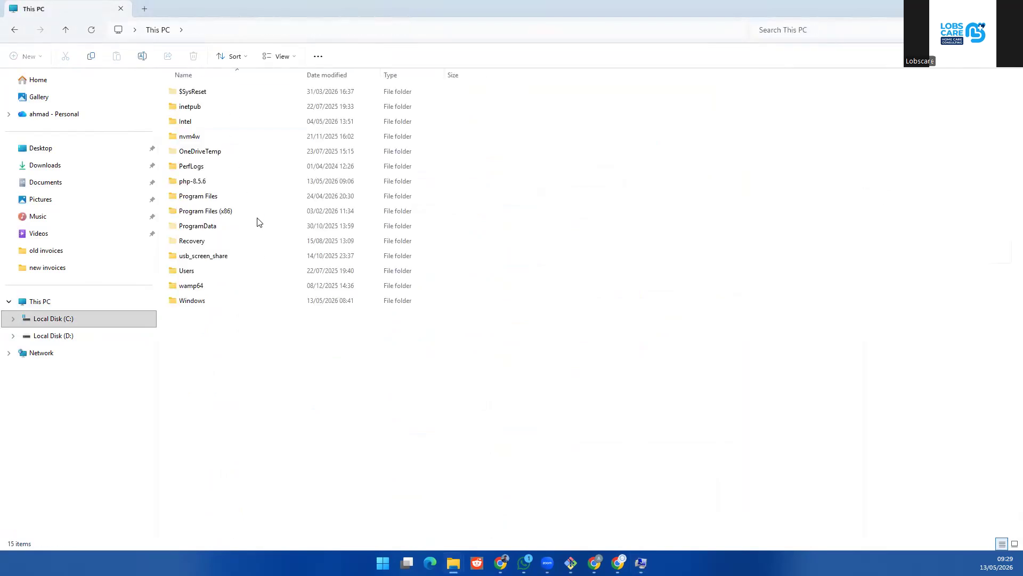
pyautogui.doubleClick(228, 283)
pyautogui.doubleClick(202, 225)
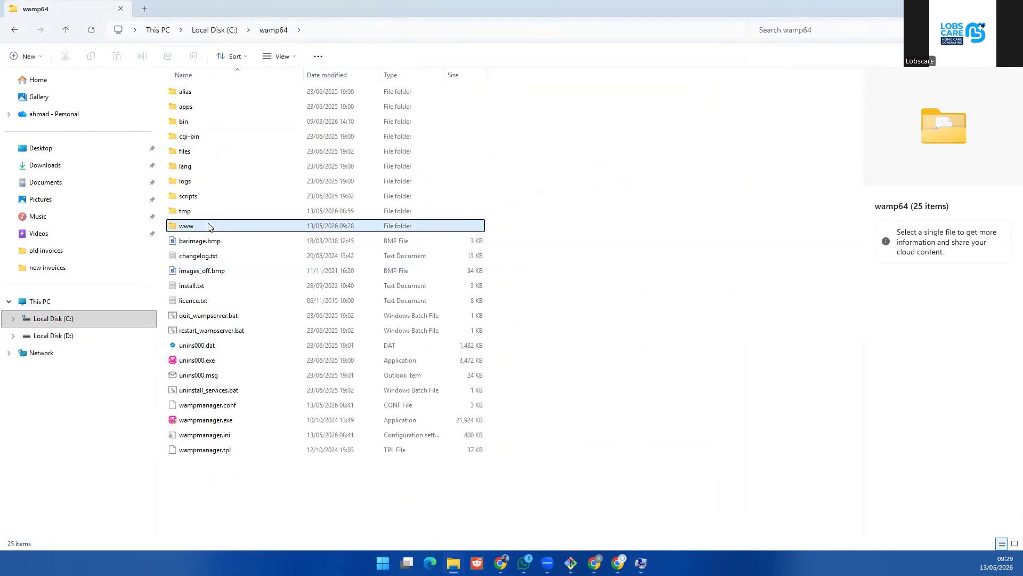
pyautogui.click(234, 331)
pyautogui.write('zu')
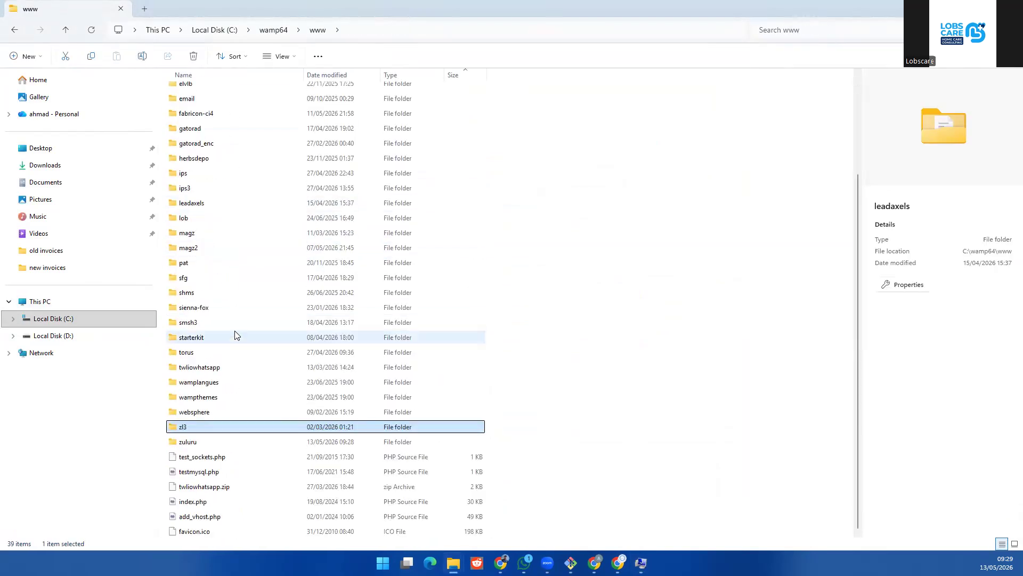
# Step: Open Git Bash in the zuluru folder and run composer install
pyautogui.rightClick(230, 443)
pyautogui.click(305, 431)
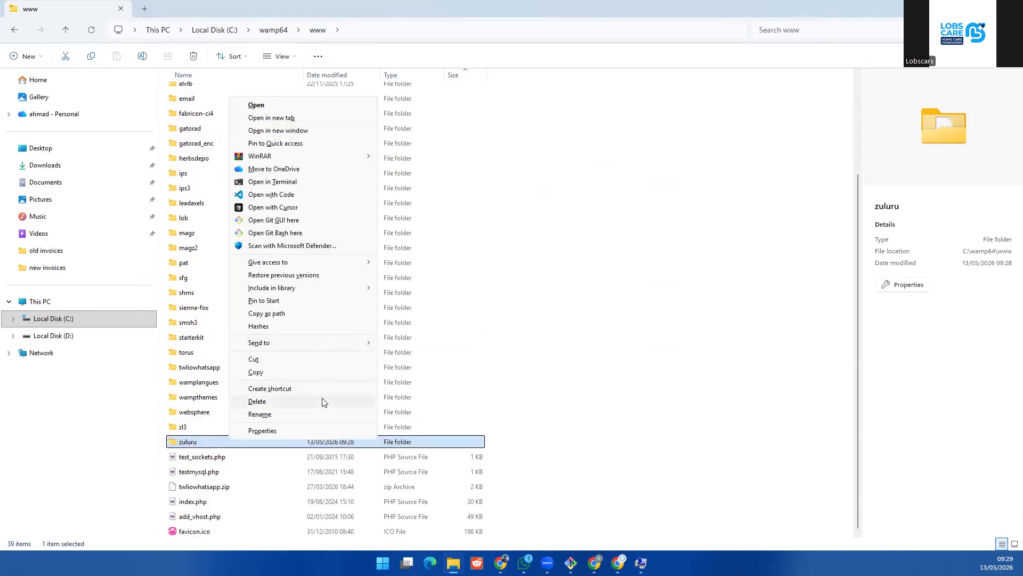
pyautogui.click(292, 232)
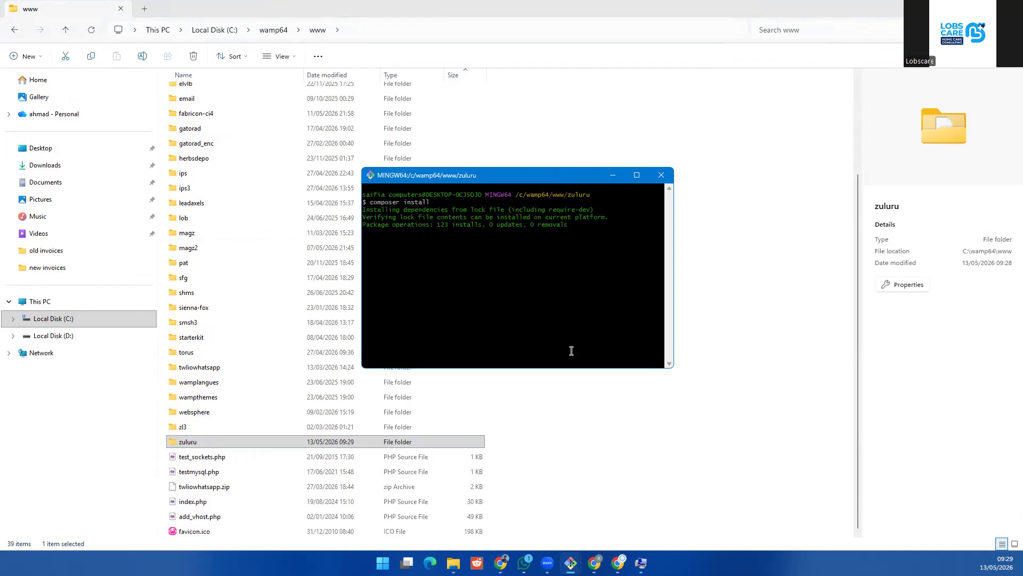
pyautogui.click(501, 562)
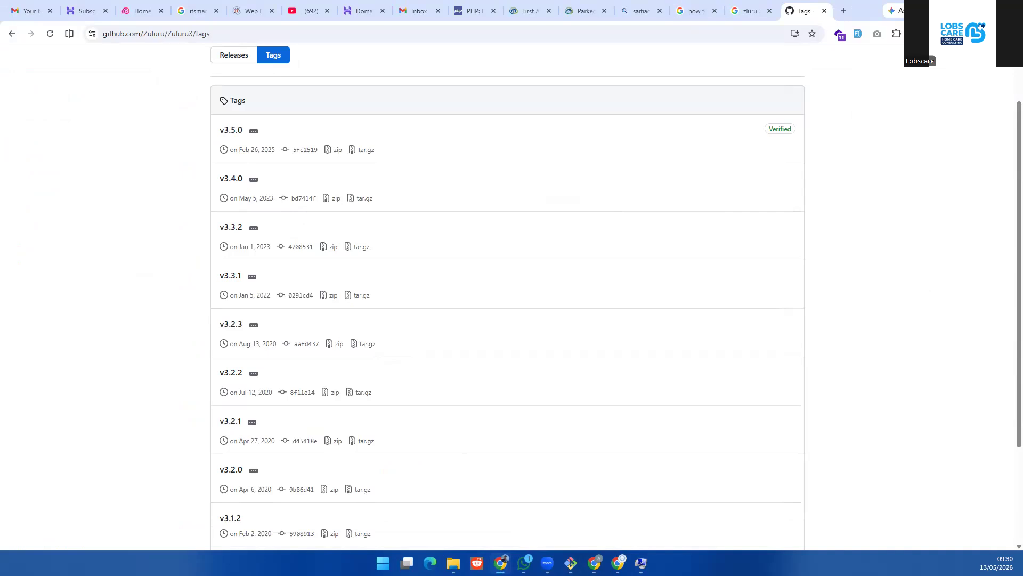
pyautogui.click(960, 9)
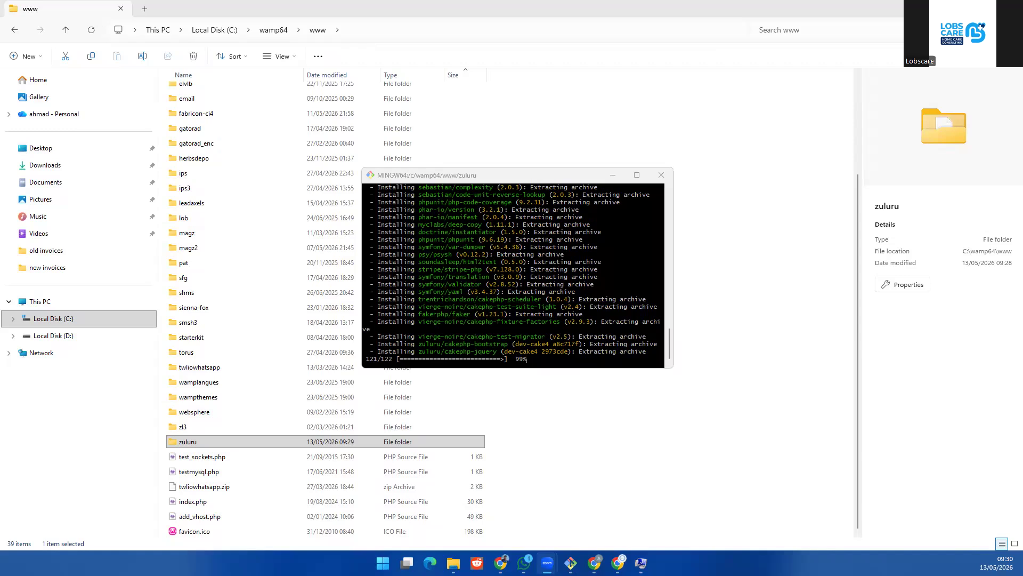
# Step: Open the zuluru folder in File Explorer and answer y to the folder permissions question in Git Bash
pyautogui.press('Return')
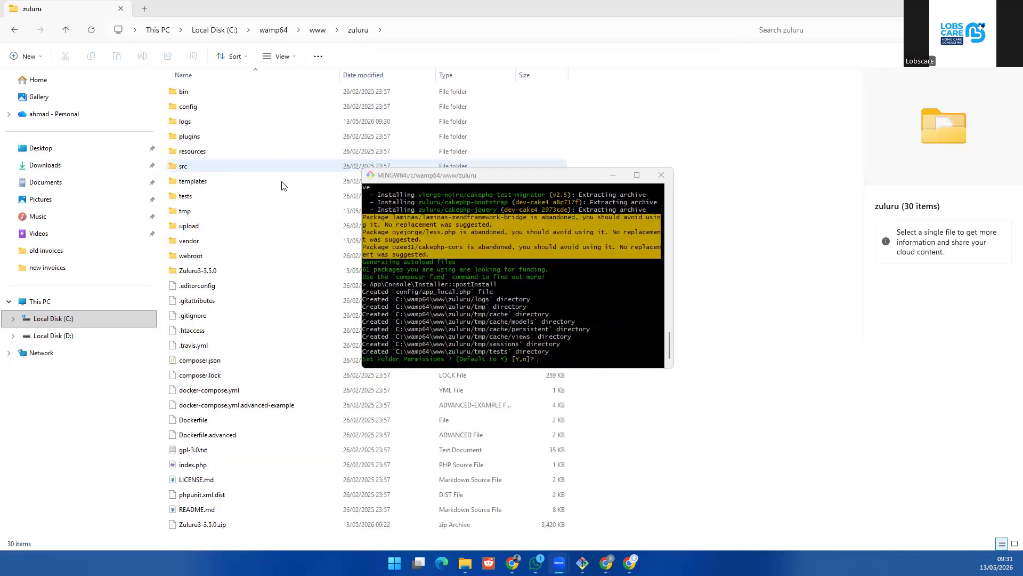
pyautogui.click(563, 358)
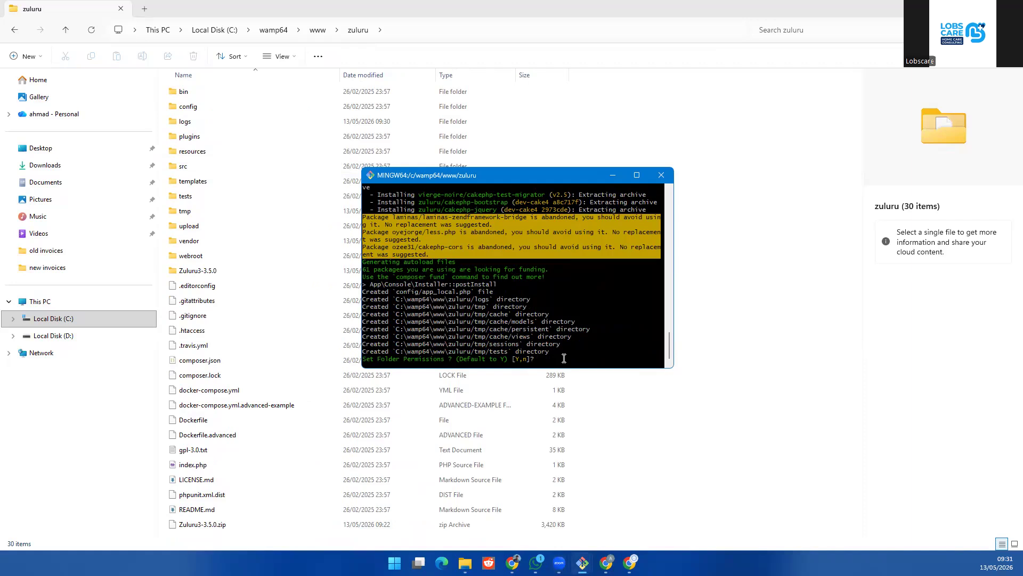
pyautogui.write('y')
pyautogui.press('Return')
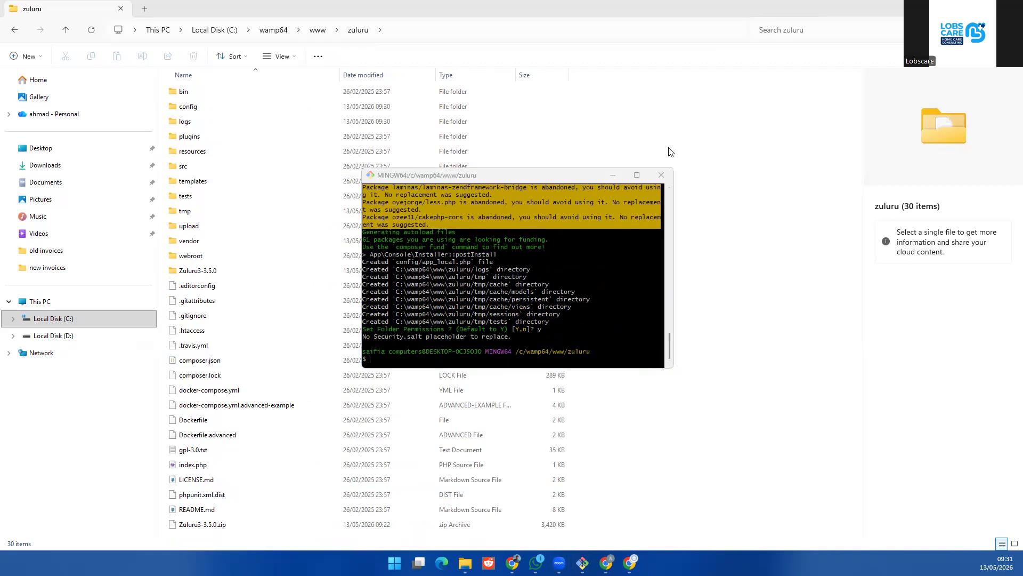
# Step: Minimize Git Bash, return to the www folder, and open the zuluru folder in a maximized VS Code window
pyautogui.click(613, 175)
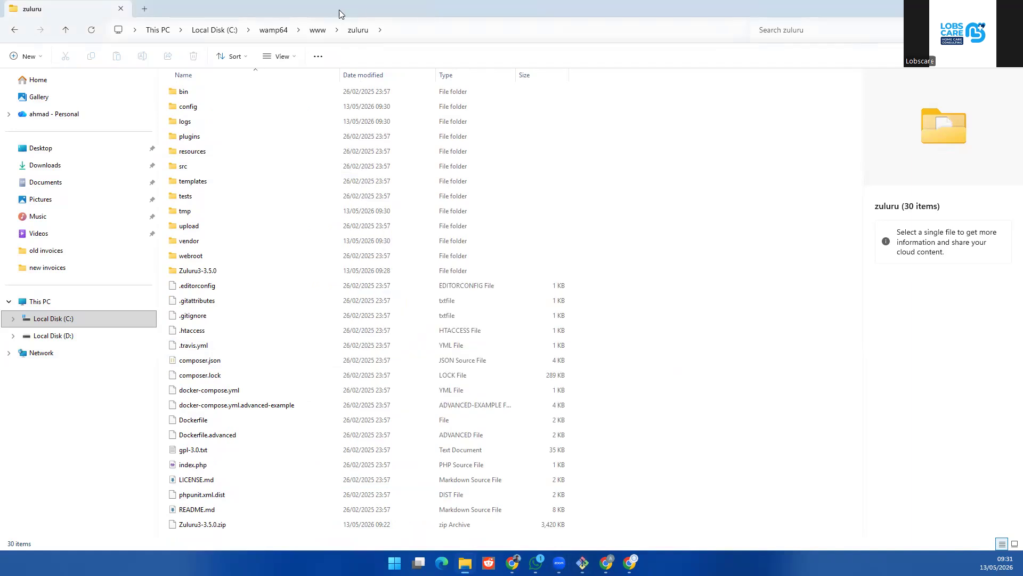
pyautogui.click(319, 30)
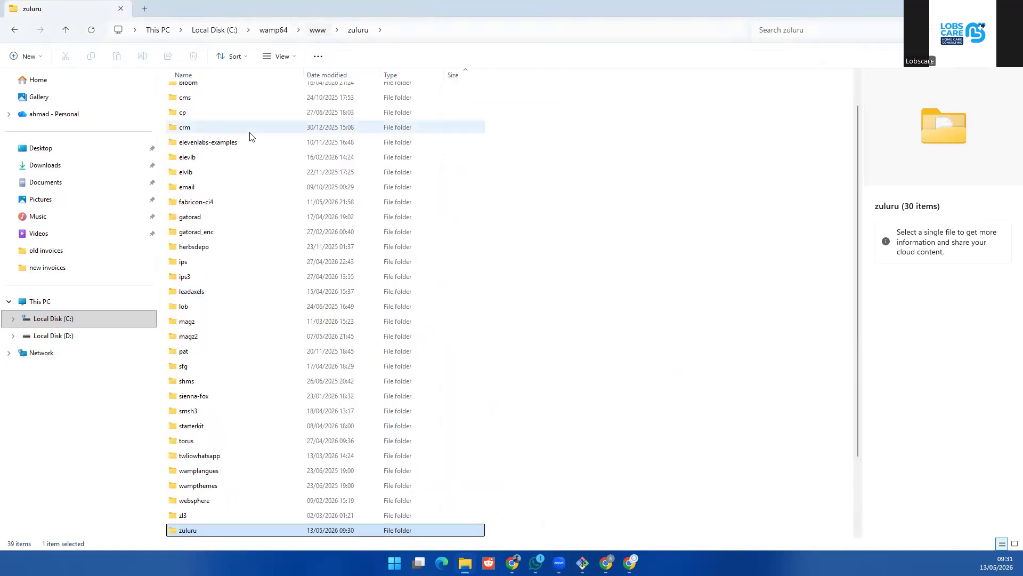
pyautogui.rightClick(236, 532)
pyautogui.click(314, 449)
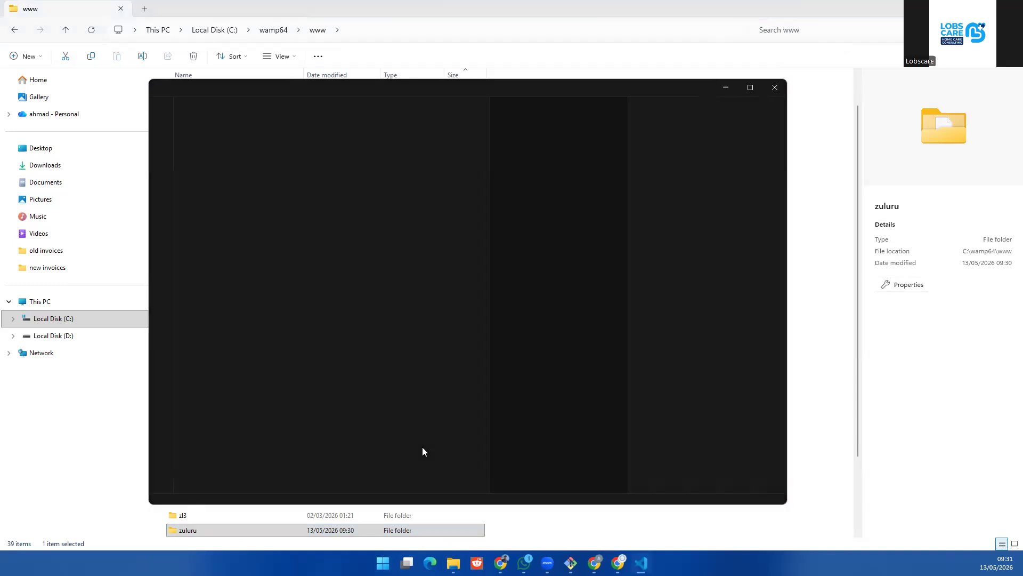
pyautogui.click(750, 89)
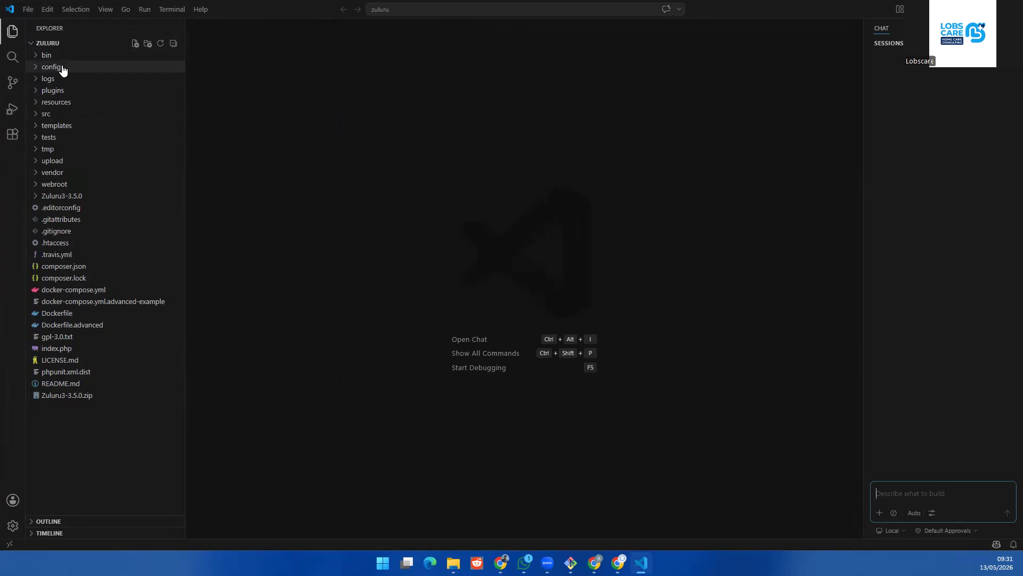
# Step: Expand the config folder and duplicate its .env.default file in the same folder
pyautogui.click(79, 68)
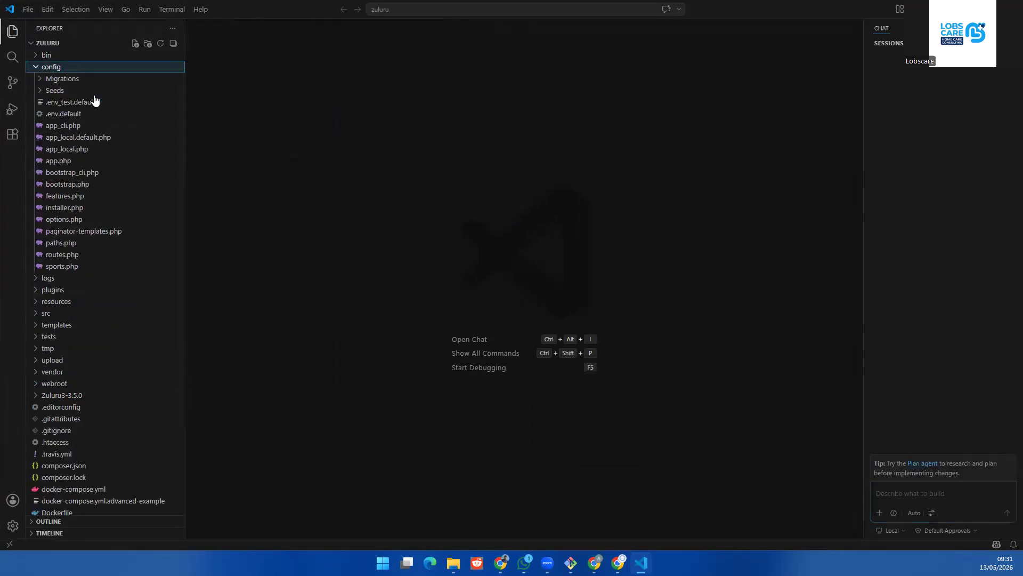
pyautogui.click(86, 115)
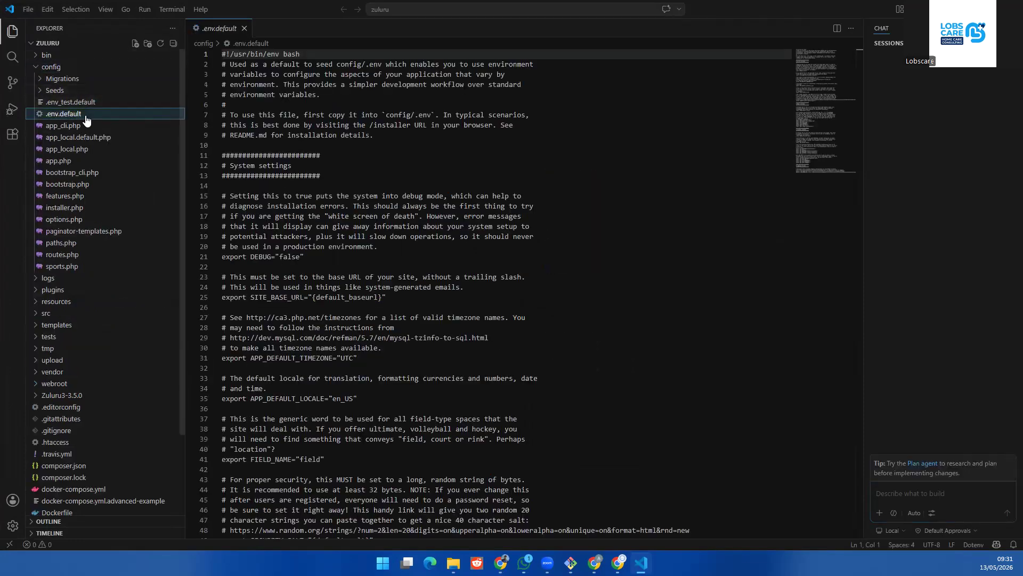
pyautogui.hotkey('ctrl', 'c')
pyautogui.hotkey('ctrl', 'v')
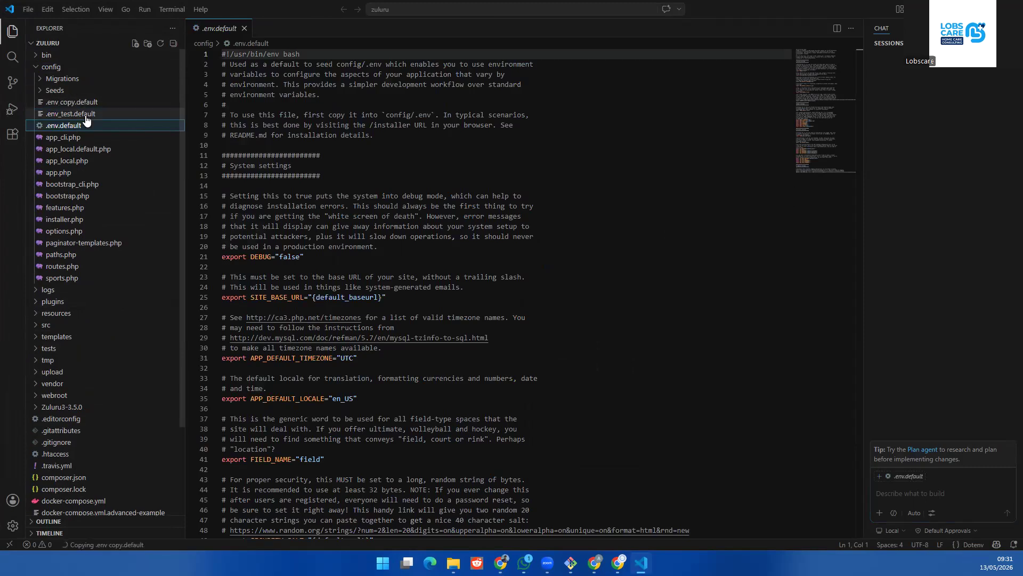
# Step: Rename the duplicated environment file in the config folder to .env
pyautogui.rightClick(98, 105)
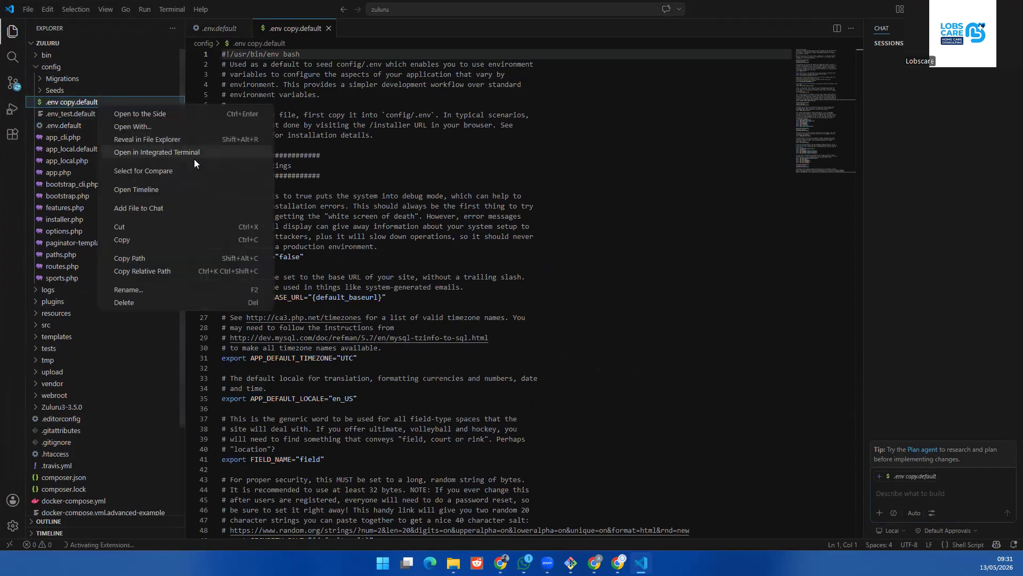
pyautogui.click(144, 290)
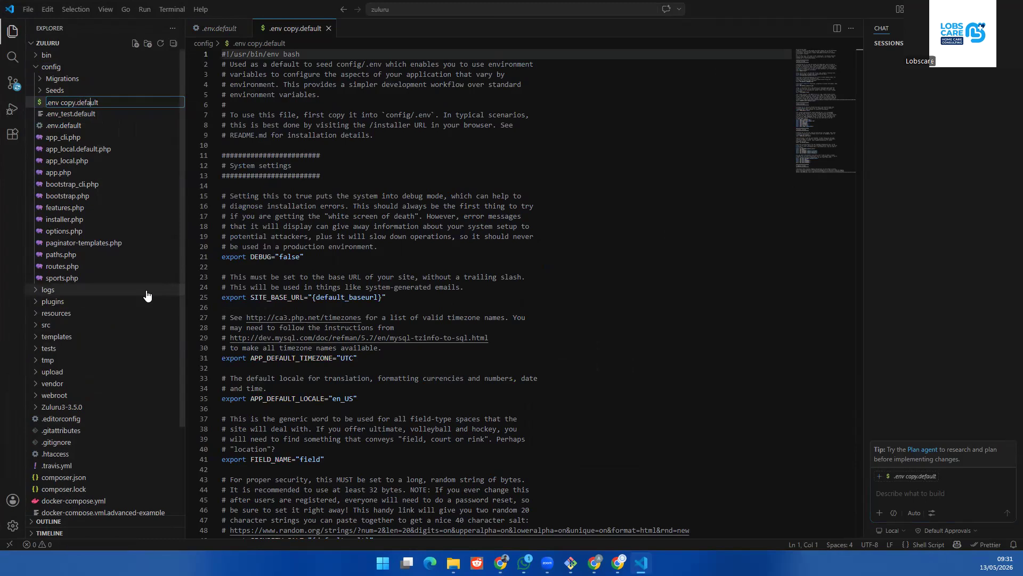
pyautogui.press('BackSpace')
pyautogui.press('BackSpace')
pyautogui.press('BackSpace')
pyautogui.press('BackSpace')
pyautogui.press('BackSpace')
pyautogui.press('BackSpace')
pyautogui.press('BackSpace')
pyautogui.press('BackSpace')
pyautogui.press('BackSpace')
pyautogui.press('BackSpace')
pyautogui.press('BackSpace')
pyautogui.press('BackSpace')
pyautogui.press('BackSpace')
pyautogui.press('Return')
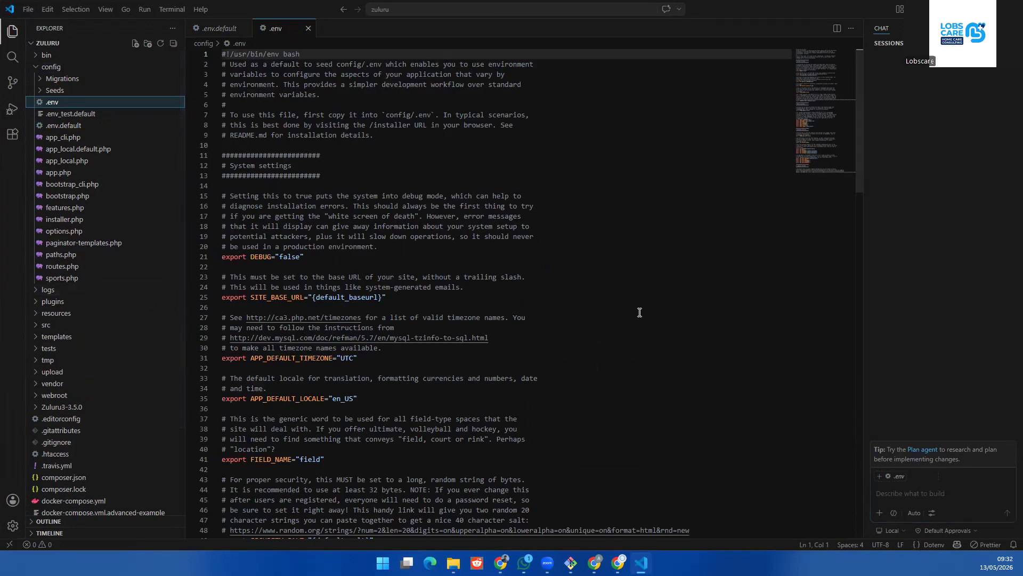
# Step: Review the system, email and database settings in the .env file, and open a text search in it
pyautogui.scroll(-6, 639, 312)
pyautogui.scroll(-7, 640, 312)
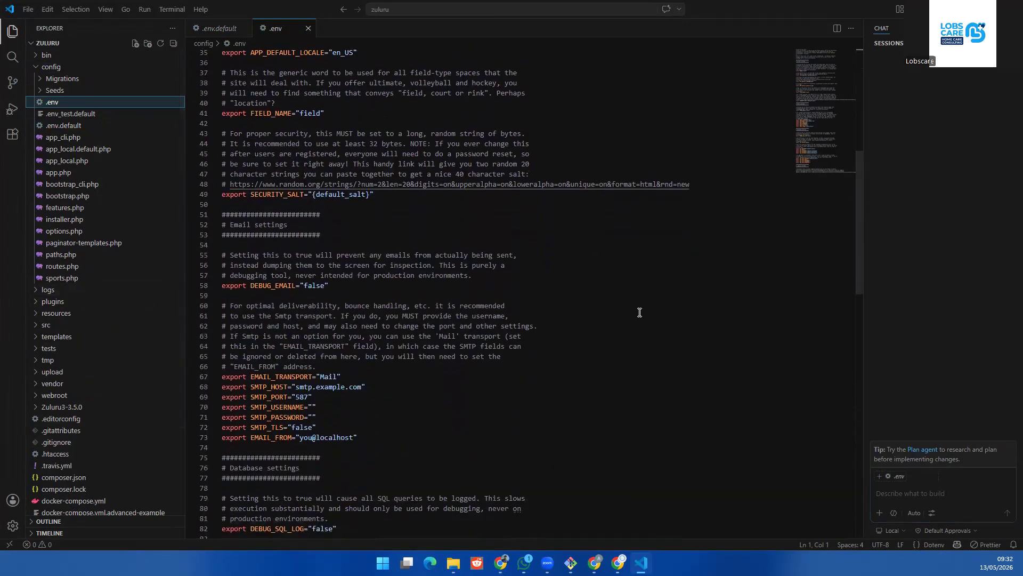
pyautogui.scroll(-1, 640, 313)
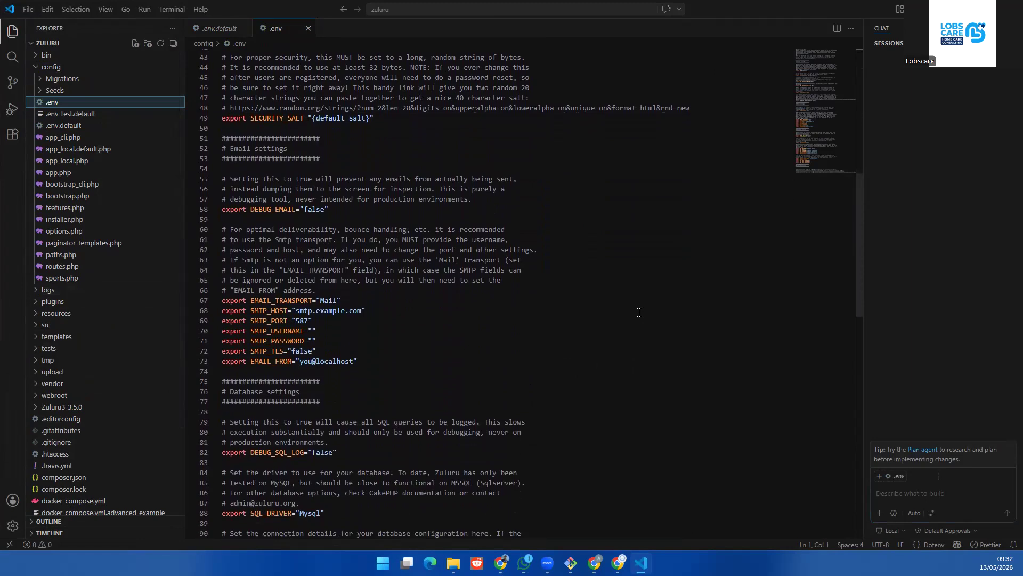
pyautogui.scroll(-7, 640, 312)
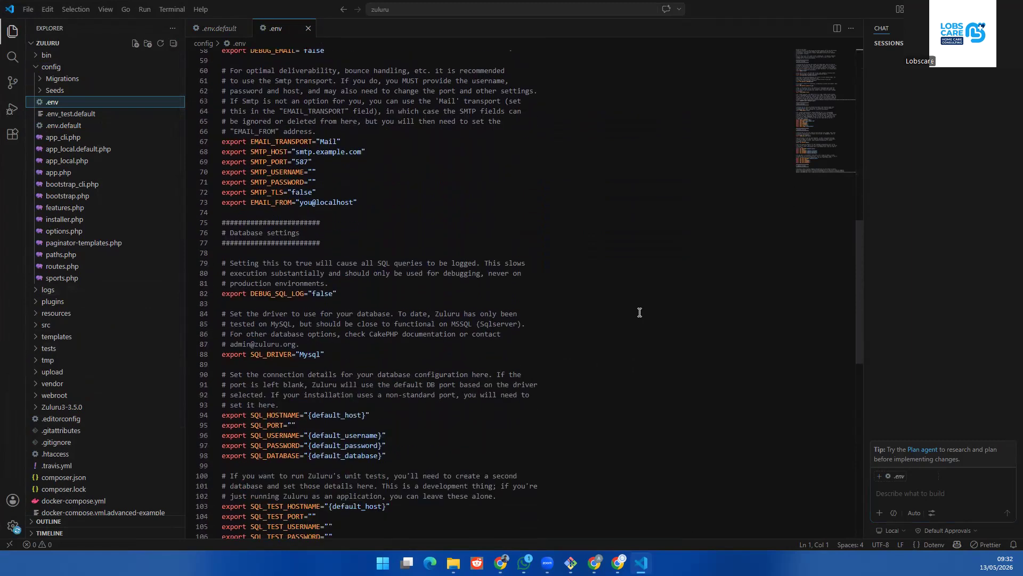
pyautogui.hotkey('ctrl', 'f')
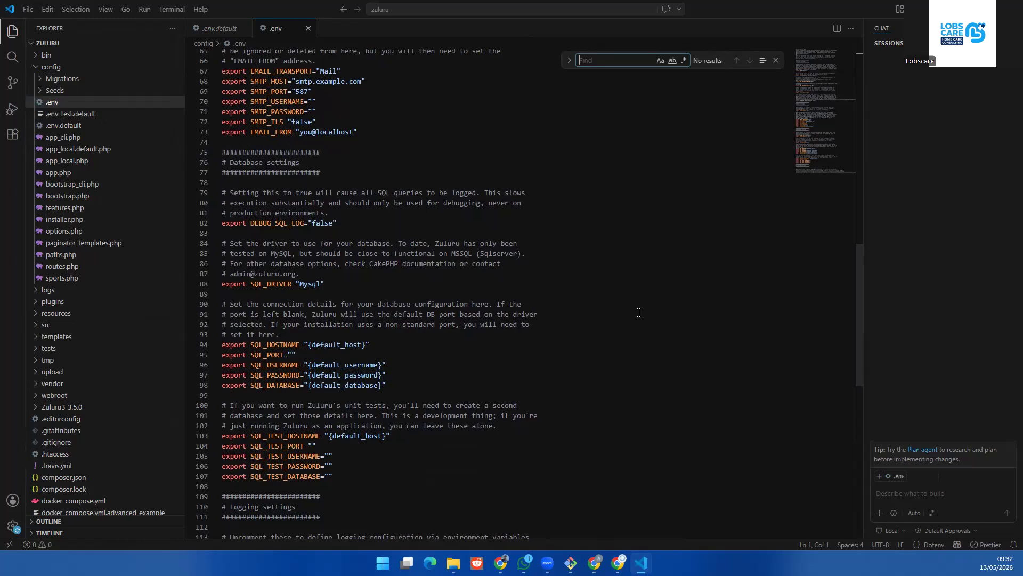
# Step: Inspect app_local.default.php, and examine the database connection settings in .env.default
pyautogui.click(80, 149)
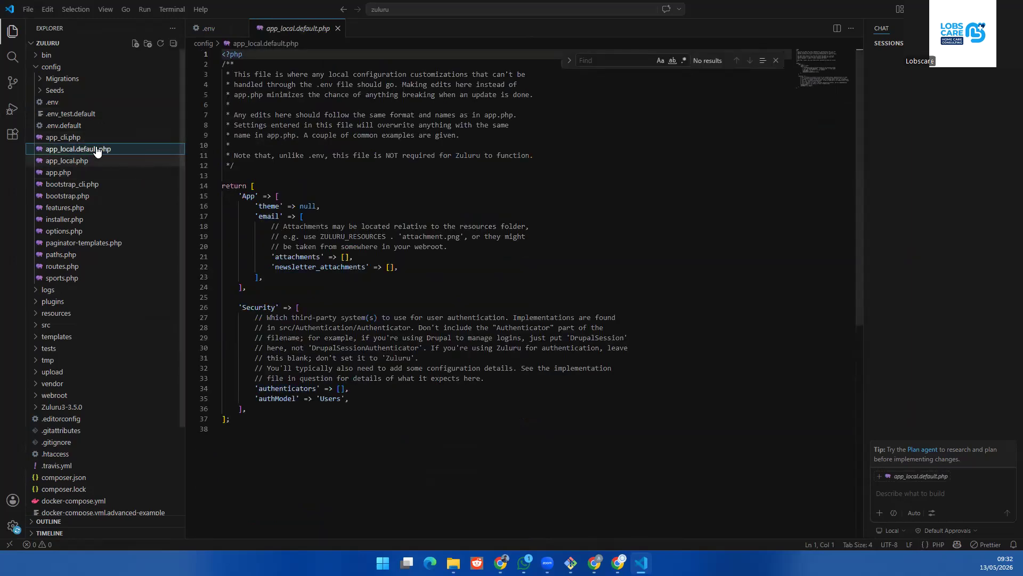
pyautogui.click(67, 126)
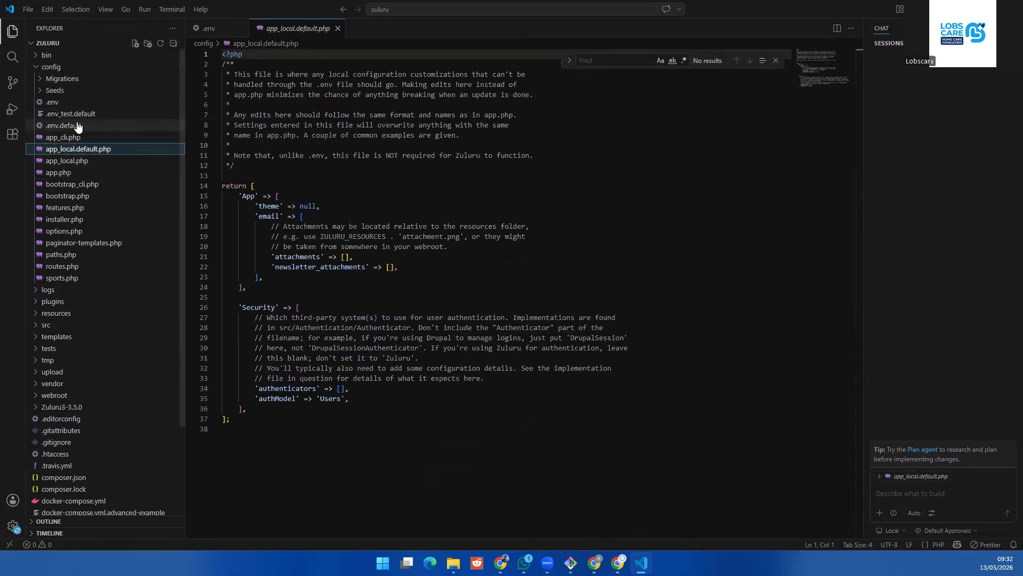
pyautogui.scroll(-15, 526, 342)
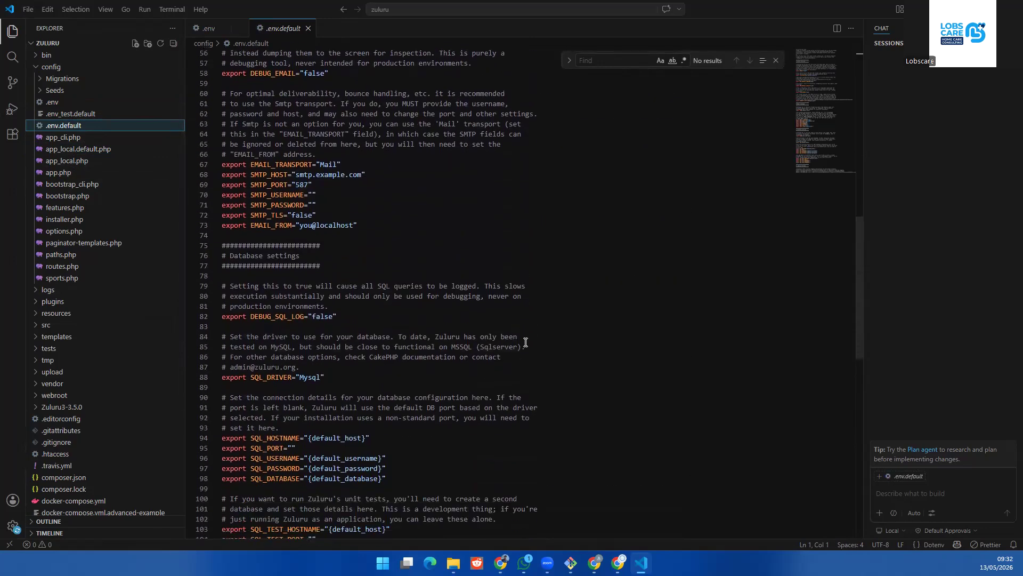
pyautogui.scroll(-2, 525, 342)
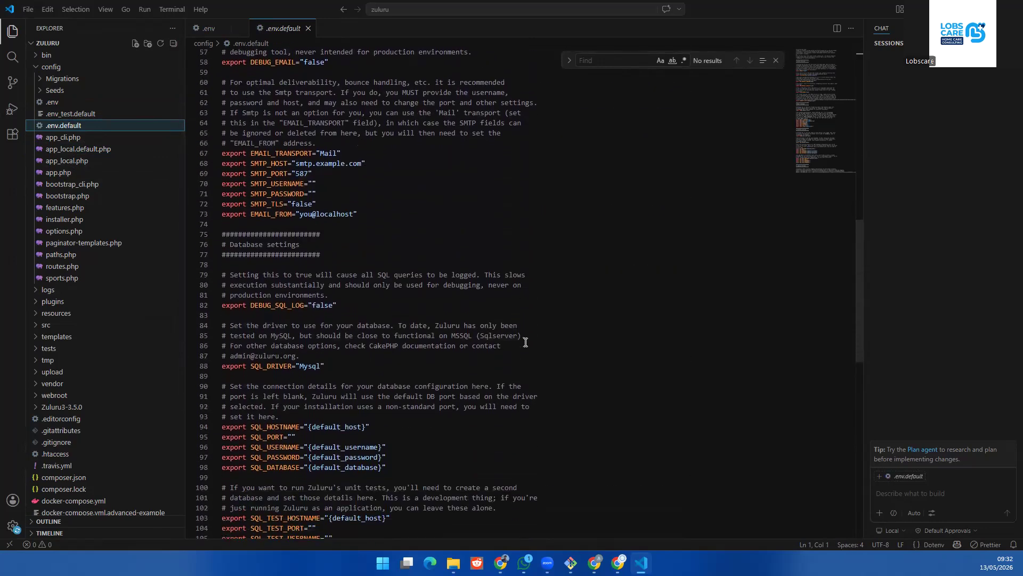
pyautogui.scroll(-1, 526, 342)
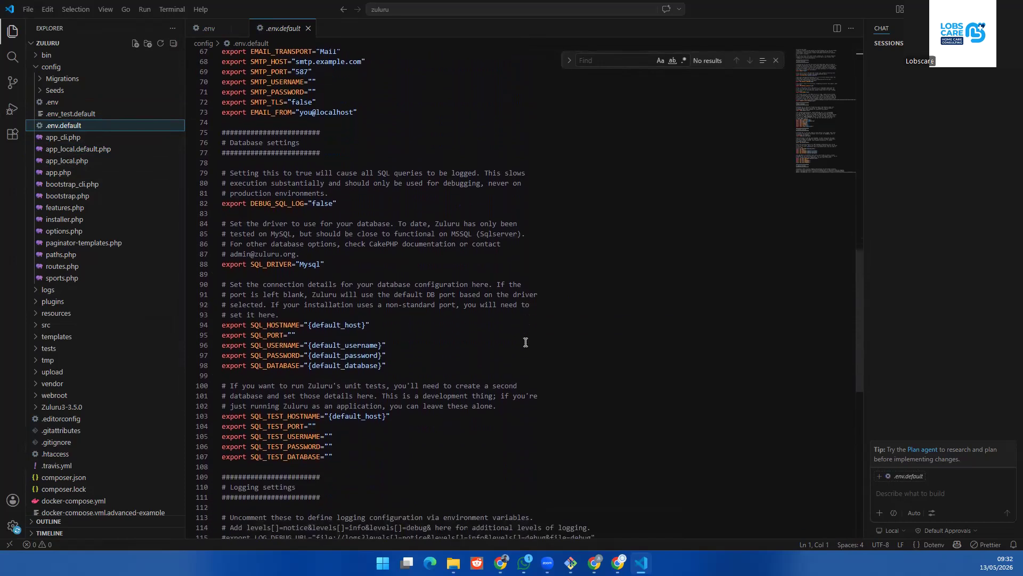
# Step: Check the database settings in .env.default, and open .env at its email and database settings
pyautogui.scroll(-1, 525, 342)
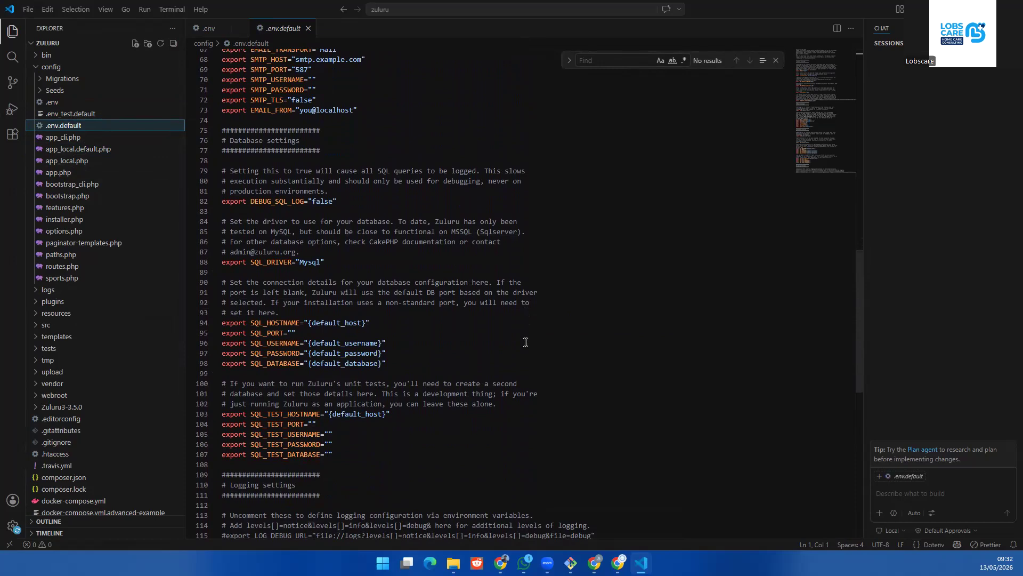
pyautogui.click(53, 102)
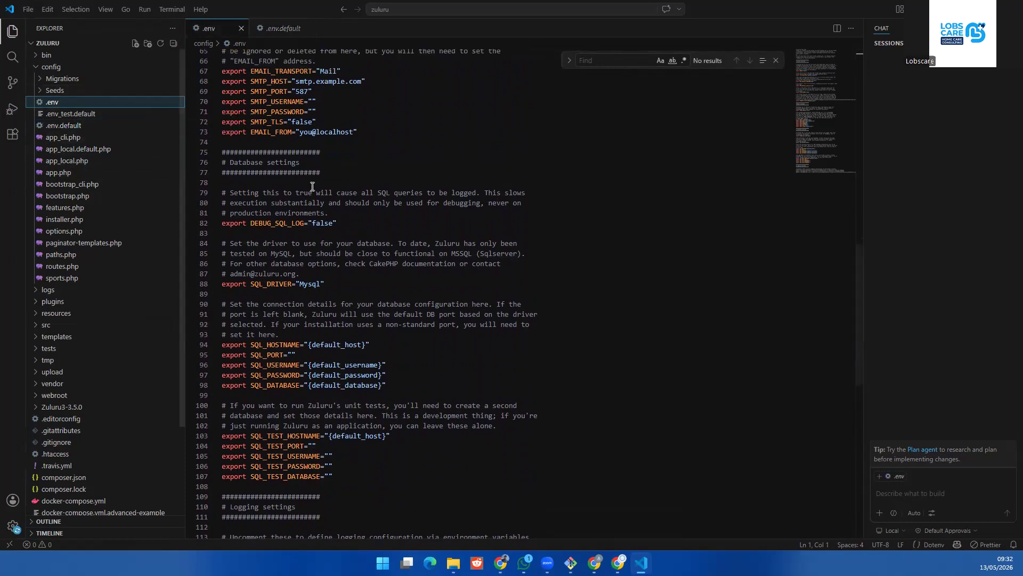
pyautogui.scroll(3, 565, 309)
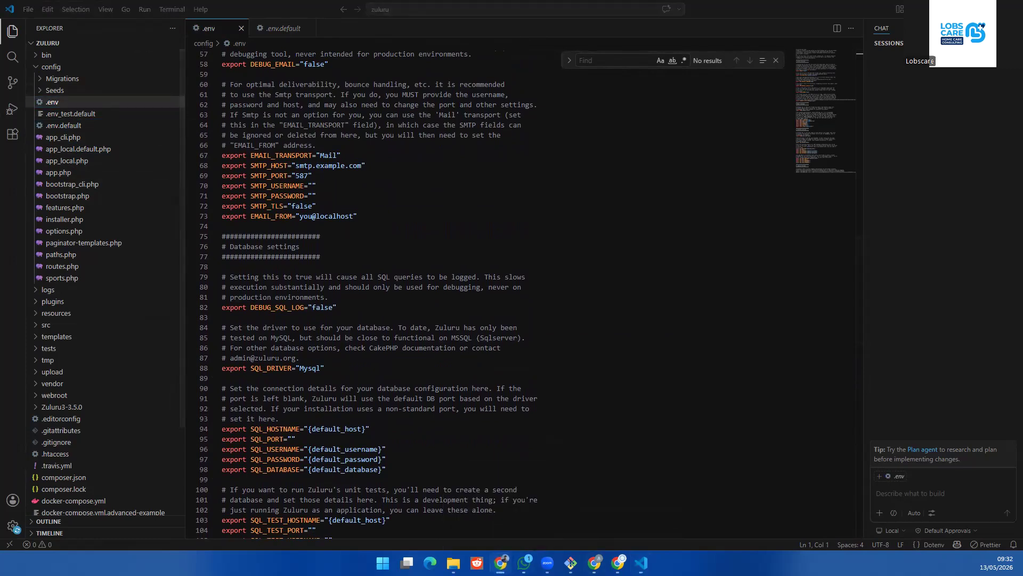
# Step: Switch to Chrome and open phpMyAdmin at localhost/phpmyadmin/index.php in a new browser tab
pyautogui.click(646, 176)
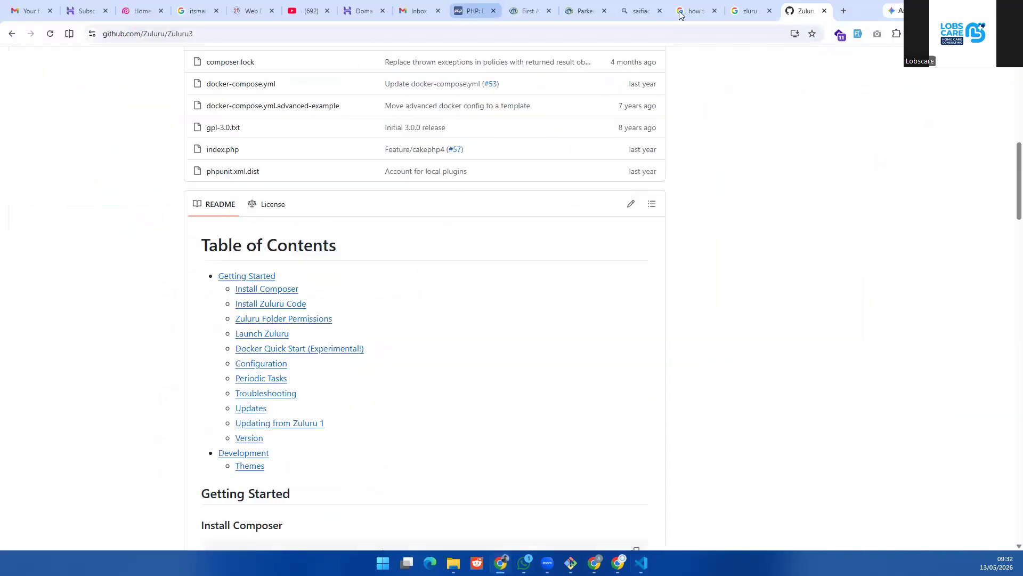
pyautogui.click(842, 13)
pyautogui.write('localhost/starterkit/')
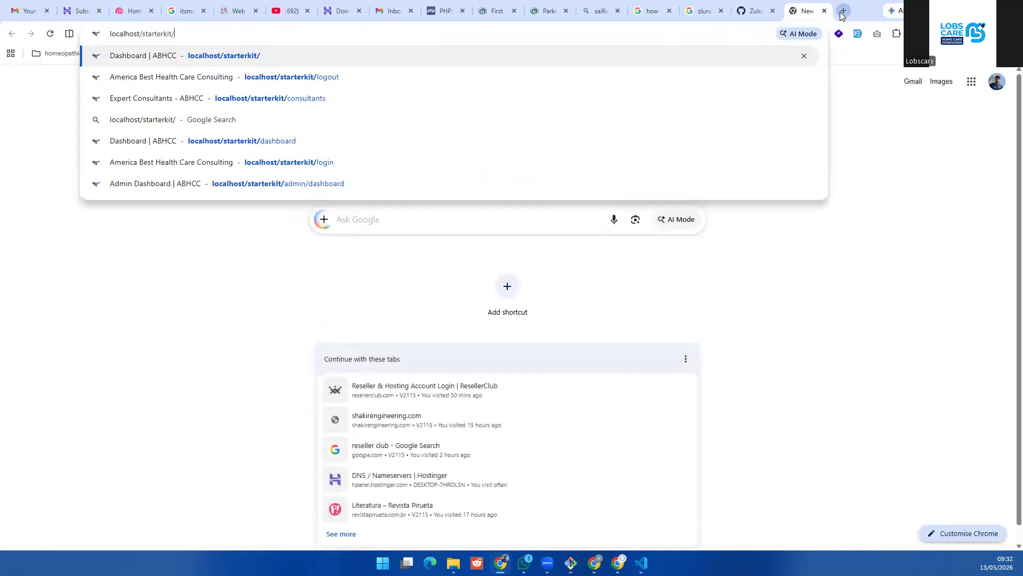
pyautogui.press('BackSpace')
pyautogui.press('BackSpace')
pyautogui.press('BackSpace')
pyautogui.press('BackSpace')
pyautogui.press('BackSpace')
pyautogui.press('BackSpace')
pyautogui.press('BackSpace')
pyautogui.press('BackSpace')
pyautogui.press('BackSpace')
pyautogui.press('BackSpace')
pyautogui.write('p')
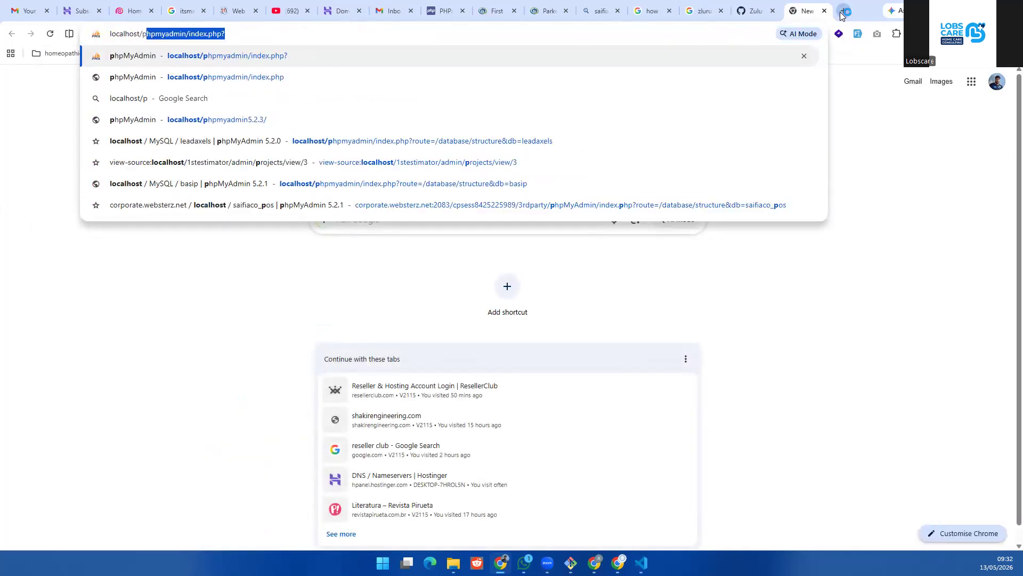
pyautogui.press('Return')
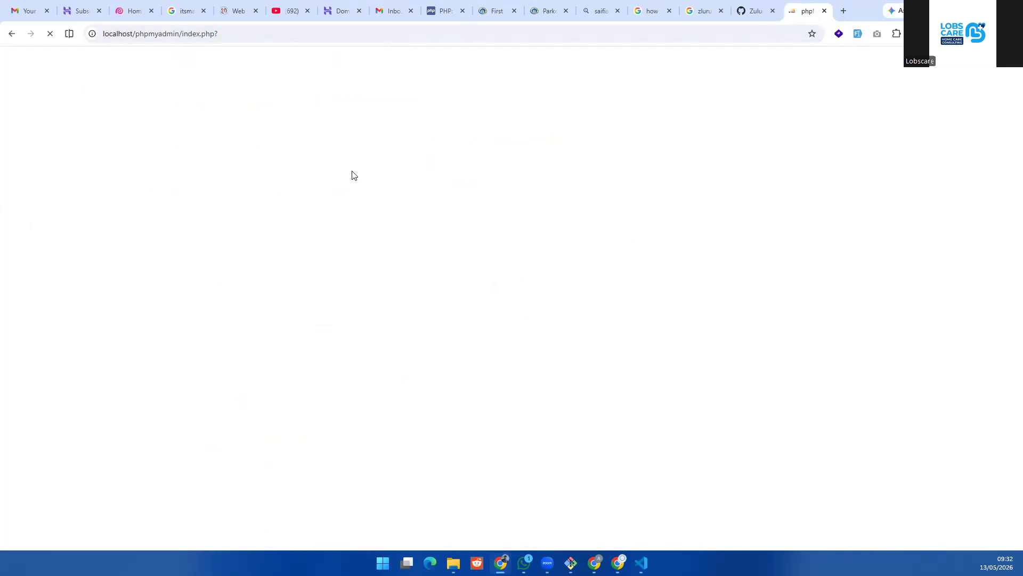
# Step: Log in to phpMyAdmin on the MySQL server as root with the password field left empty
pyautogui.click(550, 219)
pyautogui.press('Tab')
pyautogui.press('BackSpace')
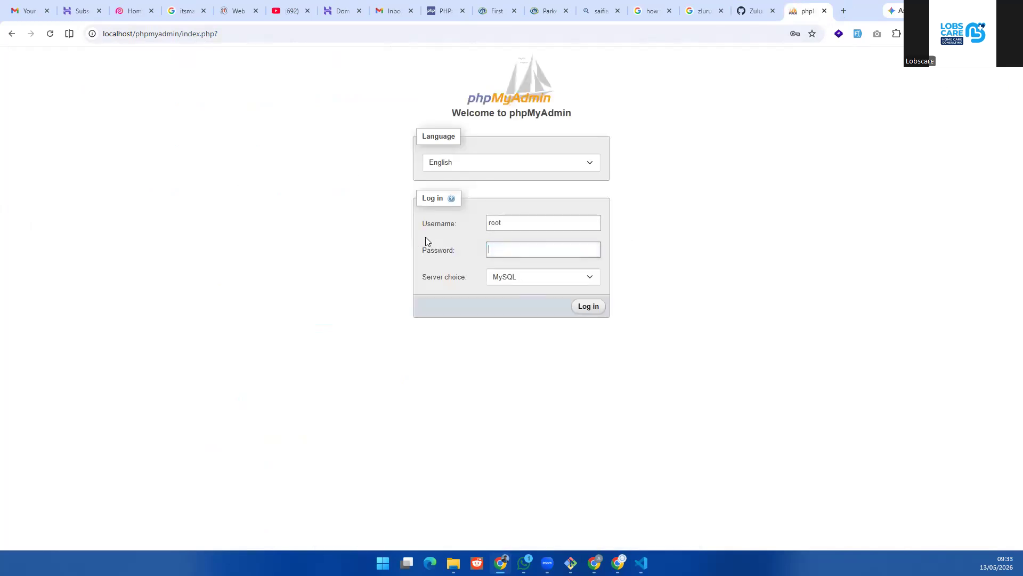
pyautogui.click(577, 305)
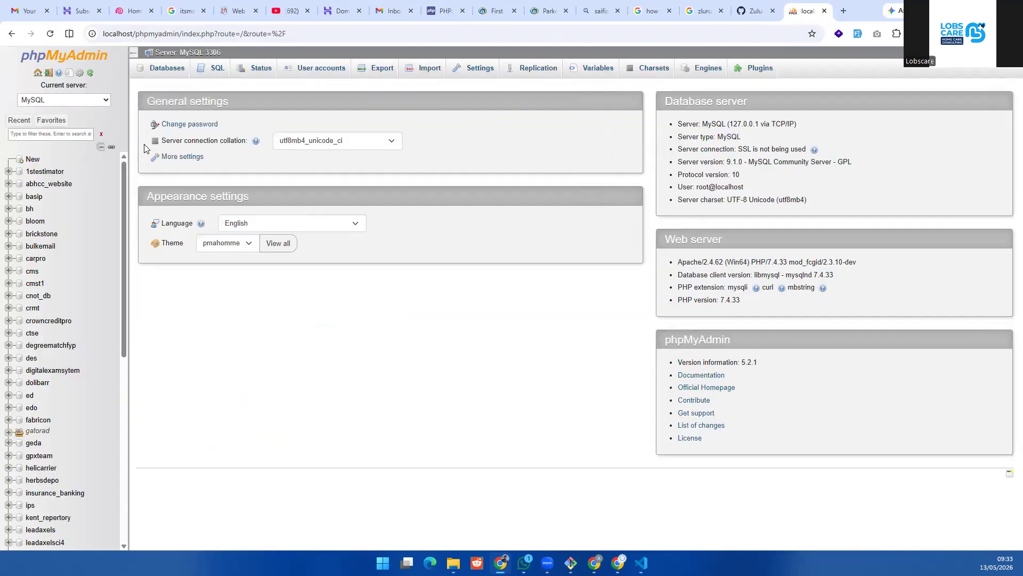
# Step: Create a new database named zulurudemo
pyautogui.click(32, 159)
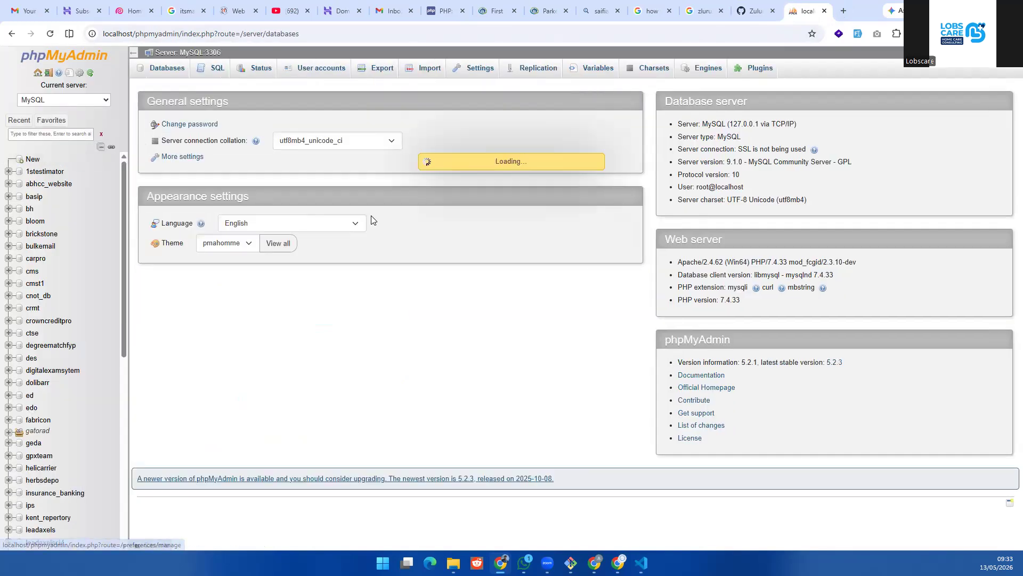
pyautogui.click(203, 158)
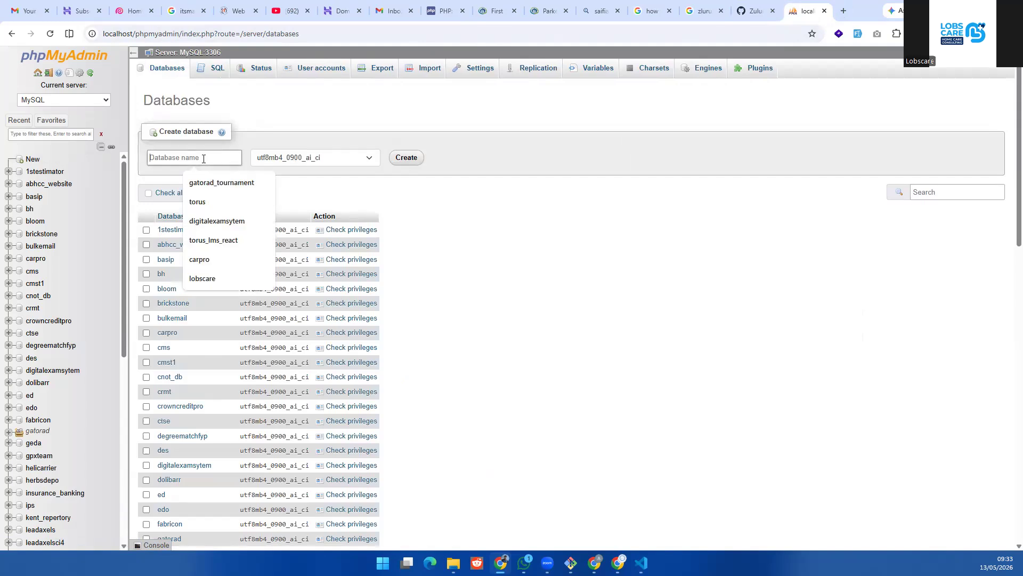
pyautogui.write('zu')
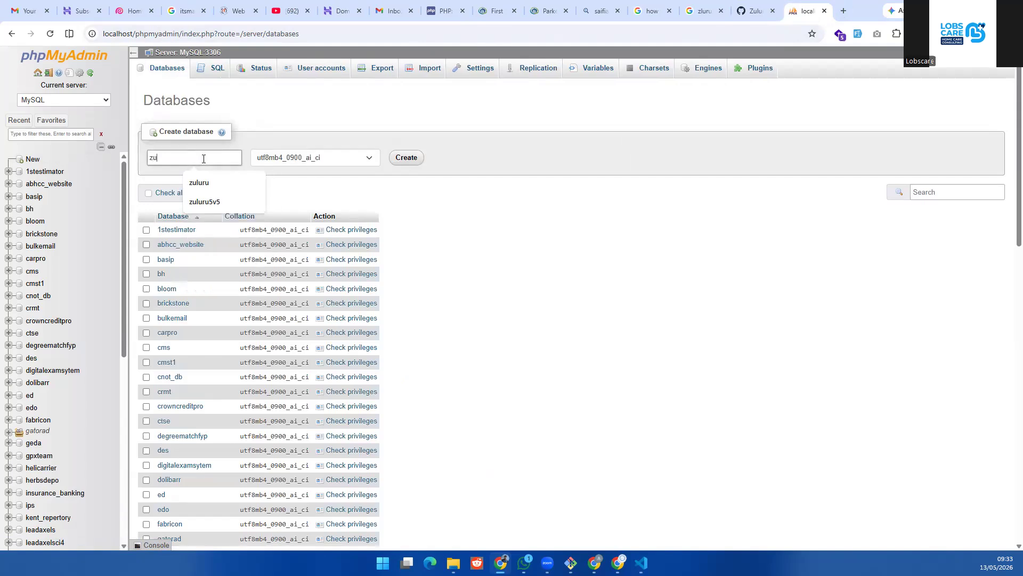
pyautogui.write('lurudemo')
pyautogui.click(416, 159)
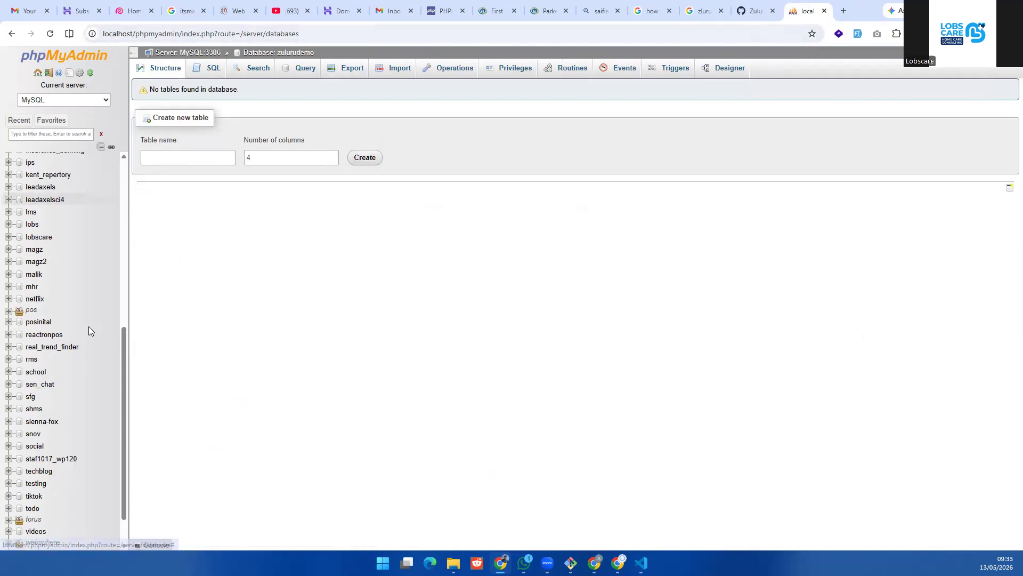
# Step: Open the zulurudemo database and select its name within the page address
pyautogui.scroll(-1, 75, 373)
pyautogui.click(53, 533)
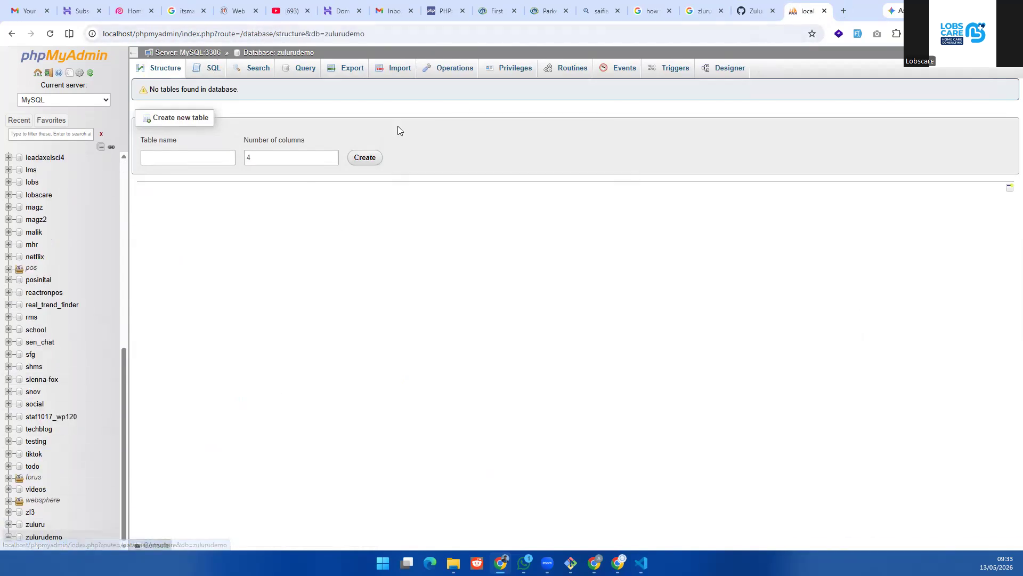
pyautogui.click(355, 35)
pyautogui.doubleClick(353, 36)
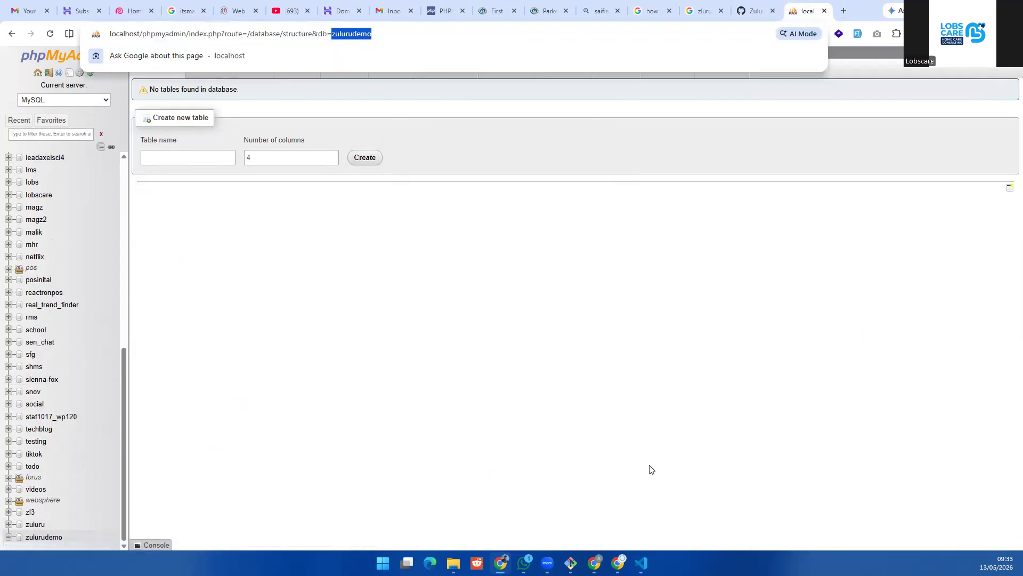
# Step: Switch to VS Code, replace the SQL_HOSTNAME placeholder in .env with lcoathost, and save the file
pyautogui.click(641, 562)
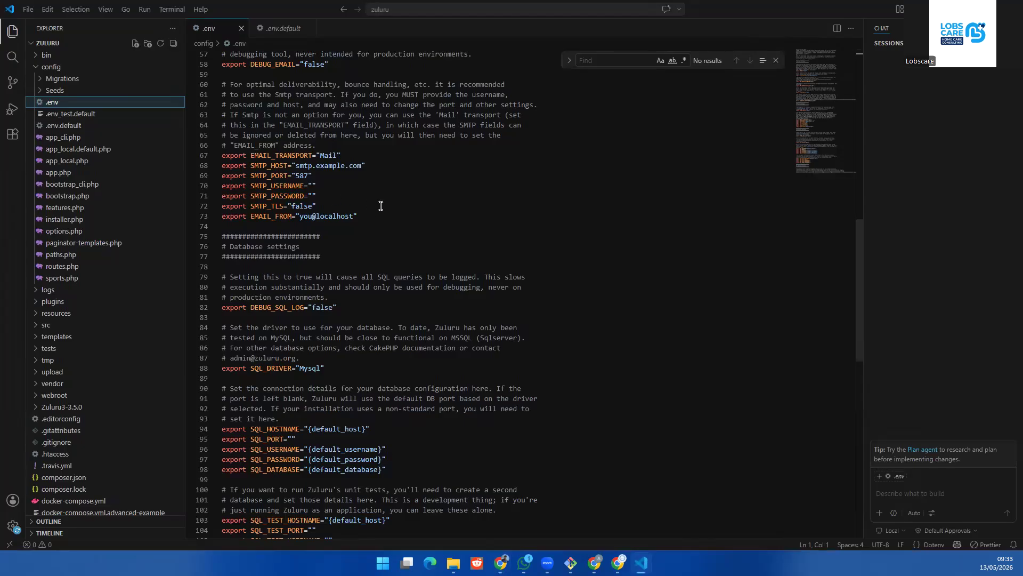
pyautogui.scroll(-2, 405, 355)
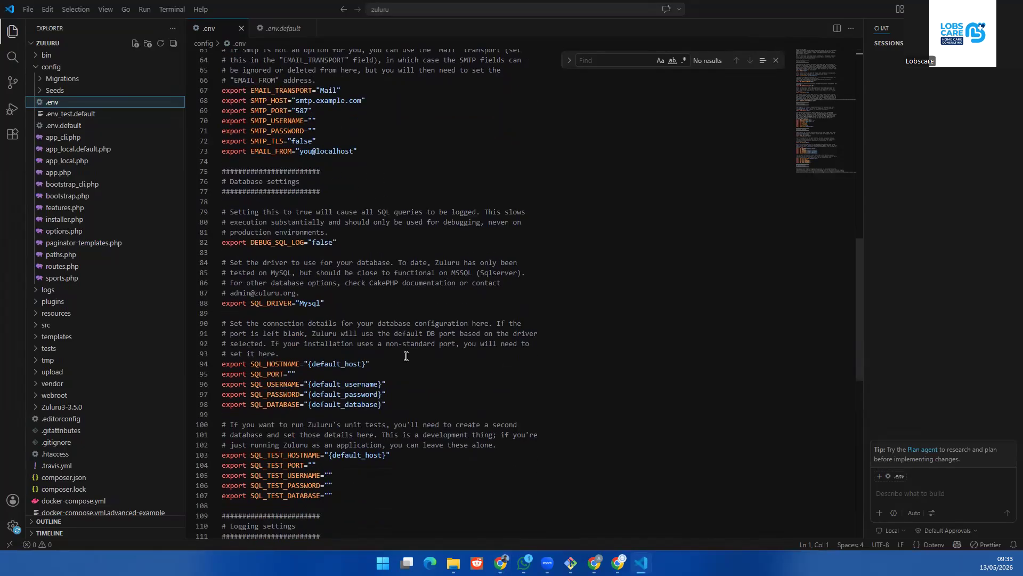
pyautogui.click(365, 361)
pyautogui.press('BackSpace')
pyautogui.press('BackSpace')
pyautogui.press('BackSpace')
pyautogui.press('BackSpace')
pyautogui.press('BackSpace')
pyautogui.press('BackSpace')
pyautogui.press('BackSpace')
pyautogui.press('BackSpace')
pyautogui.press('BackSpace')
pyautogui.press('BackSpace')
pyautogui.press('BackSpace')
pyautogui.press('BackSpace')
pyautogui.press('BackSpace')
pyautogui.press('BackSpace')
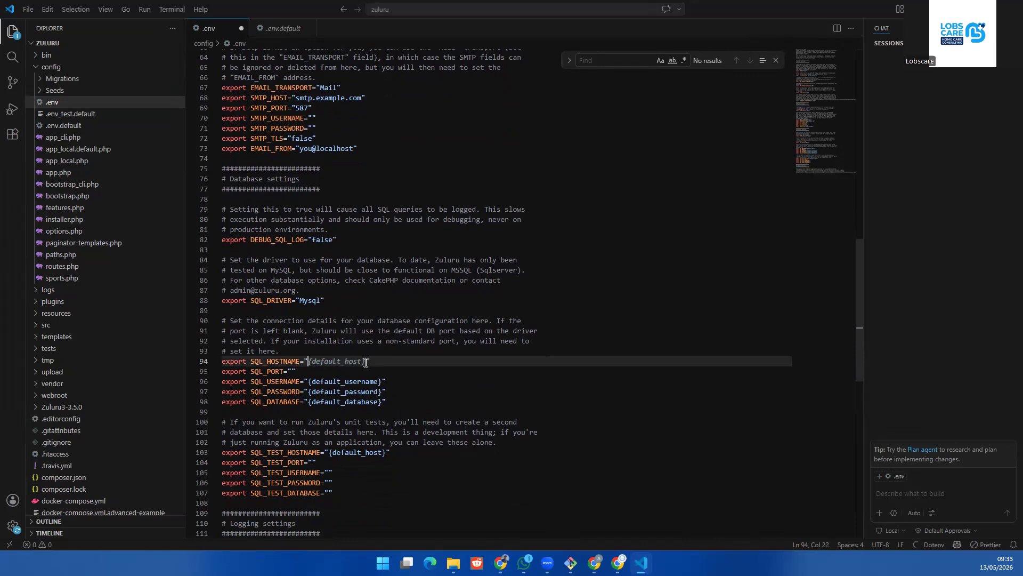
pyautogui.write('"')
pyautogui.press('BackSpace')
pyautogui.write('lcoathost')
pyautogui.hotkey('ctrl', 's')
pyautogui.press('Down')
# Step: Replace the SQL_USERNAME placeholder in .env with root
pyautogui.click(382, 380)
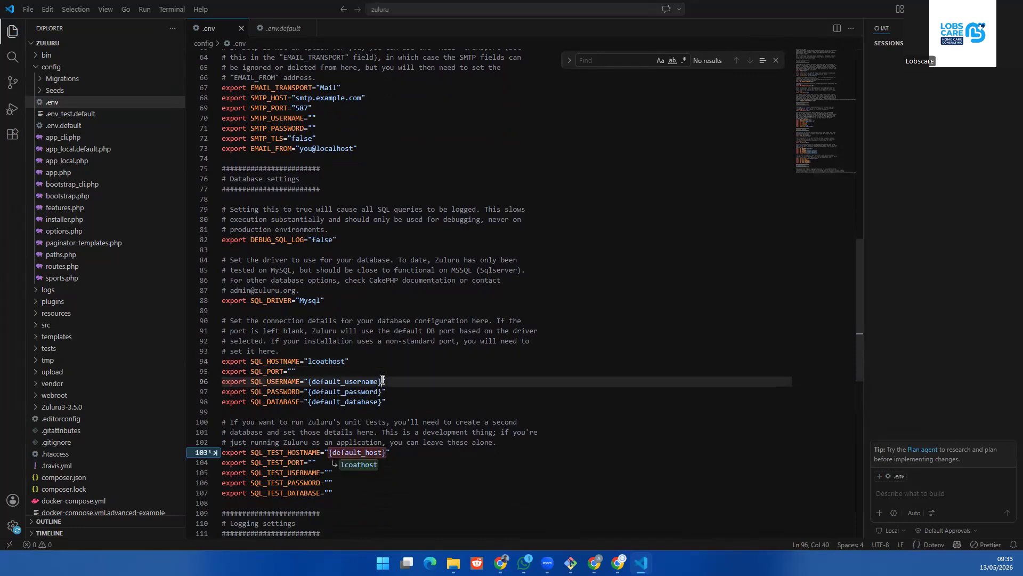
pyautogui.press('BackSpace')
pyautogui.press('BackSpace')
pyautogui.press('BackSpace')
pyautogui.press('BackSpace')
pyautogui.press('BackSpace')
pyautogui.press('BackSpace')
pyautogui.press('BackSpace')
pyautogui.press('BackSpace')
pyautogui.press('BackSpace')
pyautogui.press('BackSpace')
pyautogui.press('BackSpace')
pyautogui.press('BackSpace')
pyautogui.press('BackSpace')
pyautogui.press('BackSpace')
pyautogui.press('BackSpace')
pyautogui.press('BackSpace')
pyautogui.press('BackSpace')
pyautogui.press('BackSpace')
pyautogui.write('roo')
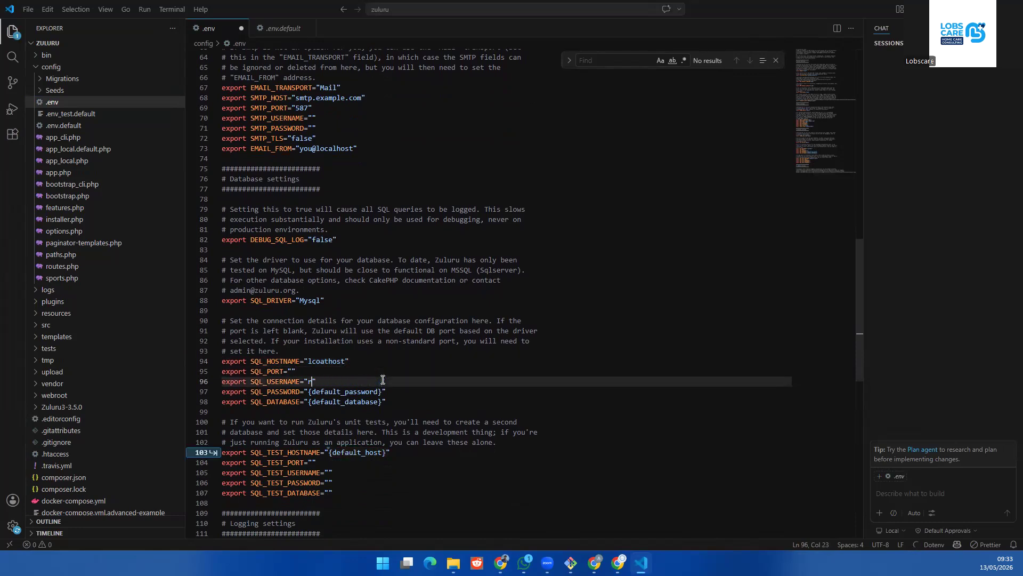
pyautogui.write('t')
# Step: Remove the SQL_PASSWORD placeholder in .env, leaving an empty value between the quotes
pyautogui.click(383, 386)
pyautogui.press('BackSpace')
pyautogui.press('BackSpace')
pyautogui.press('BackSpace')
pyautogui.press('BackSpace')
pyautogui.press('BackSpace')
pyautogui.press('BackSpace')
pyautogui.press('BackSpace')
pyautogui.press('BackSpace')
pyautogui.press('BackSpace')
pyautogui.press('BackSpace')
pyautogui.press('BackSpace')
pyautogui.press('BackSpace')
pyautogui.press('BackSpace')
pyautogui.press('BackSpace')
pyautogui.press('BackSpace')
pyautogui.press('BackSpace')
pyautogui.press('BackSpace')
pyautogui.press('BackSpace')
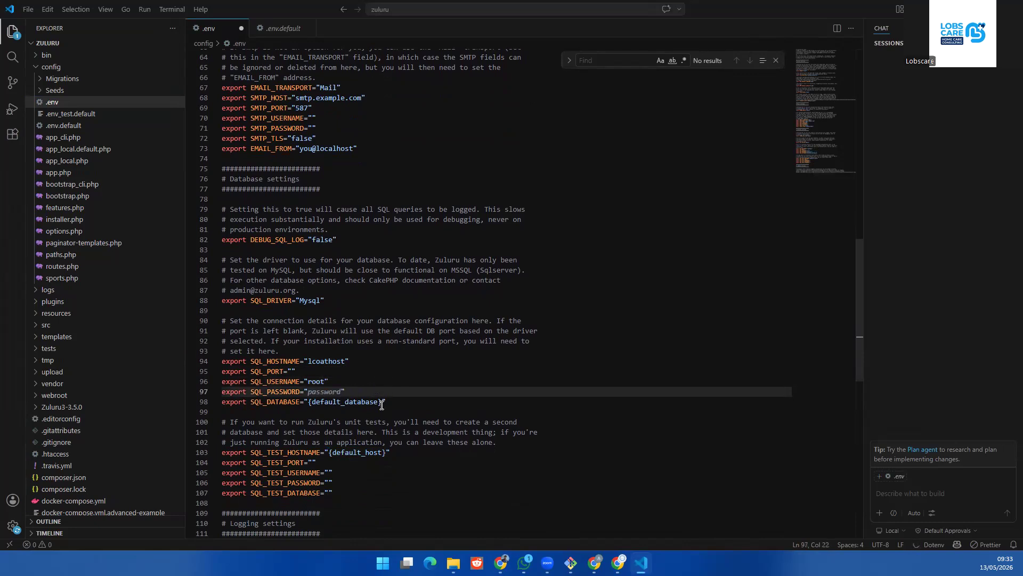
# Step: Replace the SQL_DATABASE placeholder in .env with zulurudemo and save the file
pyautogui.click(381, 402)
pyautogui.press('BackSpace')
pyautogui.hotkey('shift', 'Left')
pyautogui.hotkey('shift', 'Left')
pyautogui.hotkey('shift', 'Left')
pyautogui.hotkey('shift', 'Left')
pyautogui.hotkey('shift', 'Left')
pyautogui.hotkey('shift', 'Left')
pyautogui.hotkey('shift', 'Left')
pyautogui.hotkey('shift', 'Left')
pyautogui.hotkey('shift', 'Left')
pyautogui.hotkey('shift', 'Left')
pyautogui.hotkey('shift', 'Left')
pyautogui.hotkey('shift', 'Left')
pyautogui.hotkey('shift', 'Left')
pyautogui.hotkey('shift', 'Left')
pyautogui.hotkey('shift', 'Left')
pyautogui.hotkey('shift', 'Left')
pyautogui.hotkey('shift', 'Left')
pyautogui.write('zulurudemo')
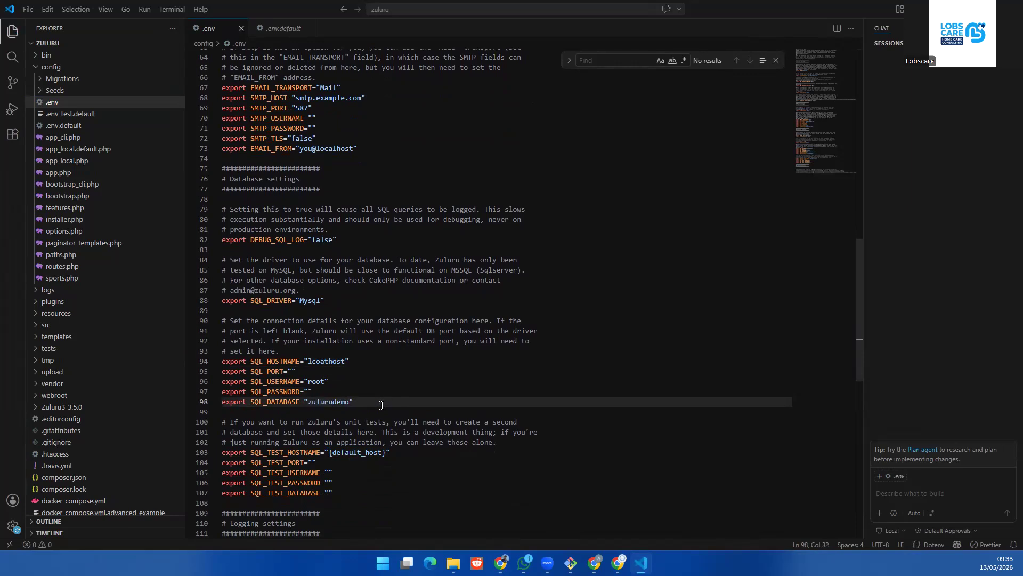
# Step: Switch to Chrome and load localhost/zuluru in a new browser tab
pyautogui.hotkey('alt', 'Tab')
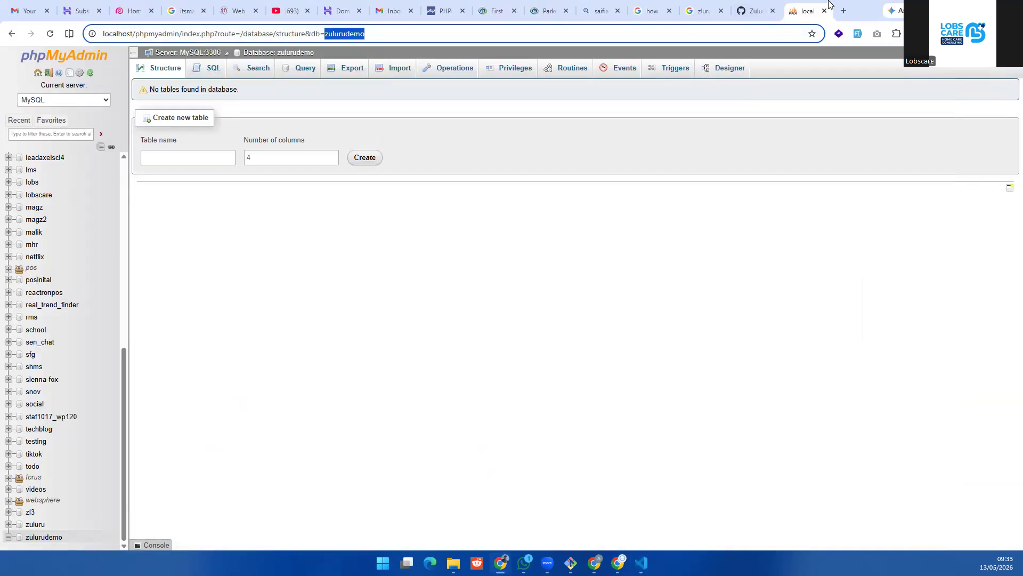
pyautogui.click(842, 11)
pyautogui.write('localhost/phpm')
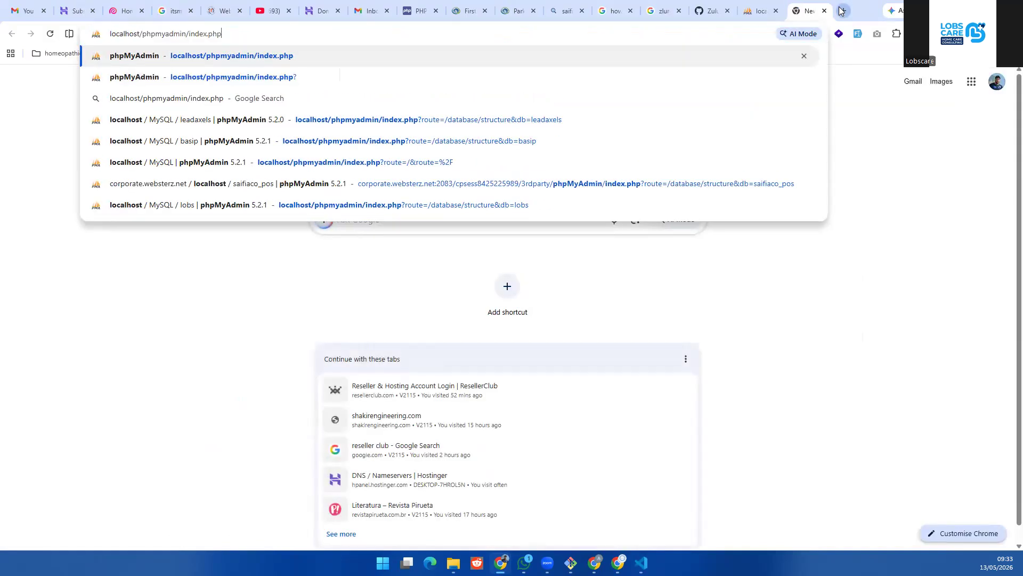
pyautogui.press('BackSpace')
pyautogui.press('BackSpace')
pyautogui.press('BackSpace')
pyautogui.press('BackSpace')
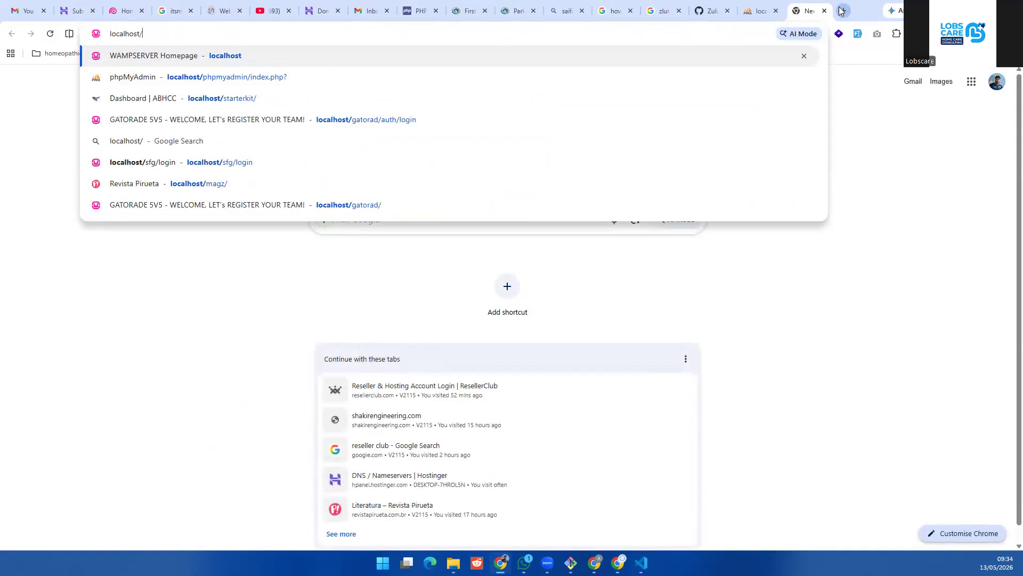
pyautogui.write('zulu')
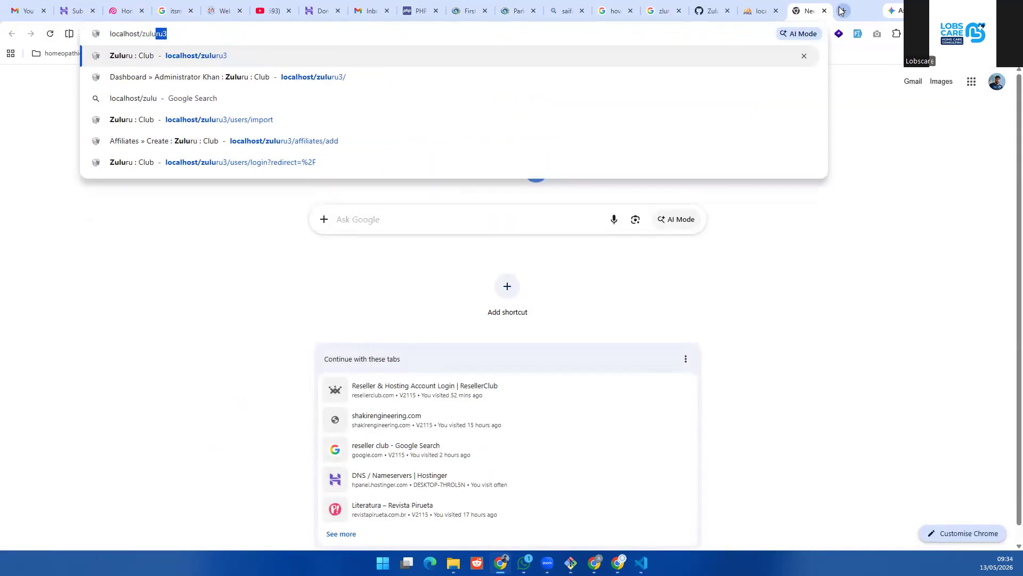
pyautogui.write('ru')
pyautogui.press('Return')
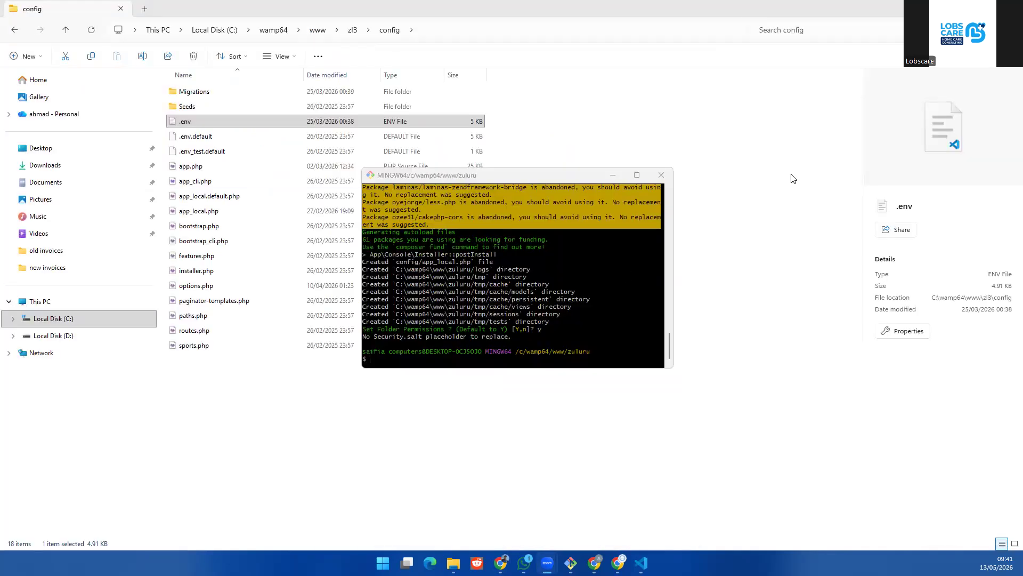
pyautogui.rightClick(603, 268)
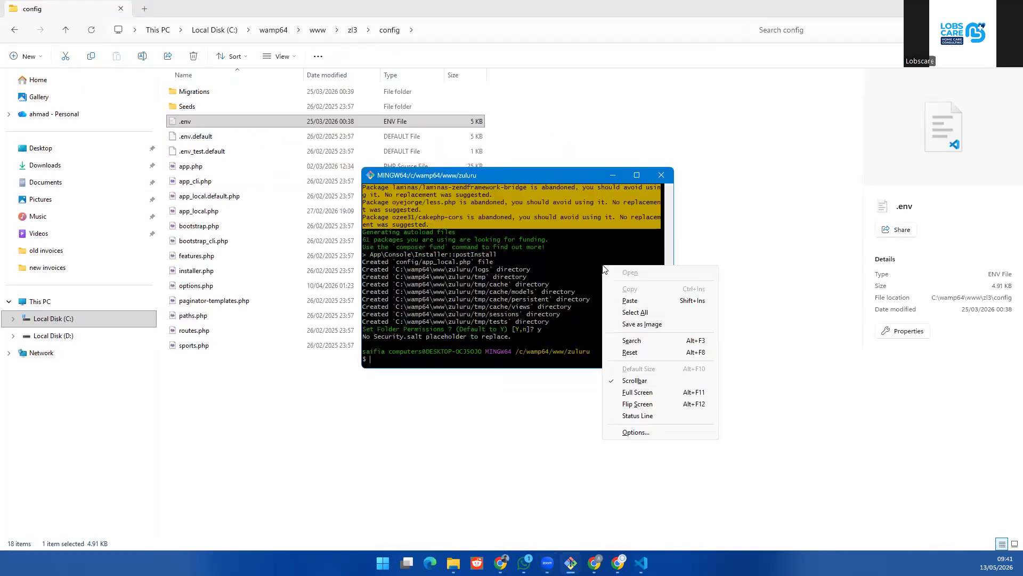
pyautogui.click(631, 299)
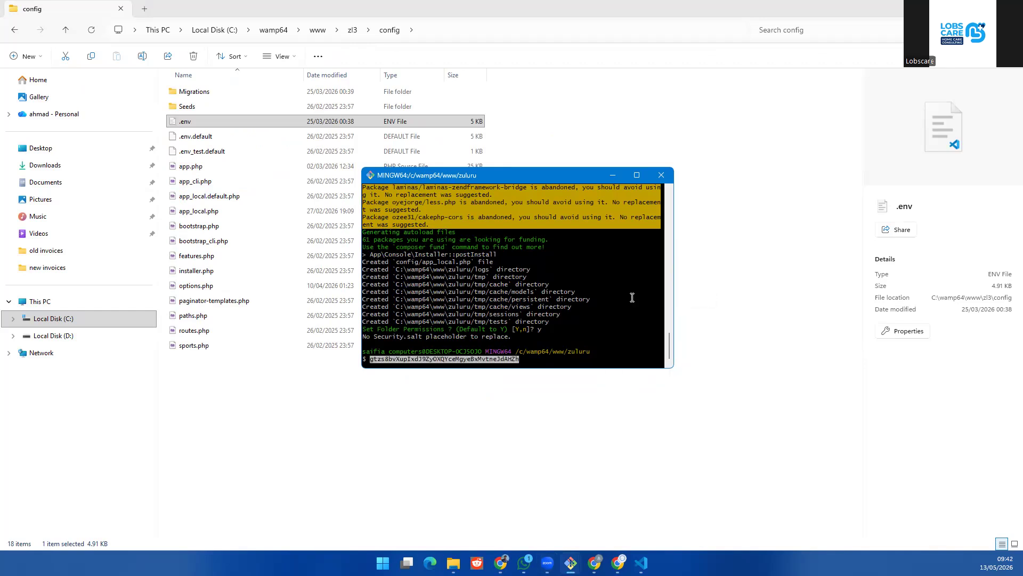
pyautogui.press('BackSpace')
pyautogui.press('BackSpace')
pyautogui.press('BackSpace')
pyautogui.press('BackSpace')
pyautogui.press('BackSpace')
pyautogui.press('BackSpace')
pyautogui.press('BackSpace')
pyautogui.press('BackSpace')
pyautogui.press('BackSpace')
pyautogui.press('BackSpace')
pyautogui.press('BackSpace')
pyautogui.press('BackSpace')
pyautogui.press('BackSpace')
pyautogui.press('BackSpace')
pyautogui.press('BackSpace')
pyautogui.press('BackSpace')
pyautogui.press('BackSpace')
pyautogui.press('BackSpace')
pyautogui.press('BackSpace')
pyautogui.press('BackSpace')
pyautogui.press('BackSpace')
pyautogui.press('BackSpace')
pyautogui.press('BackSpace')
pyautogui.press('BackSpace')
pyautogui.press('BackSpace')
# Step: Consult the CakePHP migration answer in ChatGPT, run php bin/cake migrations migrate in the Git Bash terminal at the zuluru folder, and review the output
pyautogui.moveTo(618, 563)
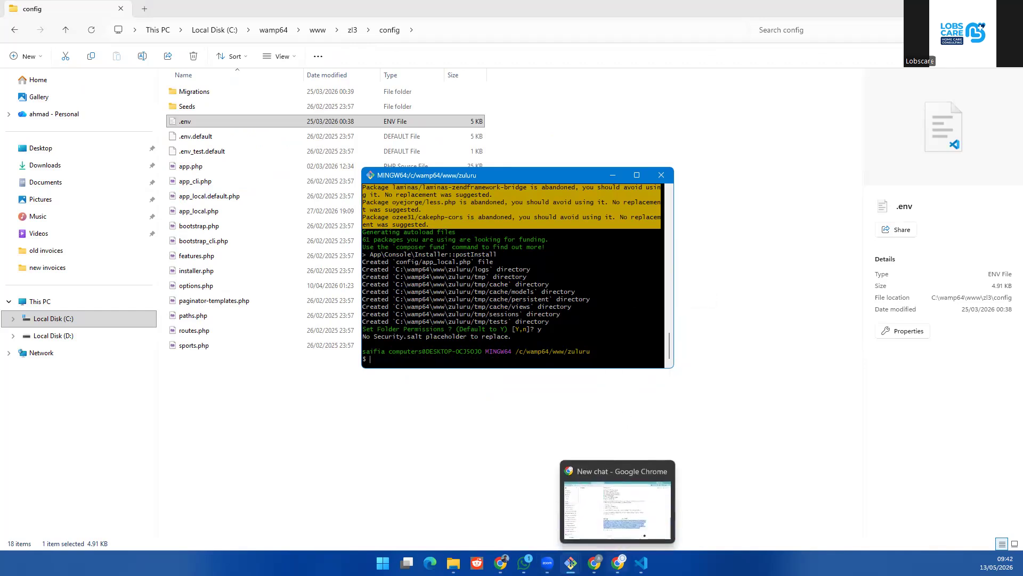
pyautogui.moveTo(501, 563)
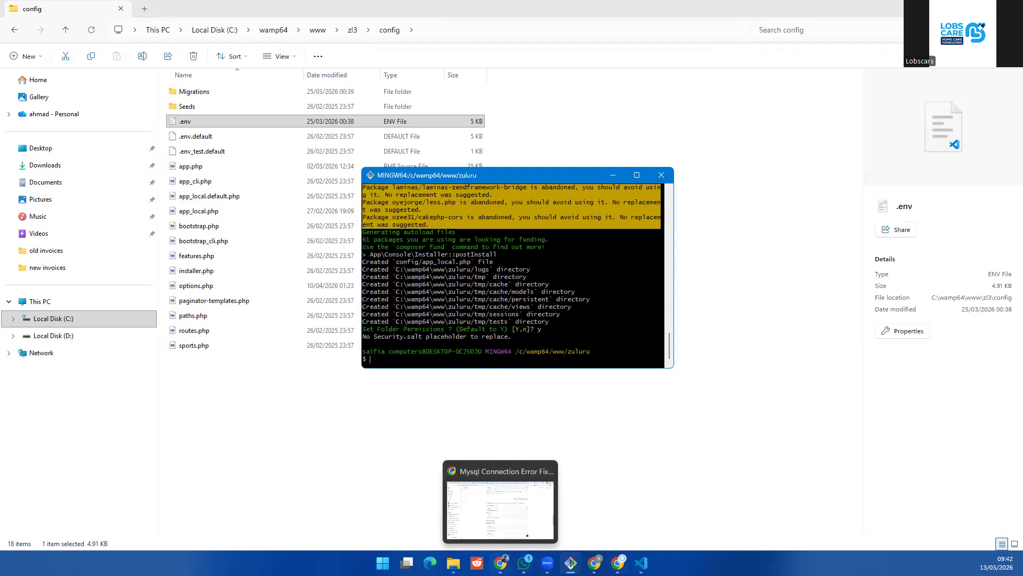
pyautogui.click(500, 506)
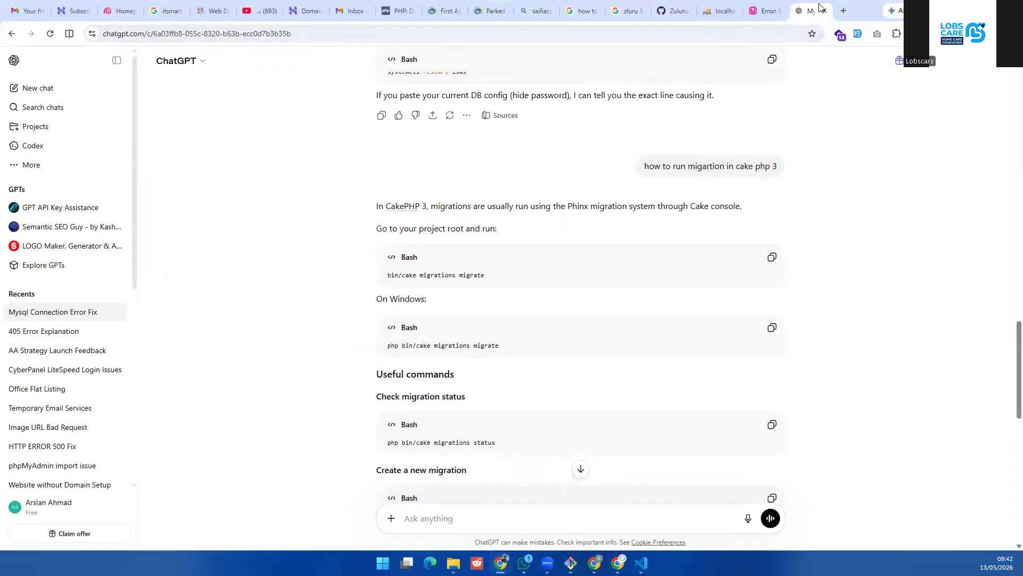
pyautogui.hotkey('alt', 'Tab')
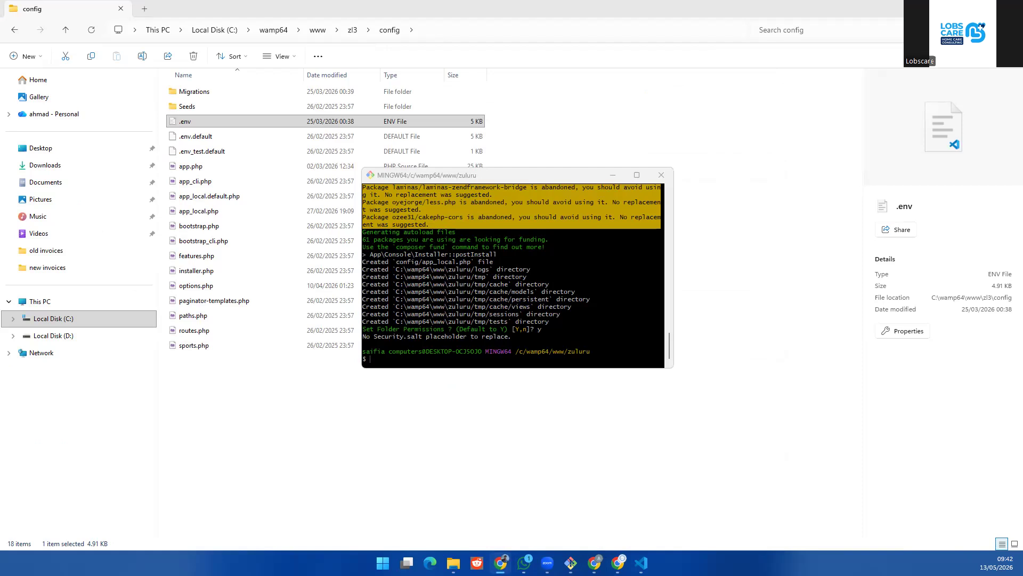
pyautogui.rightClick(635, 274)
pyautogui.click(665, 309)
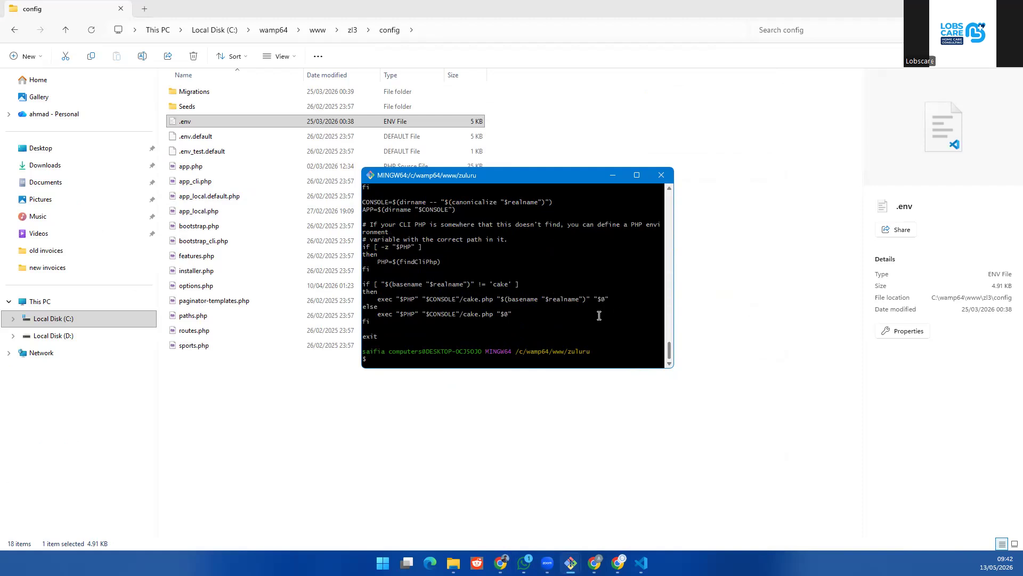
pyautogui.scroll(6, 600, 314)
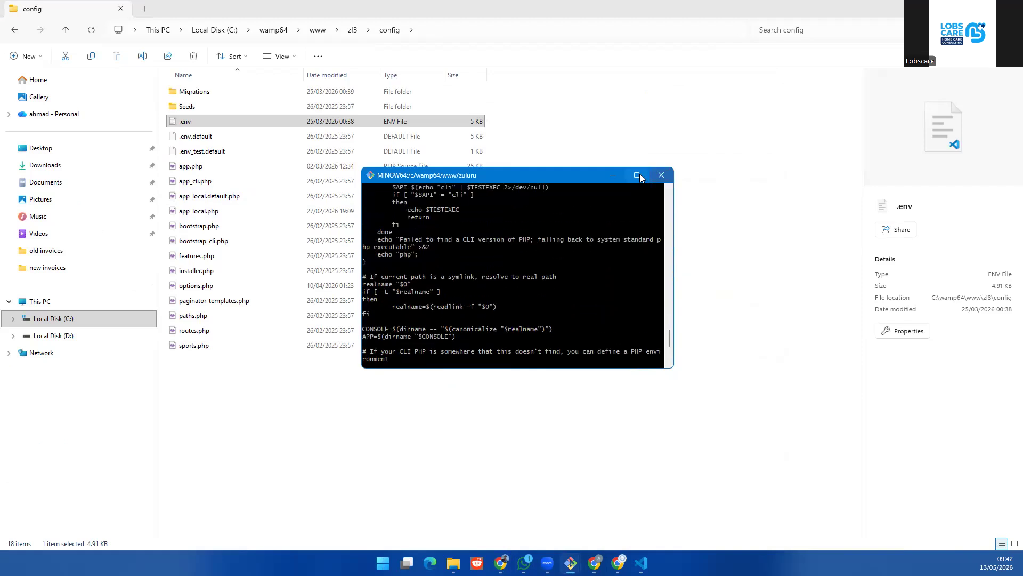
# Step: Select the output of the php bin/cake migrations migrate command in the Git Bash terminal and copy it
pyautogui.click(637, 175)
pyautogui.scroll(10, 567, 233)
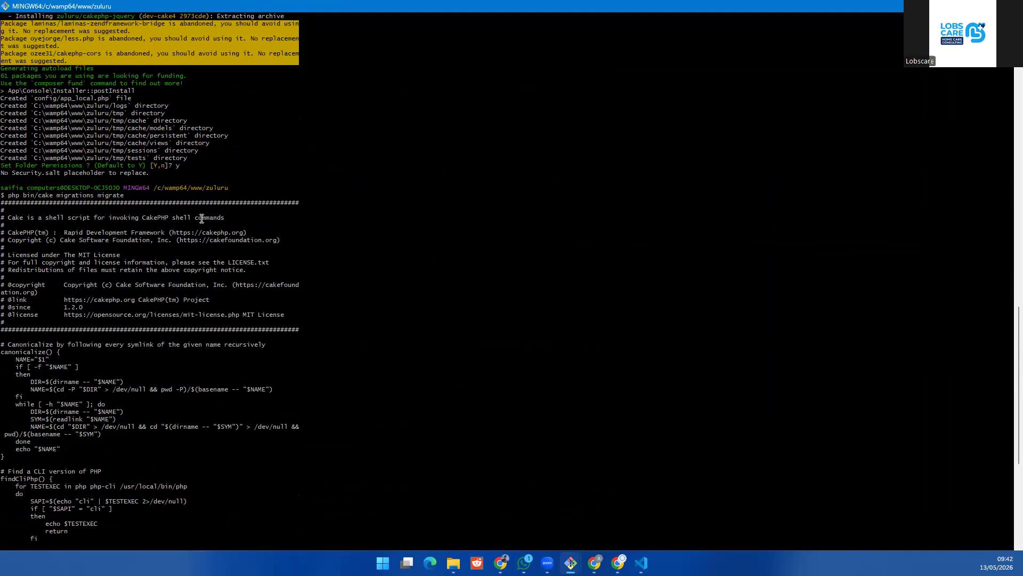
pyautogui.moveTo(6, 198); pyautogui.dragTo(84, 512)
pyautogui.rightClick(141, 242)
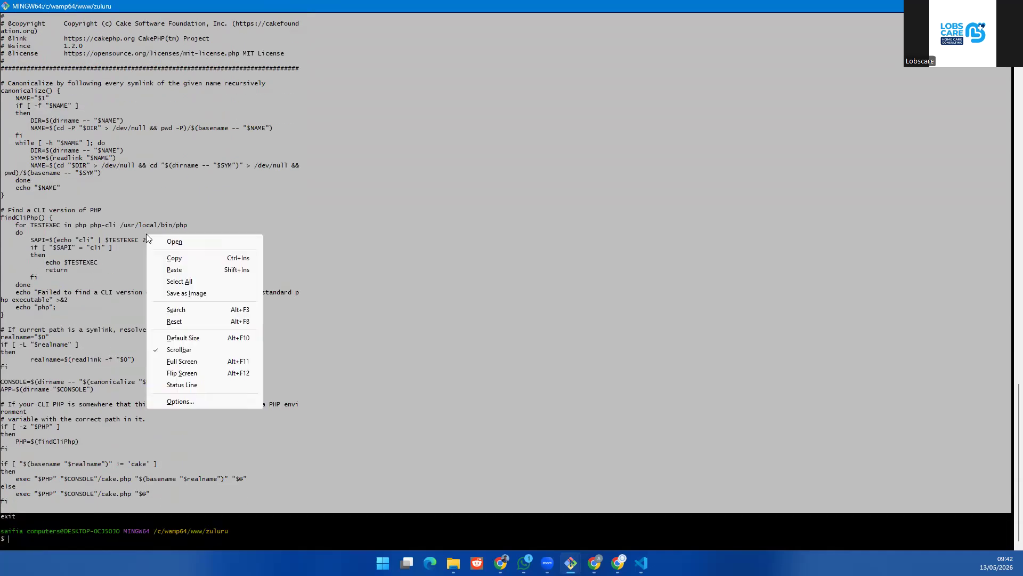
pyautogui.click(170, 256)
pyautogui.hotkey('alt', 'Tab')
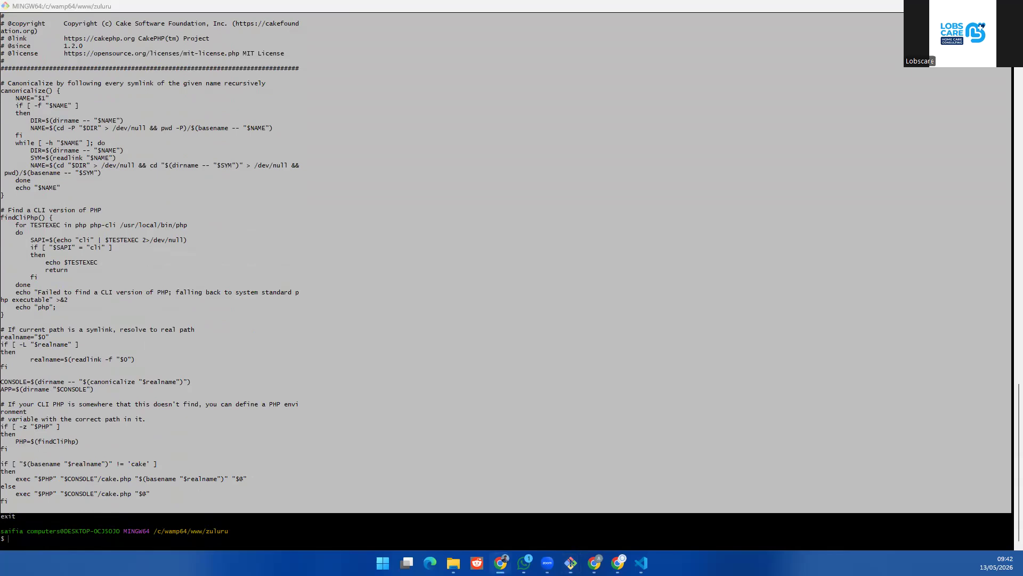
# Step: Run bin/cake migrations migrate in the zuluru folder of the Git Bash terminal
pyautogui.click(421, 195)
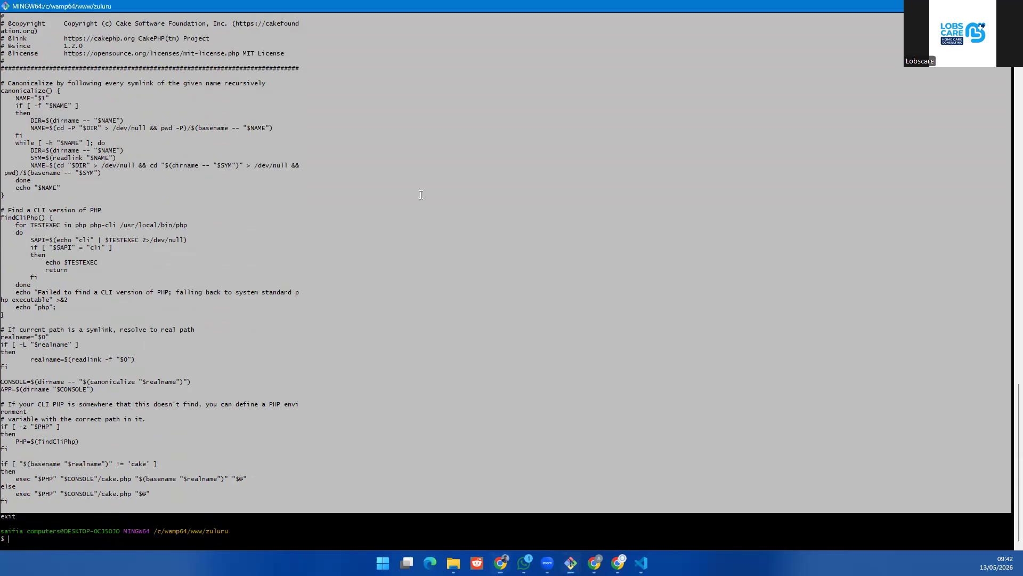
pyautogui.click(331, 231)
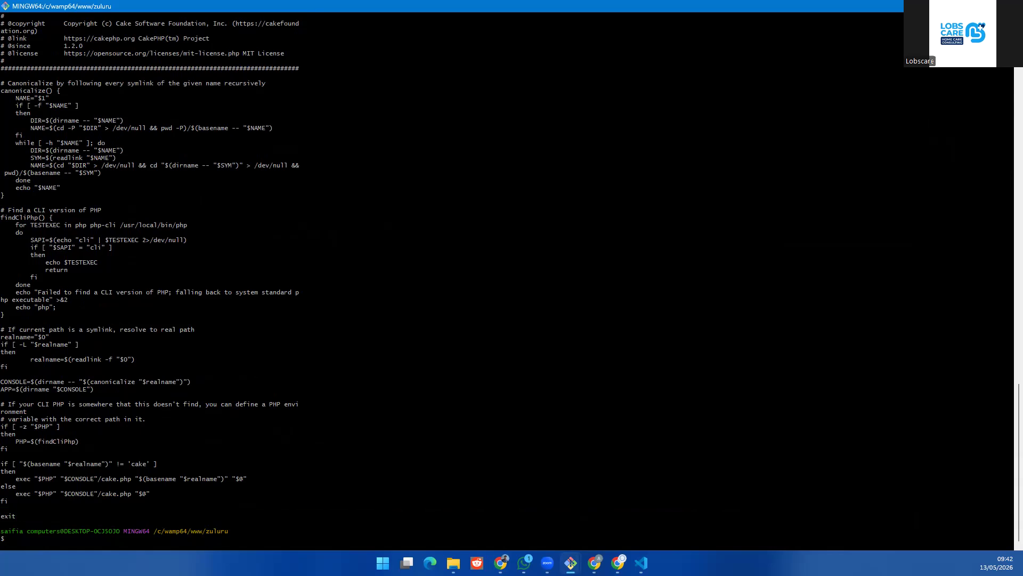
pyautogui.rightClick(469, 277)
pyautogui.click(508, 319)
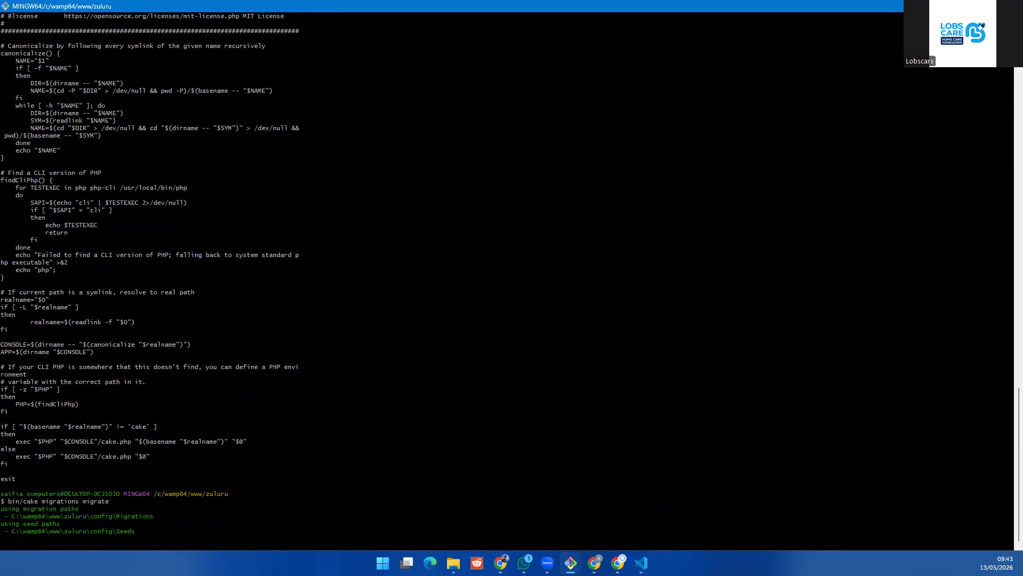
pyautogui.click(986, 6)
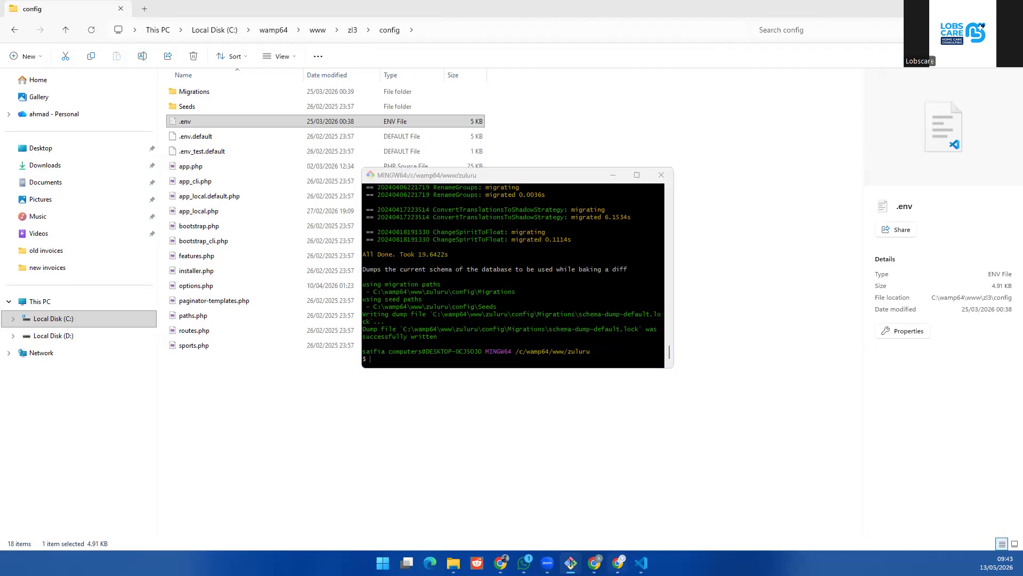
# Step: Switch to phpMyAdmin in Chrome, reload the structure page of the zulurudemo database and review its table list
pyautogui.click(618, 562)
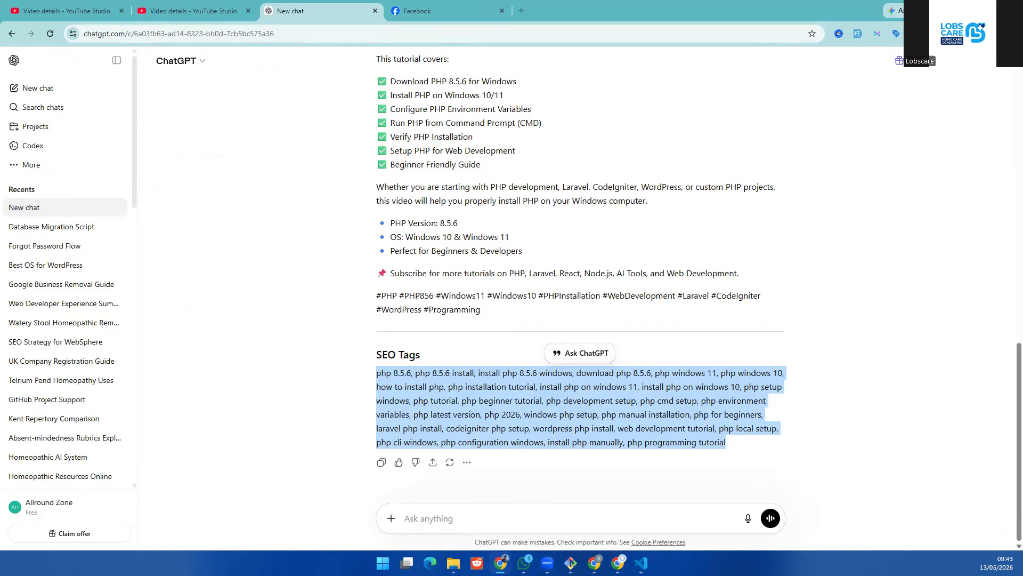
pyautogui.moveTo(84, 128); pyautogui.dragTo(695, 82)
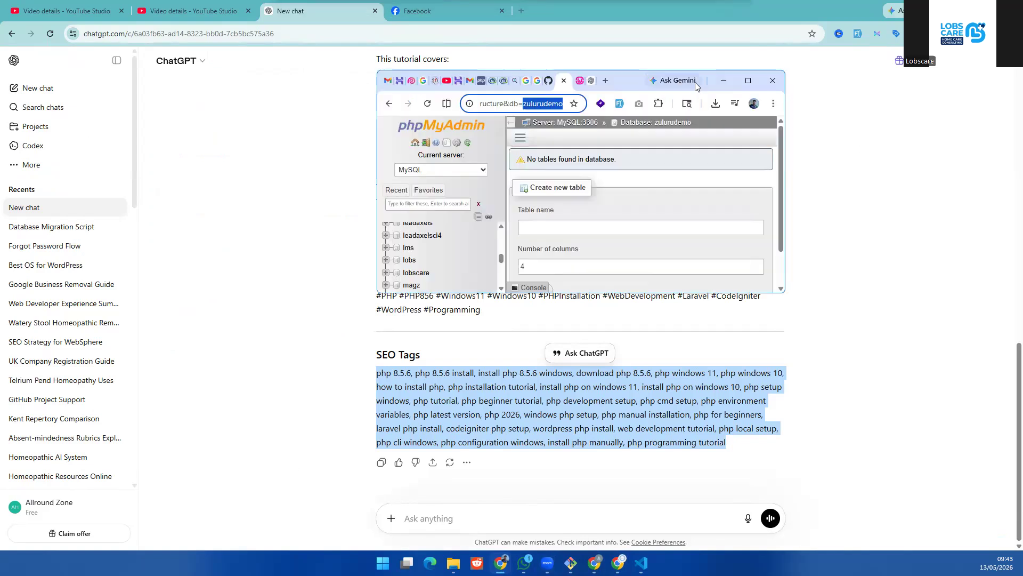
pyautogui.click(750, 81)
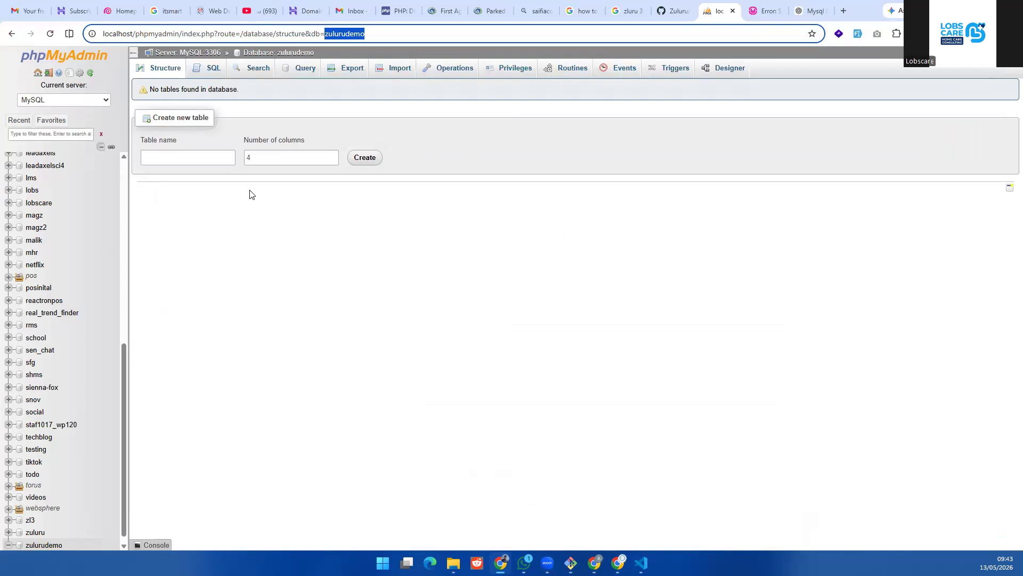
pyautogui.press('Return')
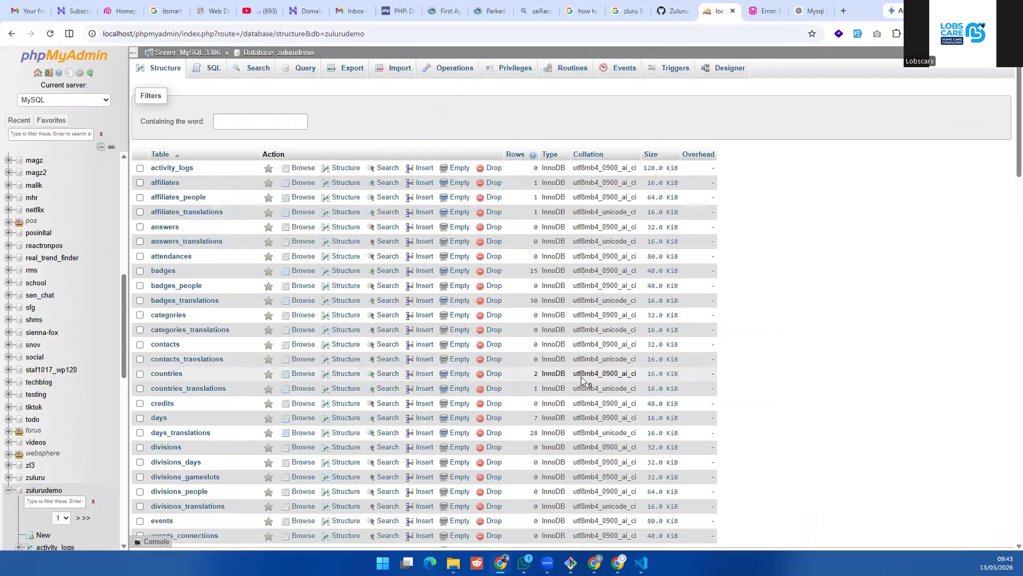
pyautogui.scroll(-15, 586, 376)
pyautogui.scroll(-10, 627, 378)
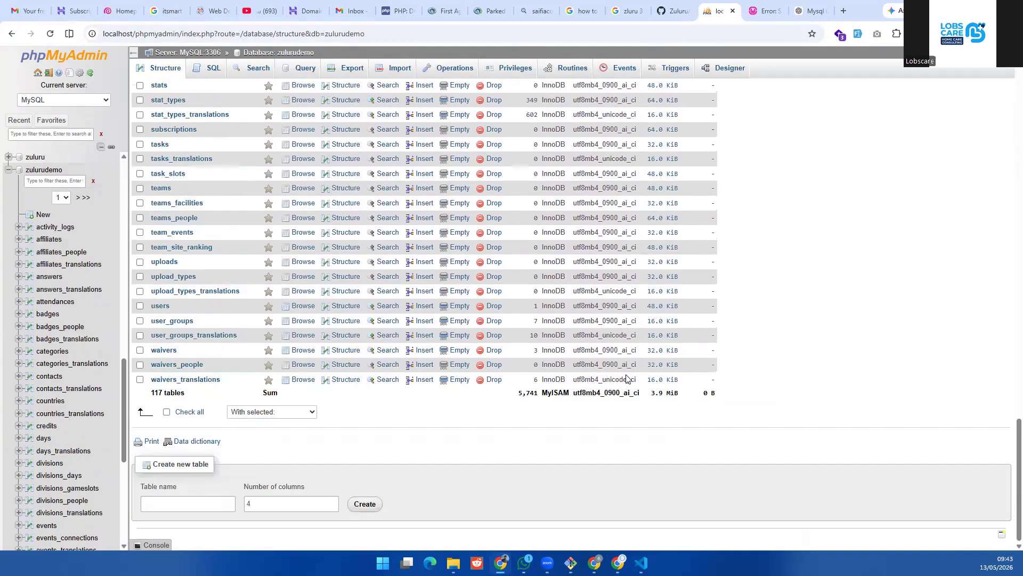
pyautogui.scroll(20, 627, 378)
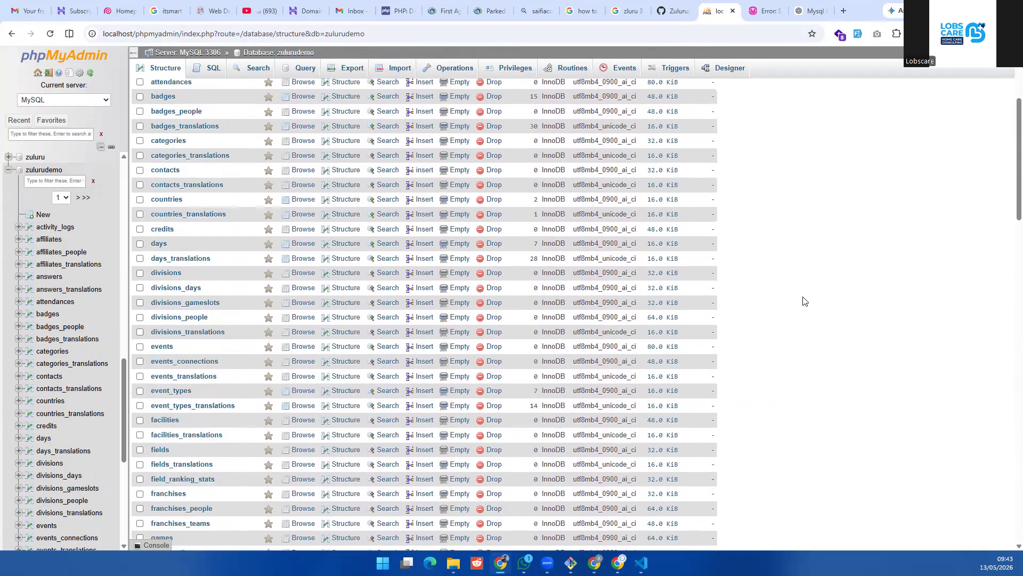
# Step: Switch to VS Code, set the DEBUG value in Zuluru's .env to flase and save the file
pyautogui.click(763, 11)
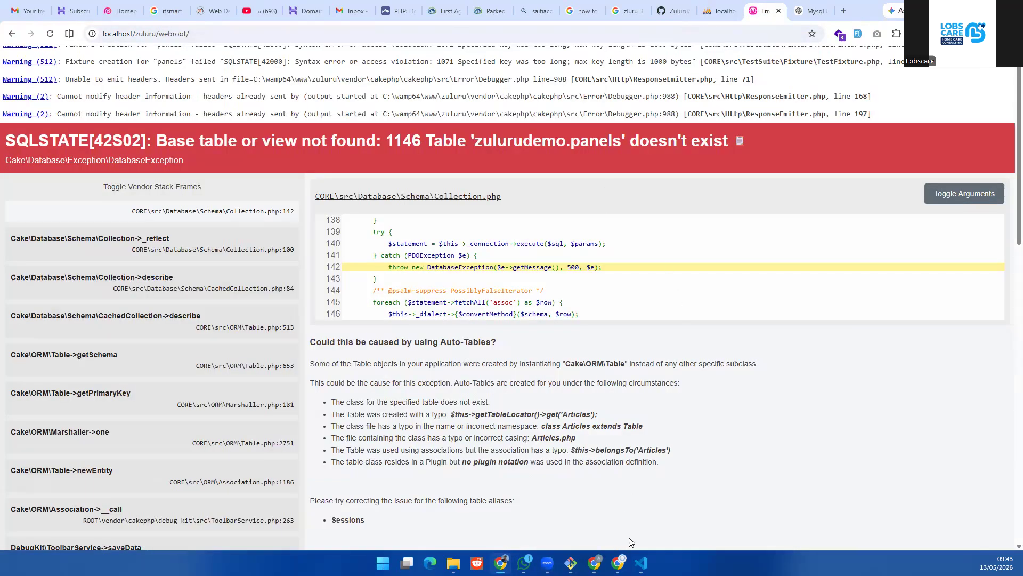
pyautogui.click(641, 562)
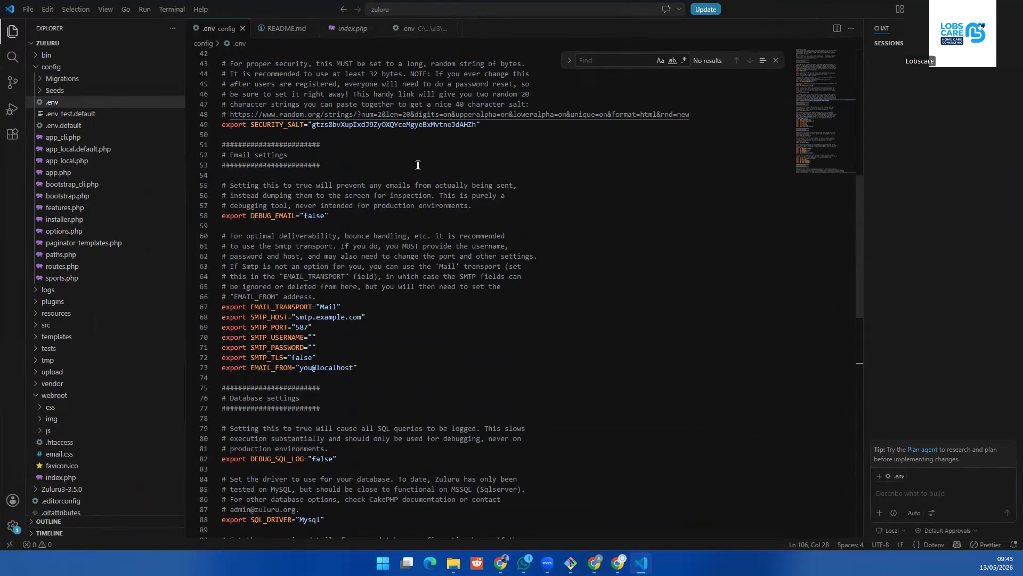
pyautogui.scroll(14, 417, 165)
pyautogui.doubleClick(287, 274)
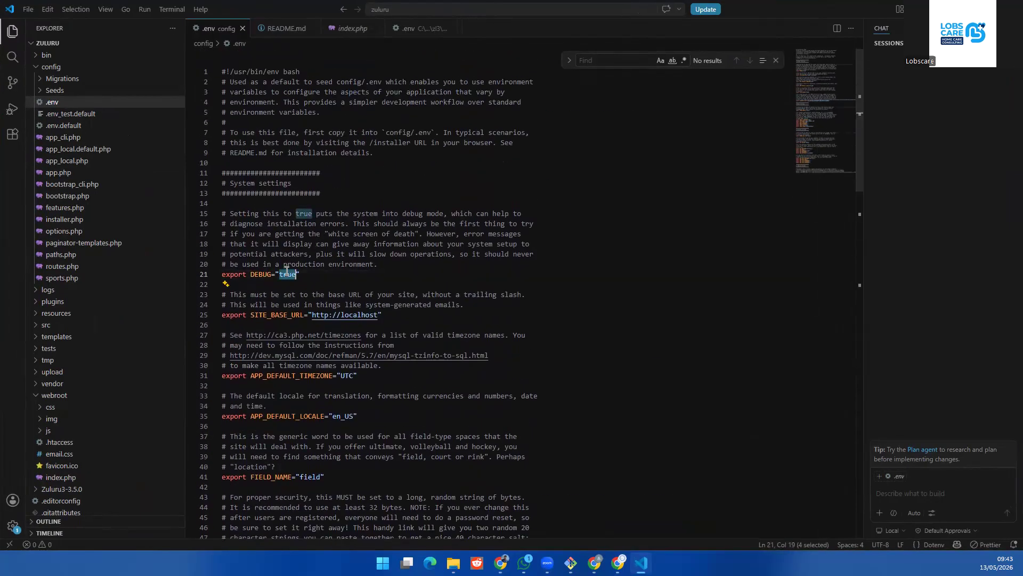
pyautogui.press('BackSpace')
pyautogui.write('false')
pyautogui.hotkey('ctrl', 's')
# Step: Switch to Chrome, reload the Zuluru page, and load localhost/zuluru/ without the webroot part of the address
pyautogui.hotkey('alt', 'Tab')
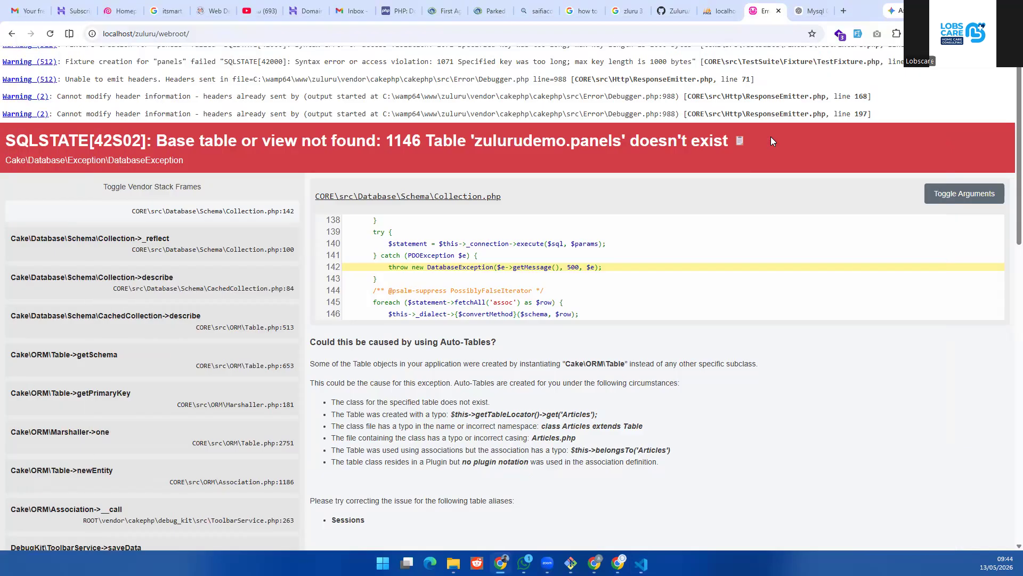
pyautogui.press('F5')
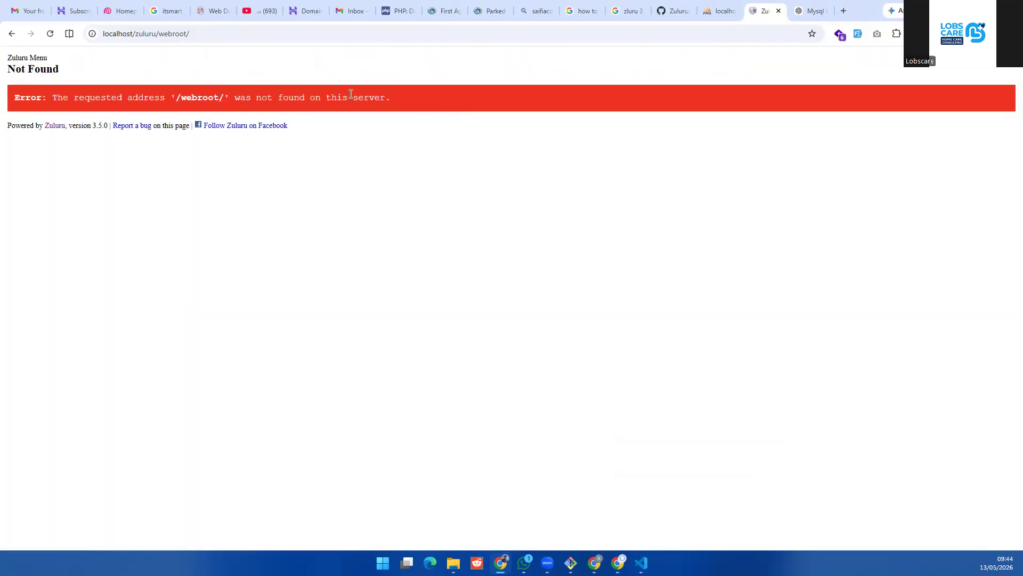
pyautogui.moveTo(167, 38); pyautogui.dragTo(255, 55)
pyautogui.press('BackSpace')
pyautogui.press('BackSpace')
pyautogui.press('BackSpace')
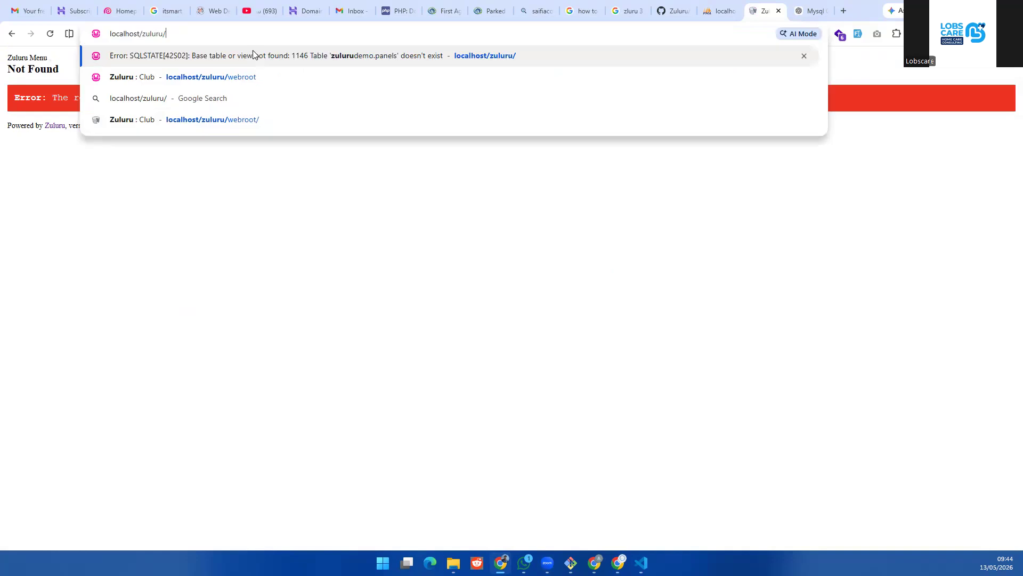
pyautogui.press('Return')
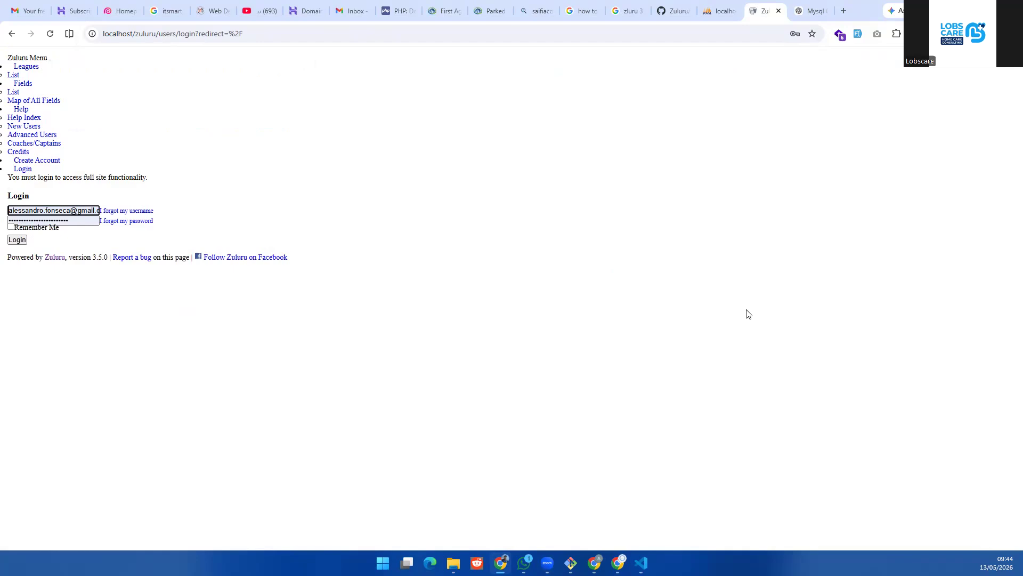
# Step: Shorten the login page's address to localhost/zuluru/users/ and load it
pyautogui.moveTo(203, 35); pyautogui.dragTo(386, 59)
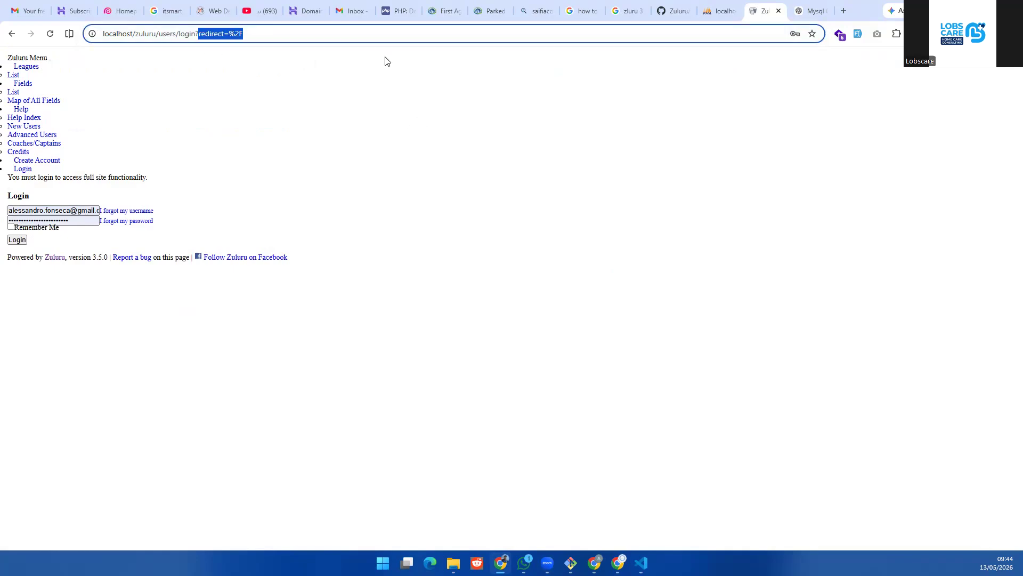
pyautogui.press('BackSpace')
pyautogui.press('BackSpace')
pyautogui.press('BackSpace')
pyautogui.press('BackSpace')
pyautogui.press('BackSpace')
pyautogui.press('BackSpace')
pyautogui.press('BackSpace')
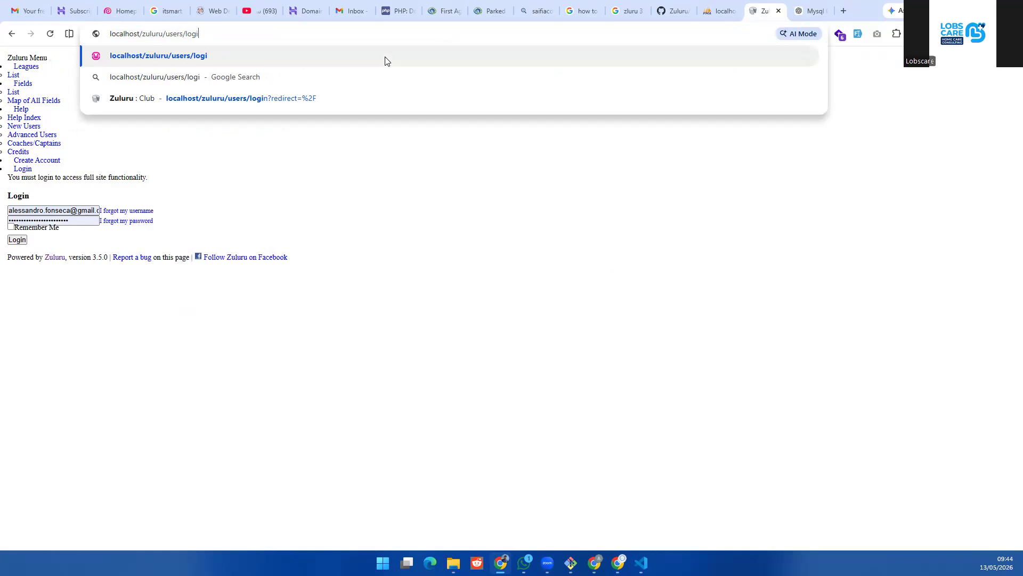
pyautogui.press('Return')
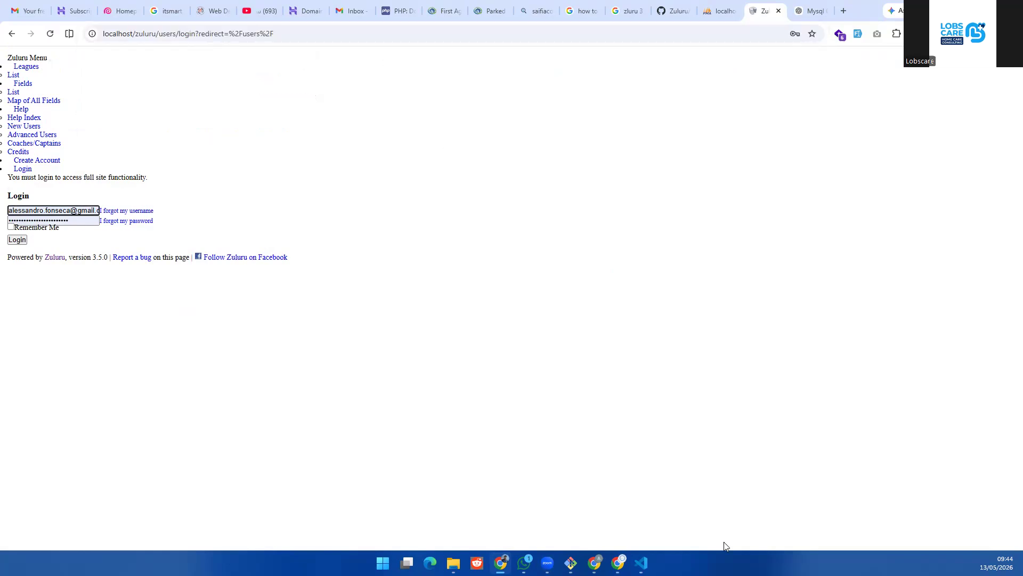
pyautogui.click(642, 562)
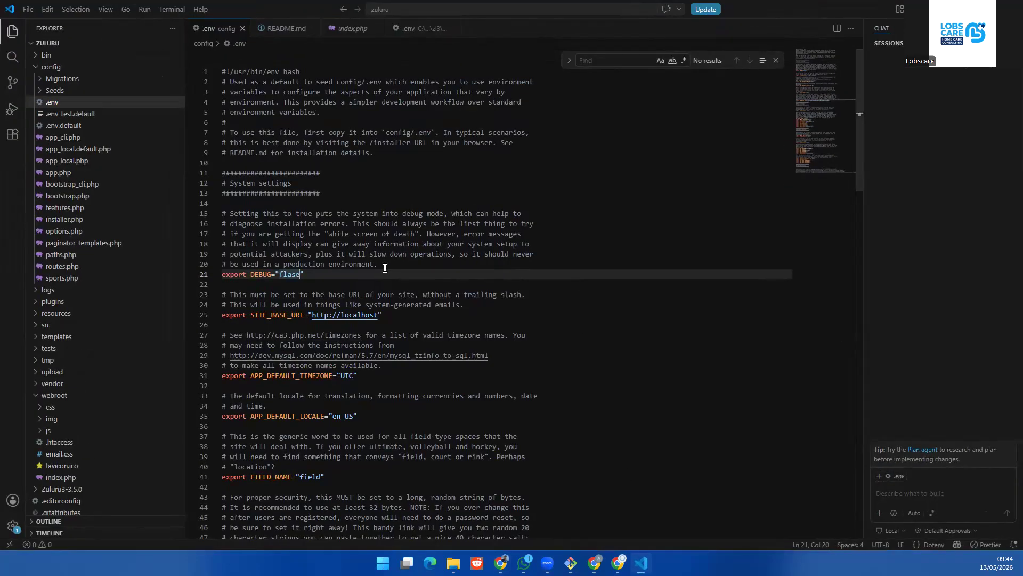
pyautogui.click(379, 314)
pyautogui.write('/')
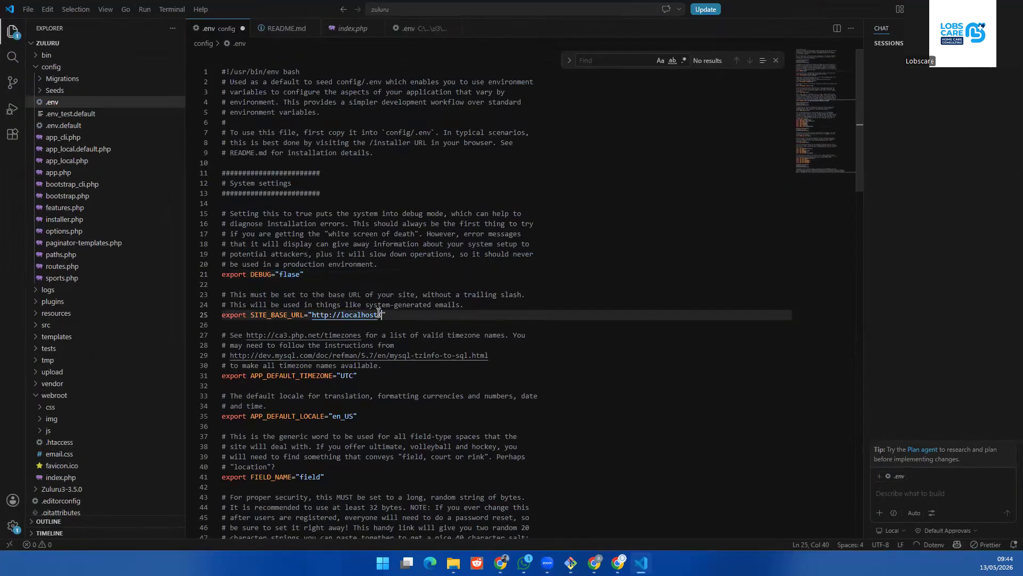
pyautogui.press('Tab')
pyautogui.hotkey('ctrl', 's')
# Step: Switch to Chrome, reload the Zuluru login page and view its page source to check the stylesheet links
pyautogui.hotkey('alt', 'Tab')
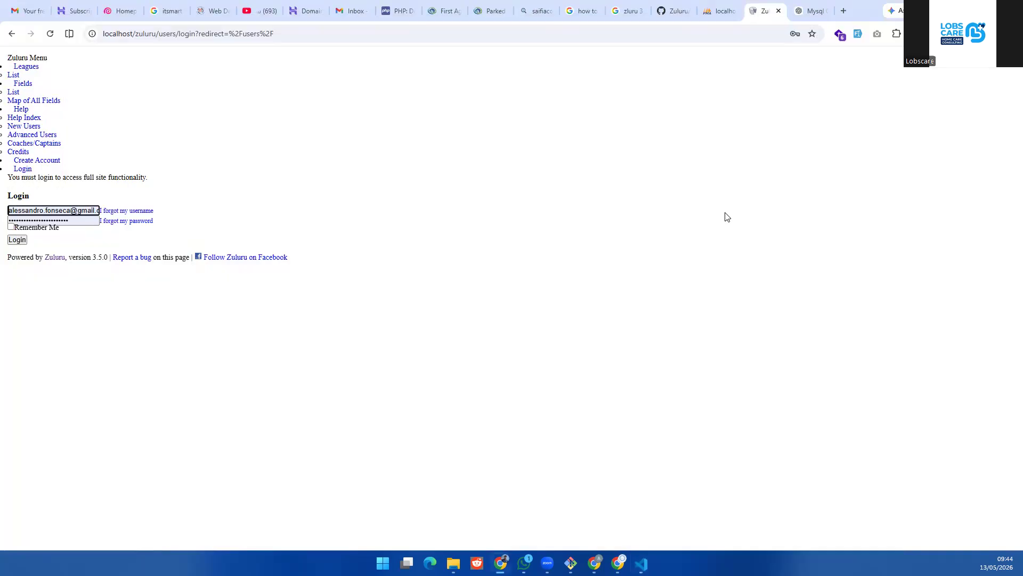
pyautogui.rightClick(695, 223)
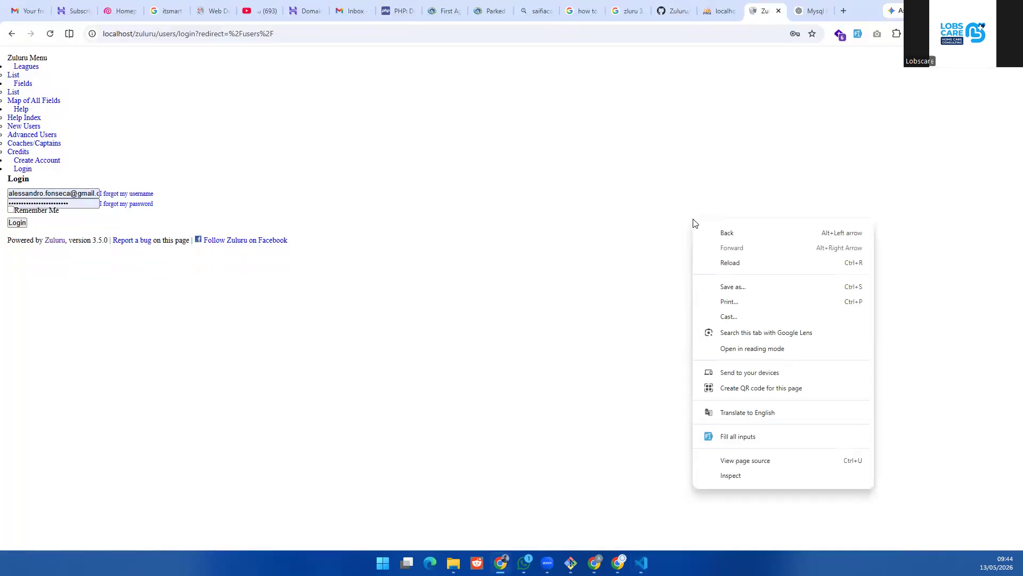
pyautogui.click(745, 459)
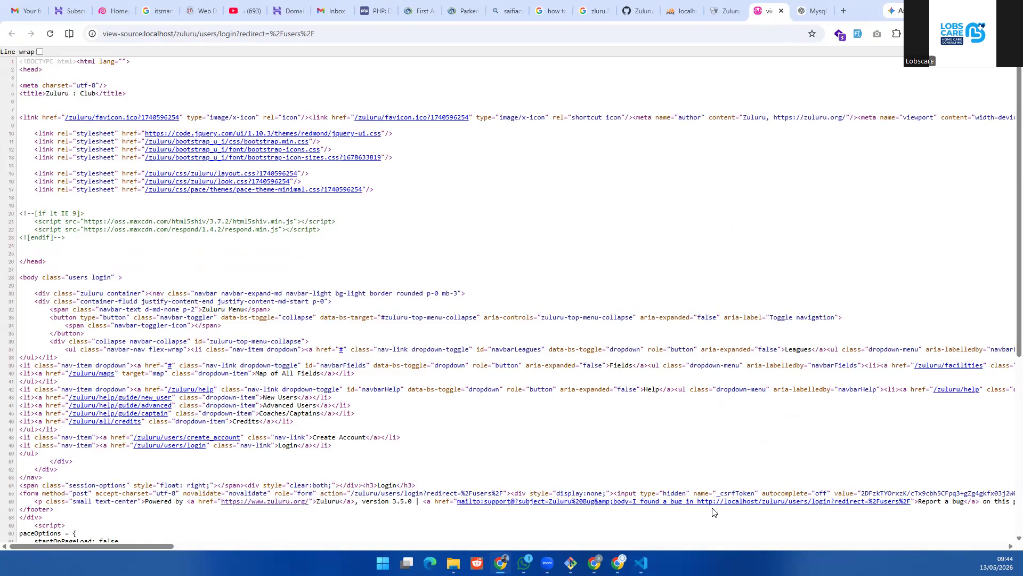
pyautogui.click(641, 562)
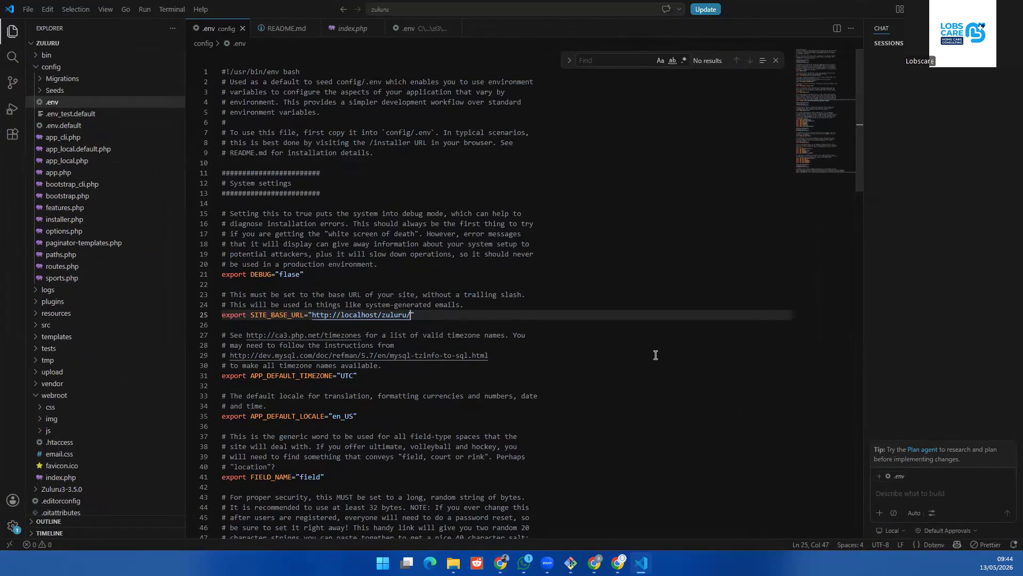
pyautogui.press('BackSpace')
pyautogui.press('BackSpace')
pyautogui.press('BackSpace')
pyautogui.press('BackSpace')
pyautogui.press('BackSpace')
pyautogui.press('BackSpace')
pyautogui.press('BackSpace')
# Step: Return to the Zuluru login page in Chrome and reload it
pyautogui.click(618, 563)
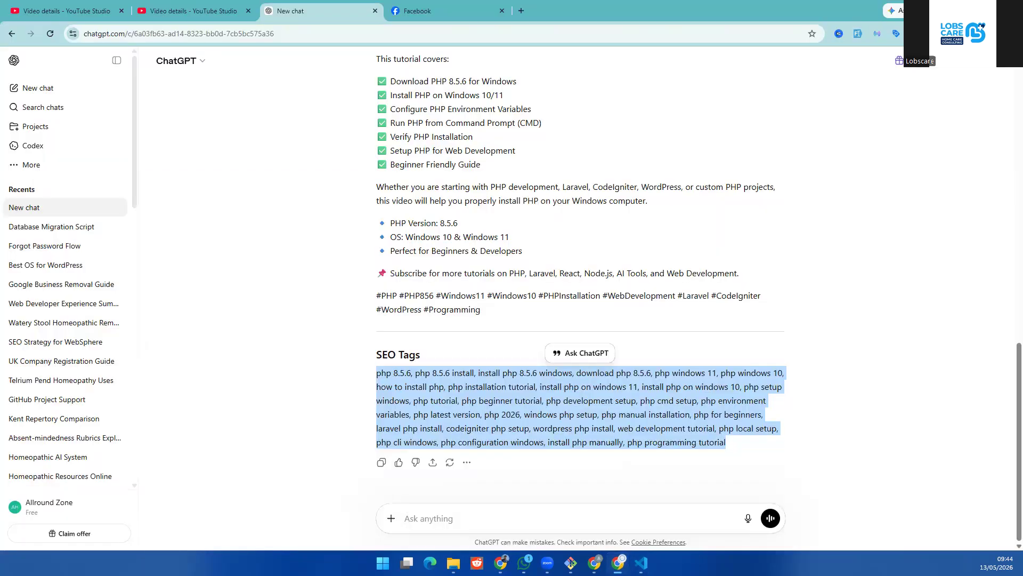
pyautogui.moveTo(523, 564)
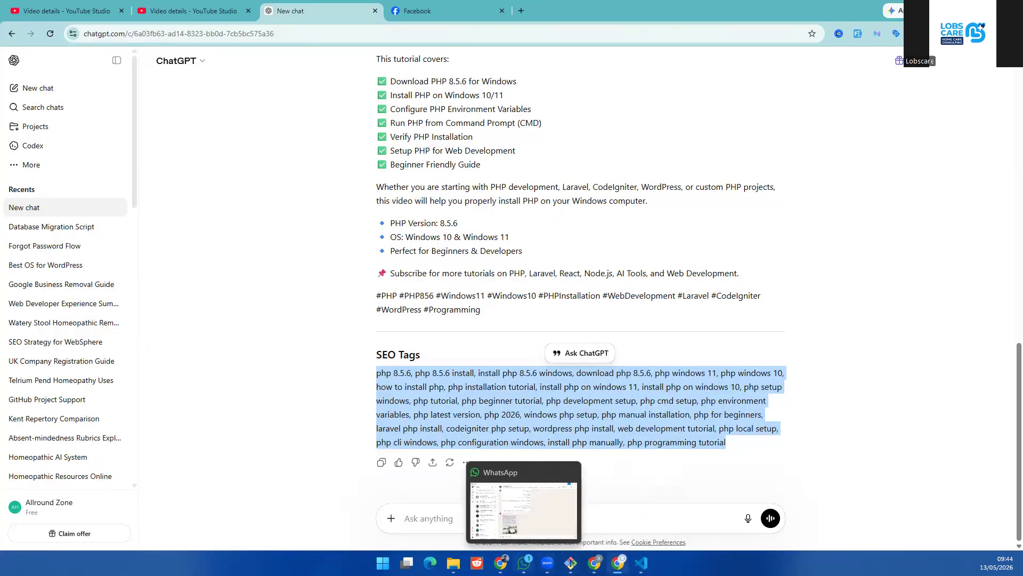
pyautogui.click(641, 563)
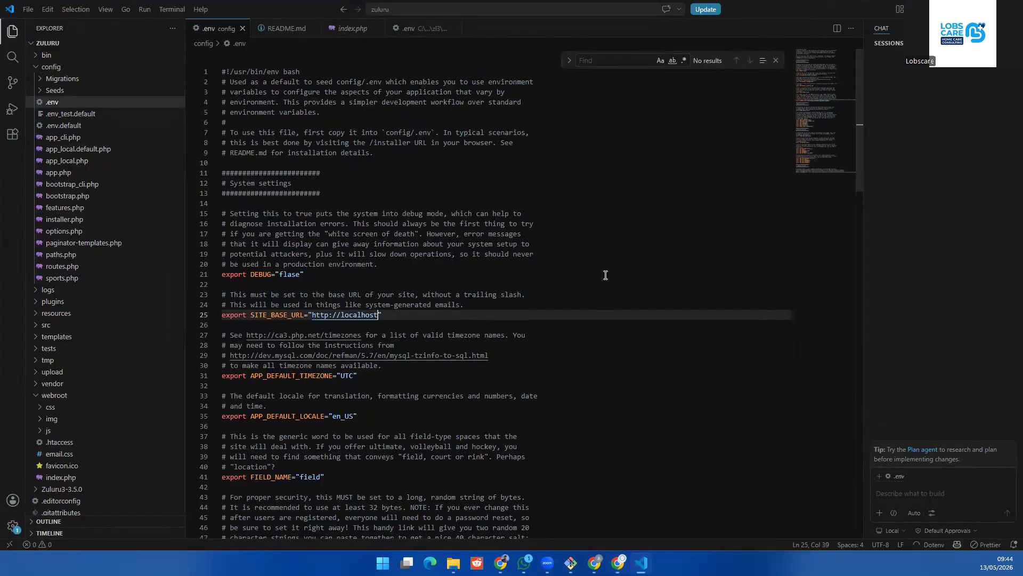
pyautogui.hotkey('alt', 'Tab')
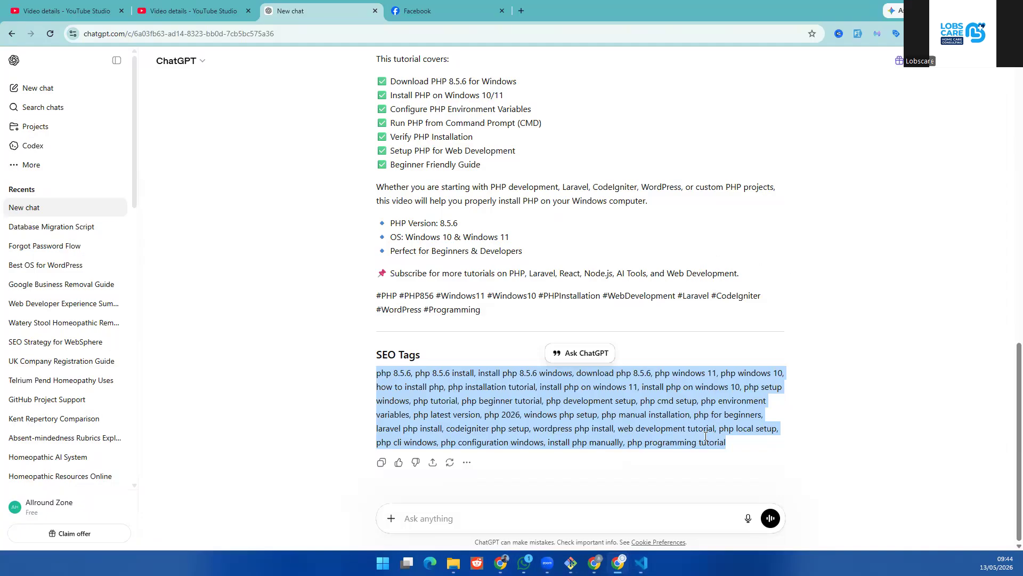
pyautogui.hotkey('alt', 'Tab')
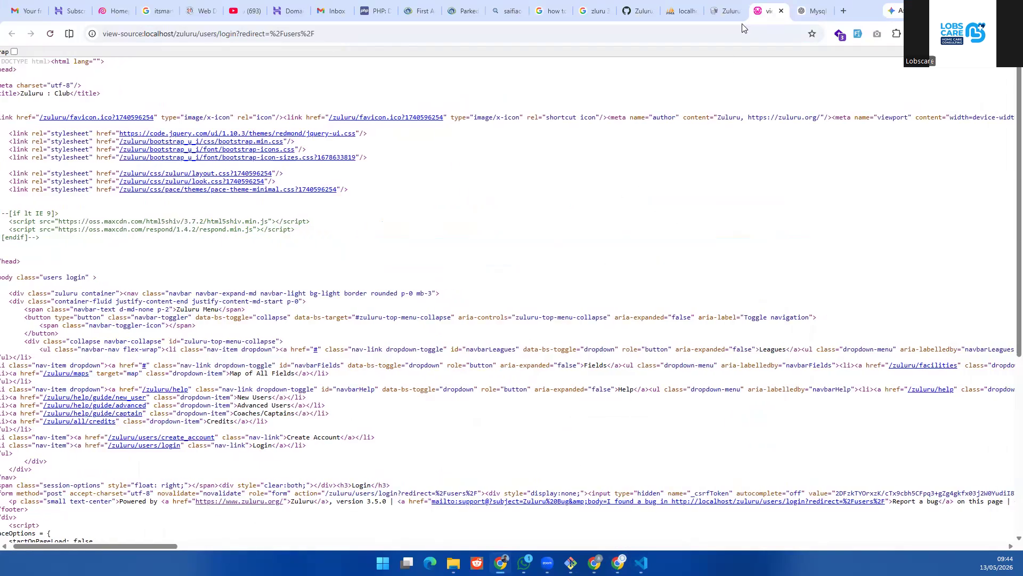
pyautogui.click(726, 11)
pyautogui.press('F5')
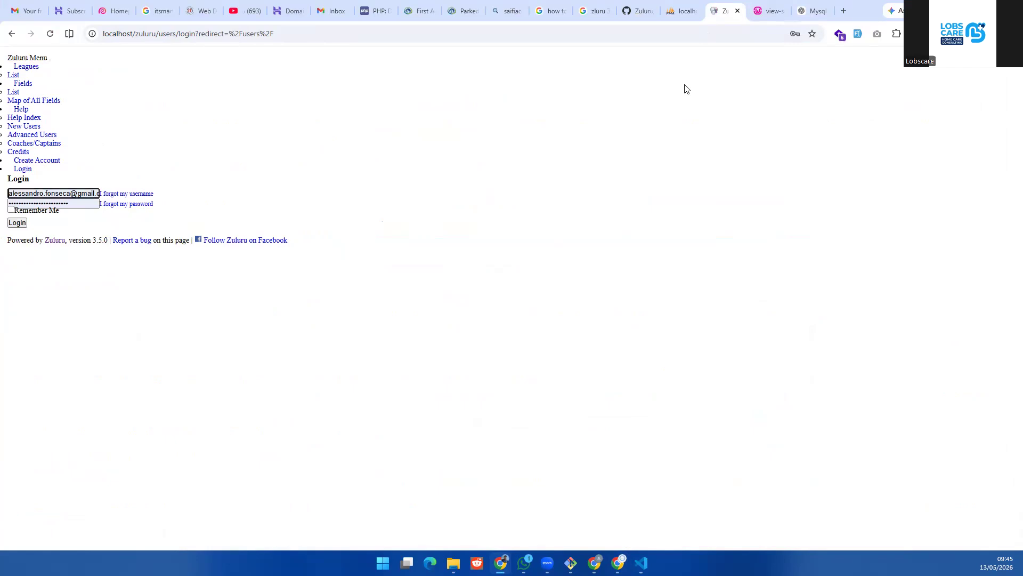
# Step: Strip the users/login path and redirect query from the page address and load the Zuluru site root
pyautogui.moveTo(204, 33); pyautogui.dragTo(280, 34)
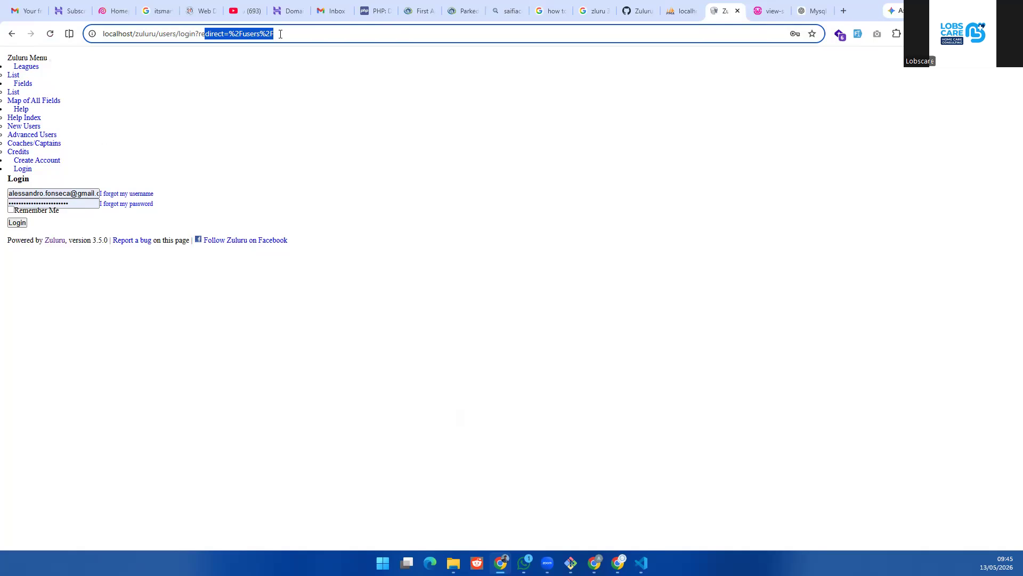
pyautogui.press('BackSpace')
pyautogui.press('BackSpace')
pyautogui.press('BackSpace')
pyautogui.press('BackSpace')
pyautogui.press('BackSpace')
pyautogui.press('BackSpace')
pyautogui.press('BackSpace')
pyautogui.press('BackSpace')
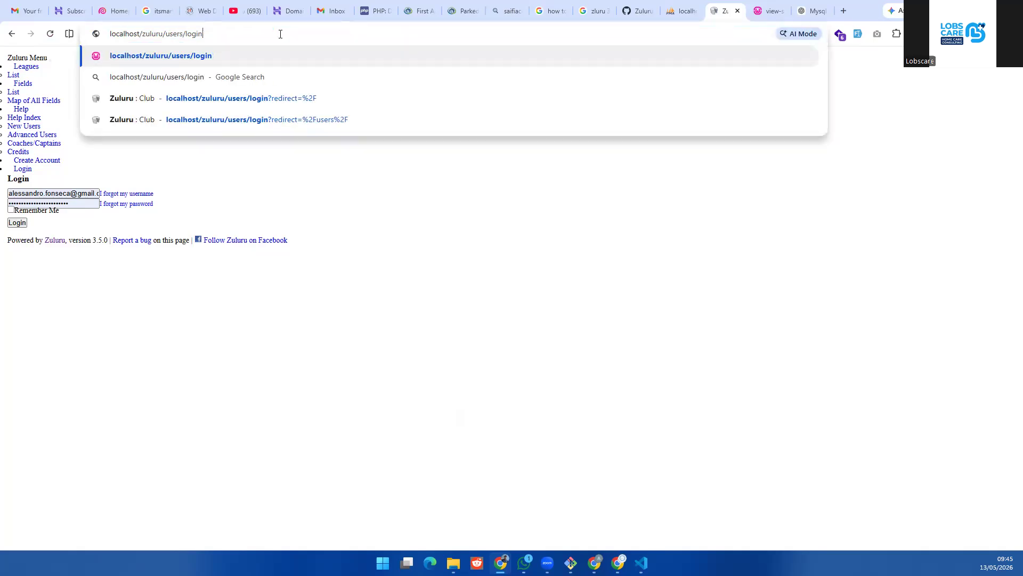
pyautogui.press('BackSpace')
pyautogui.press('BackSpace')
pyautogui.press('BackSpace')
pyautogui.press('BackSpace')
pyautogui.press('BackSpace')
pyautogui.press('BackSpace')
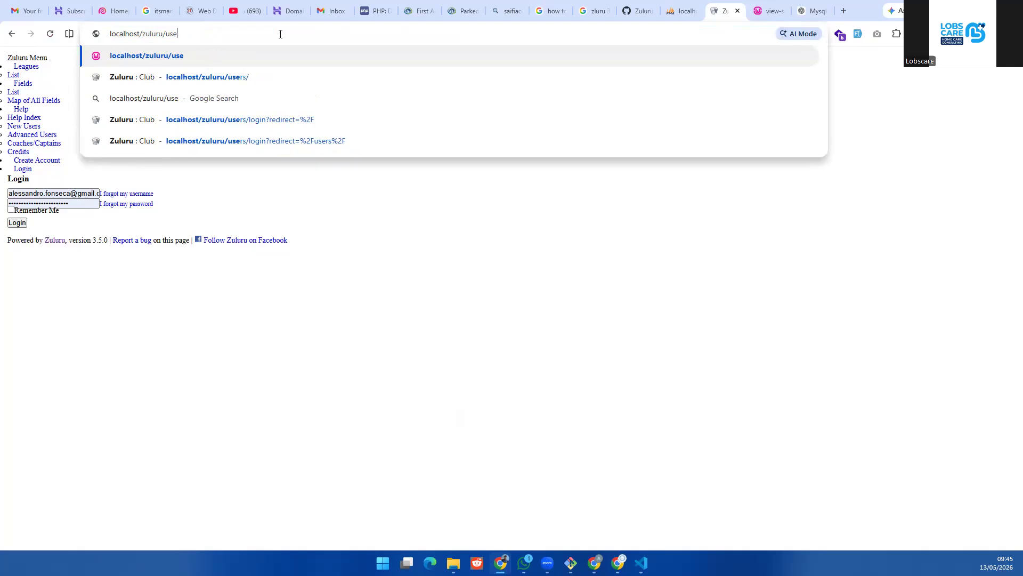
pyautogui.press('Return')
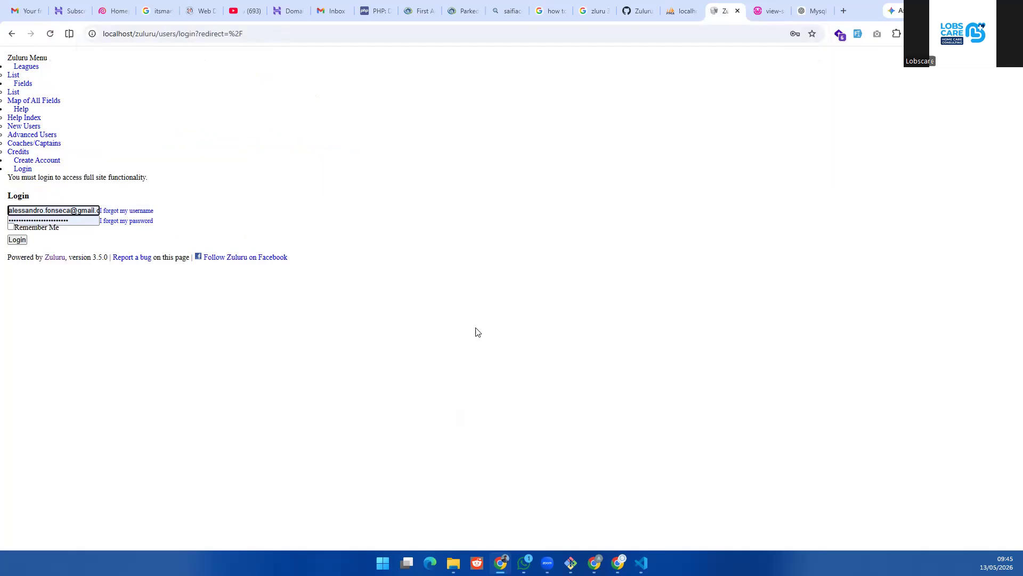
# Step: Switch to VS Code, clear the SITE_BASE_URL value in .env, save it, and reload the Zuluru login page in Chrome
pyautogui.click(641, 563)
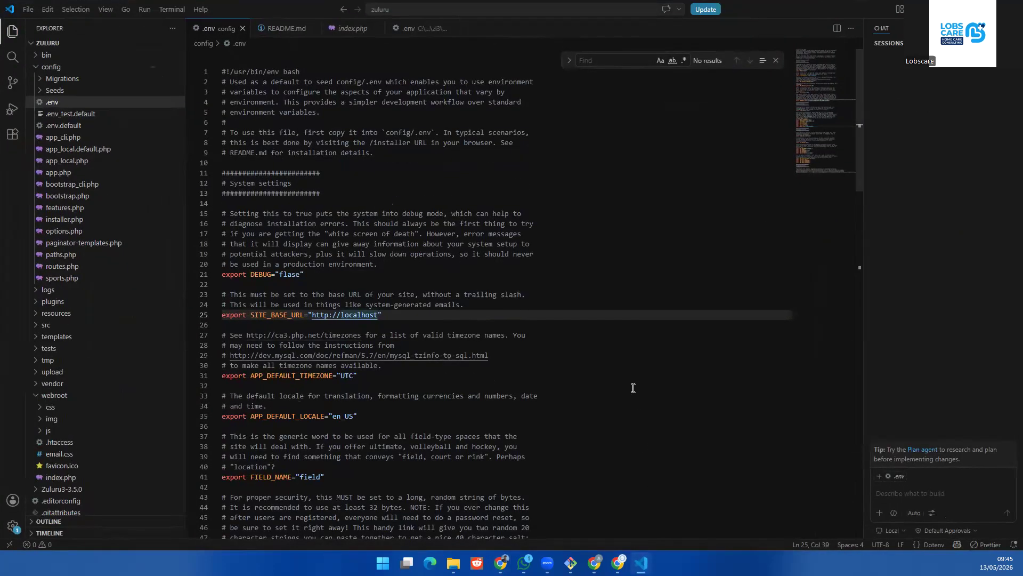
pyautogui.press('BackSpace')
pyautogui.press('BackSpace')
pyautogui.press('BackSpace')
pyautogui.press('BackSpace')
pyautogui.press('BackSpace')
pyautogui.press('BackSpace')
pyautogui.press('BackSpace')
pyautogui.press('BackSpace')
pyautogui.press('BackSpace')
pyautogui.press('BackSpace')
pyautogui.press('BackSpace')
pyautogui.press('BackSpace')
pyautogui.press('BackSpace')
pyautogui.press('BackSpace')
pyautogui.press('BackSpace')
pyautogui.press('BackSpace')
pyautogui.press('BackSpace')
pyautogui.hotkey('ctrl', 's')
pyautogui.press('Tab')
pyautogui.press('BackSpace')
pyautogui.press('BackSpace')
pyautogui.press('BackSpace')
pyautogui.press('BackSpace')
pyautogui.press('BackSpace')
pyautogui.press('BackSpace')
pyautogui.press('BackSpace')
pyautogui.press('BackSpace')
pyautogui.press('BackSpace')
pyautogui.press('BackSpace')
pyautogui.press('BackSpace')
pyautogui.press('BackSpace')
pyautogui.press('BackSpace')
pyautogui.press('BackSpace')
pyautogui.press('BackSpace')
pyautogui.press('BackSpace')
pyautogui.hotkey('ctrl', 's')
pyautogui.click(676, 273)
pyautogui.hotkey('alt', 'Tab')
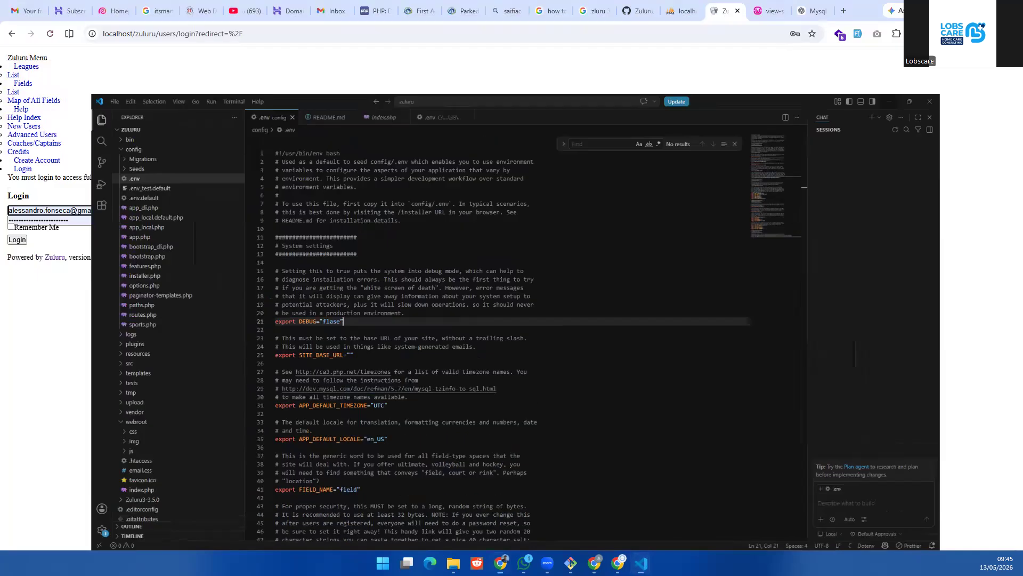
pyautogui.press('F5')
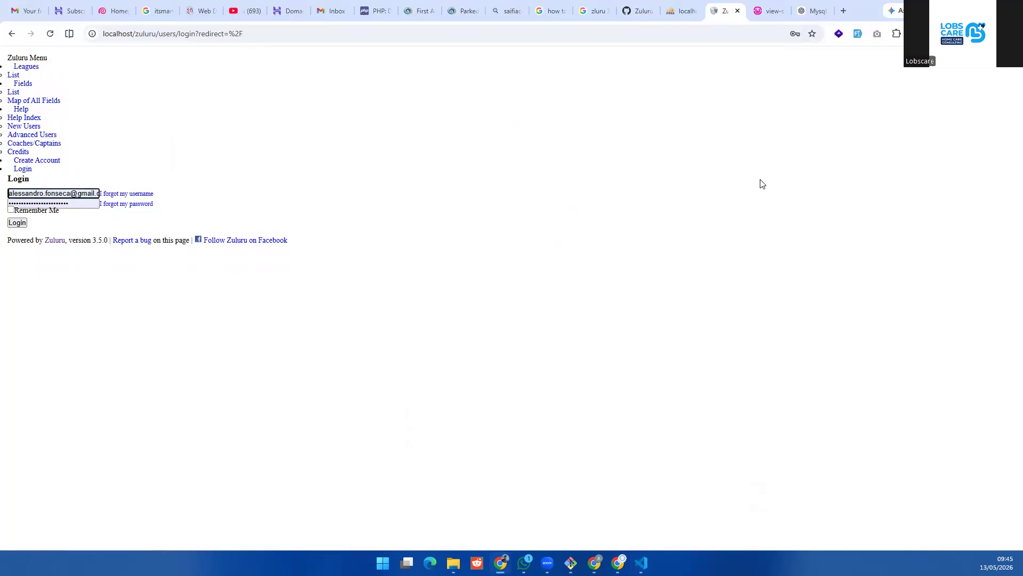
# Step: Switch to VS Code and open config/app.php to examine its system settings
pyautogui.hotkey('alt', 'Tab')
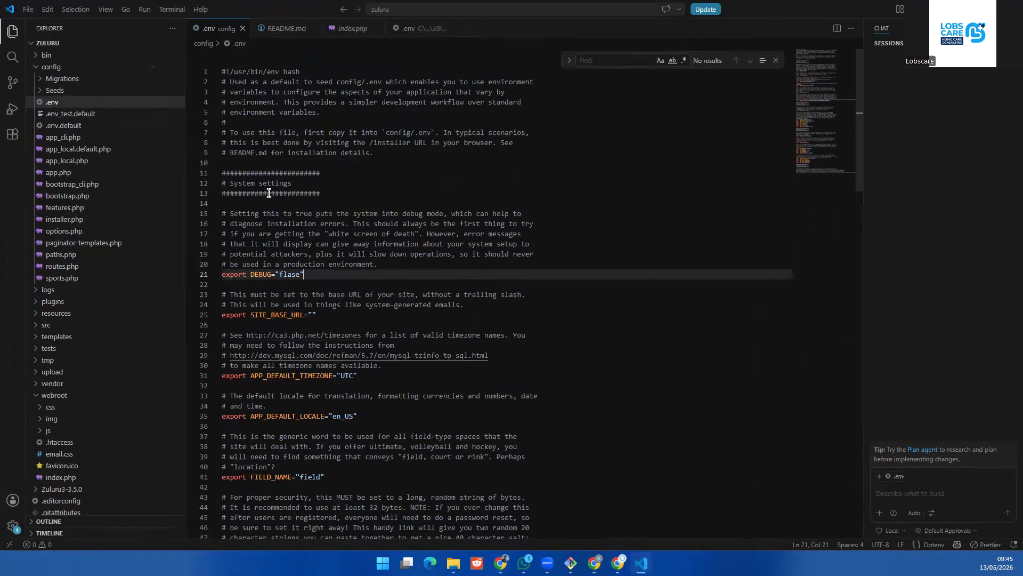
pyautogui.click(83, 171)
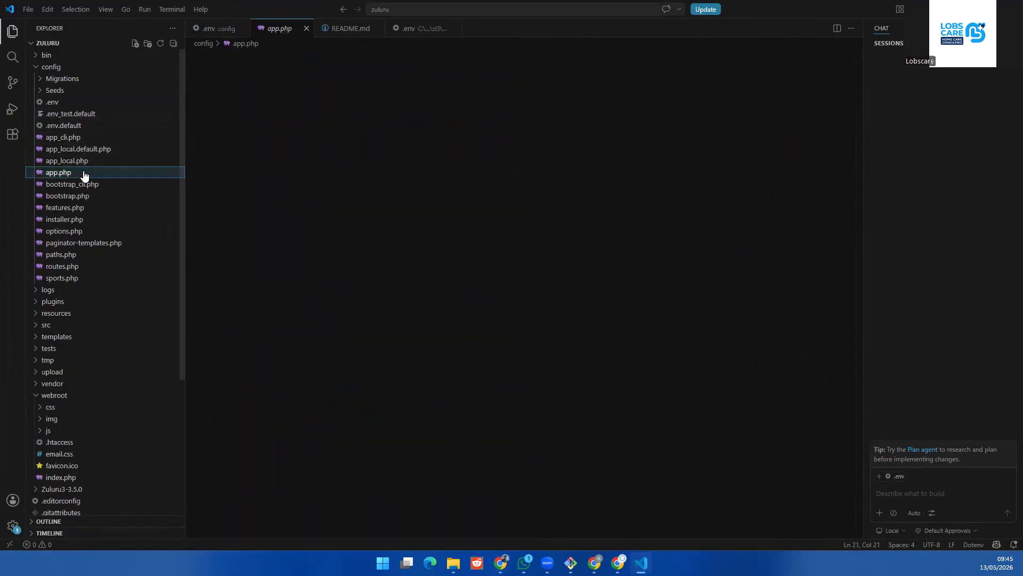
pyautogui.click(651, 283)
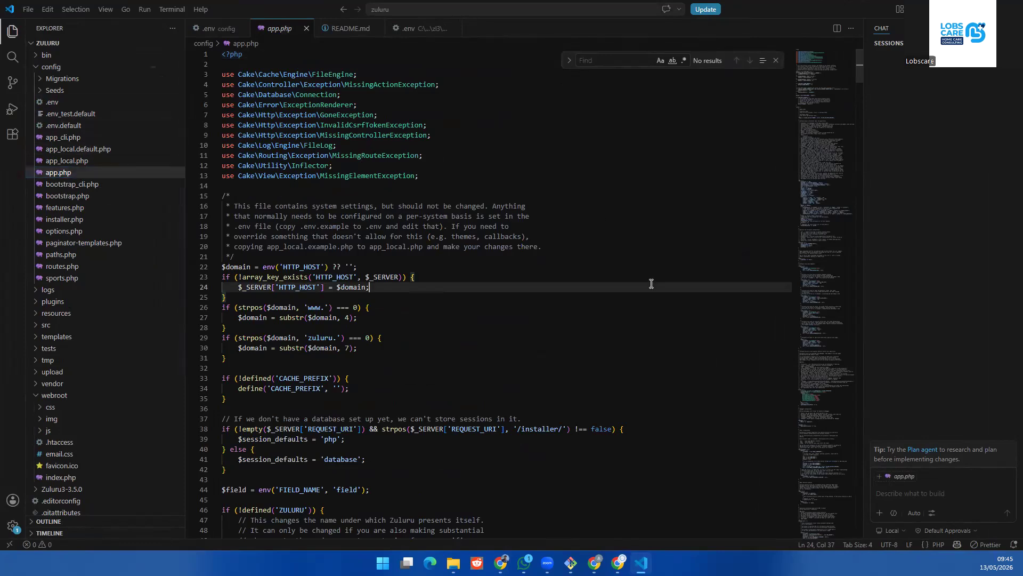
pyautogui.scroll(-2, 651, 284)
pyautogui.scroll(3, 651, 283)
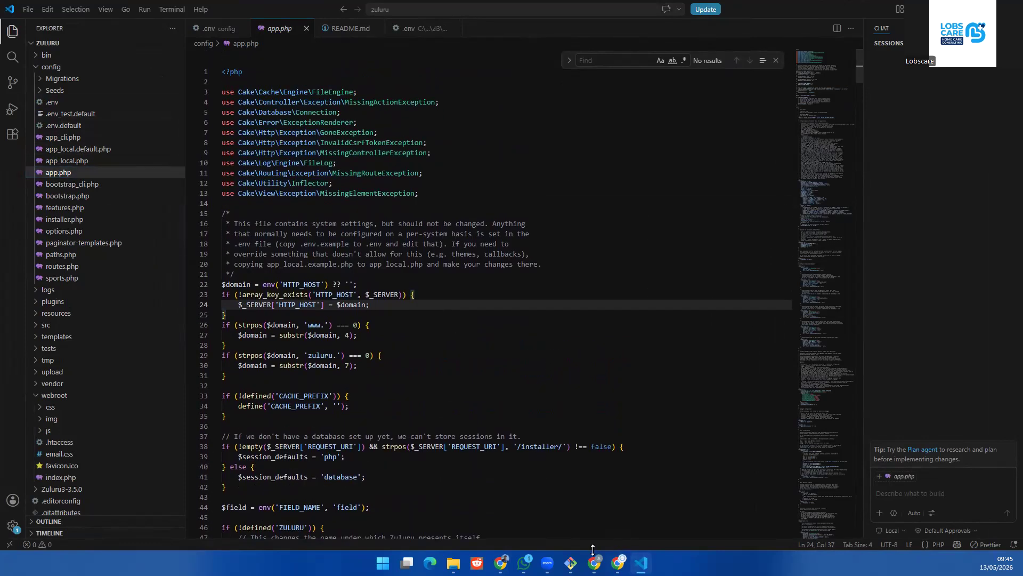
pyautogui.click(429, 30)
pyautogui.click(641, 276)
pyautogui.scroll(3, 641, 277)
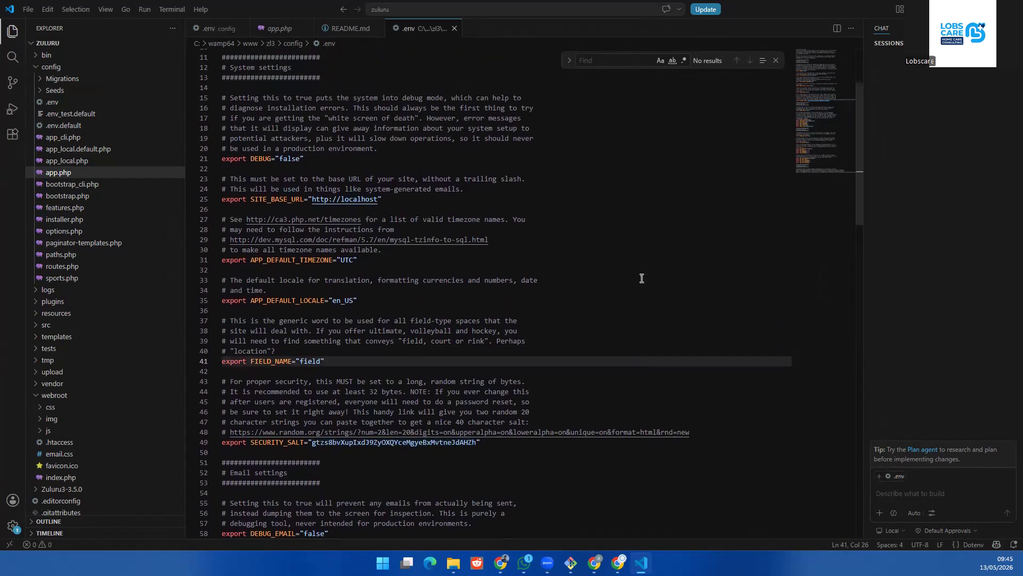
pyautogui.scroll(3, 641, 278)
pyautogui.moveTo(378, 314); pyautogui.dragTo(312, 315)
pyautogui.hotkey('ctrl', 'c')
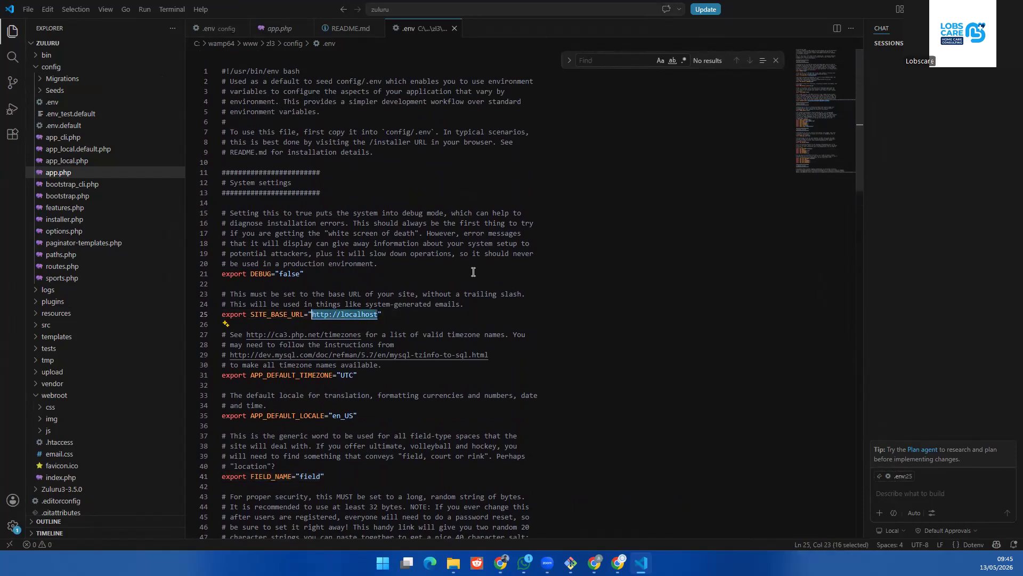
pyautogui.click(237, 30)
pyautogui.click(342, 320)
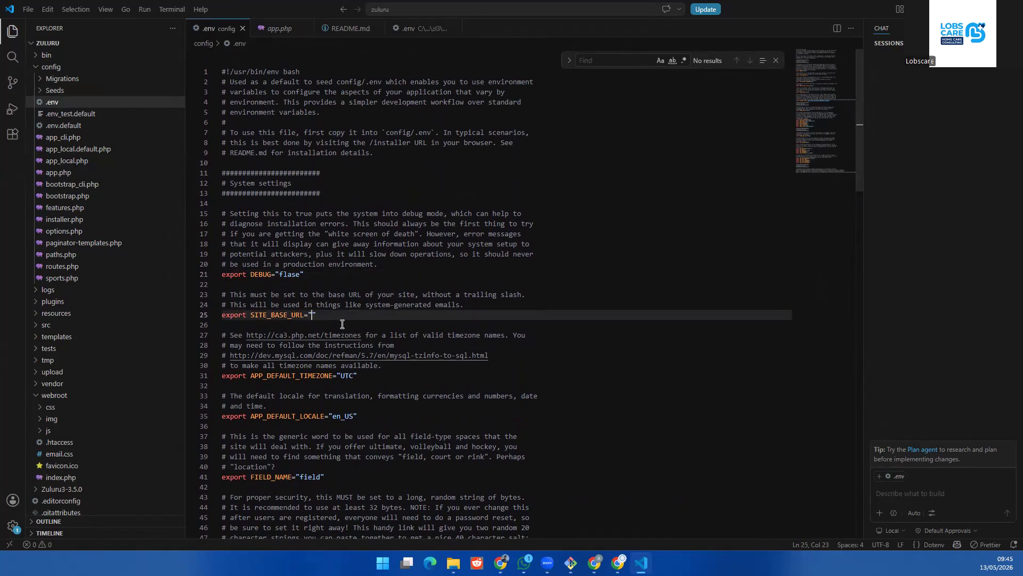
pyautogui.hotkey('ctrl', 'v')
pyautogui.click(497, 296)
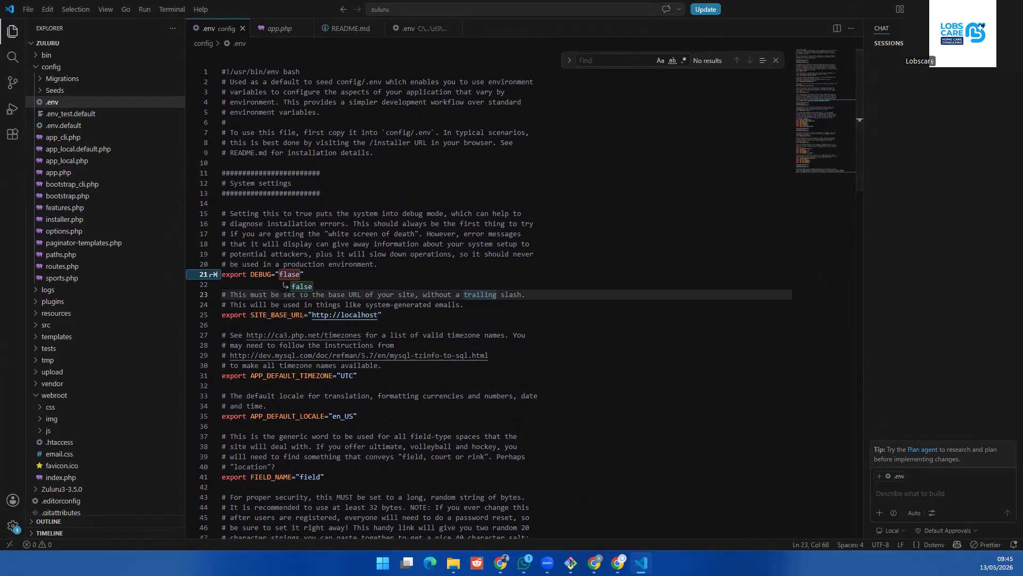
# Step: Switch to Chrome, reload the Zuluru login page and open its page source
pyautogui.hotkey('alt', 'Tab')
pyautogui.press('F5')
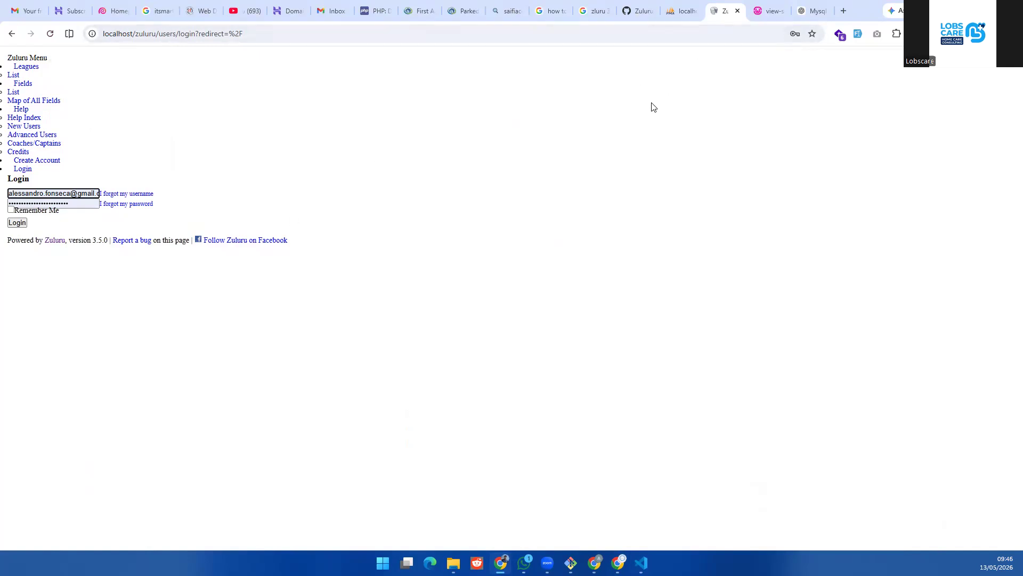
pyautogui.rightClick(548, 201)
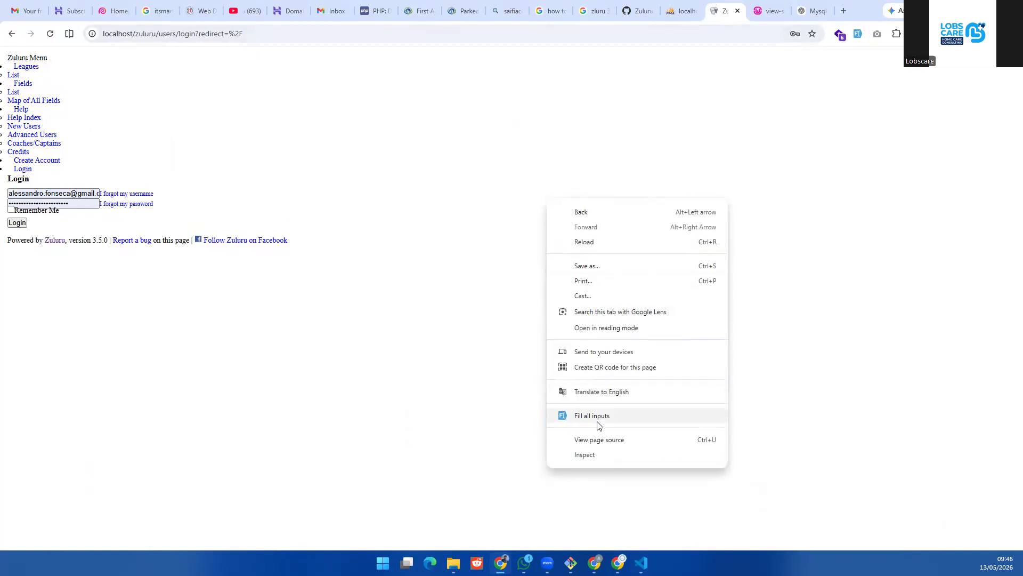
pyautogui.click(599, 440)
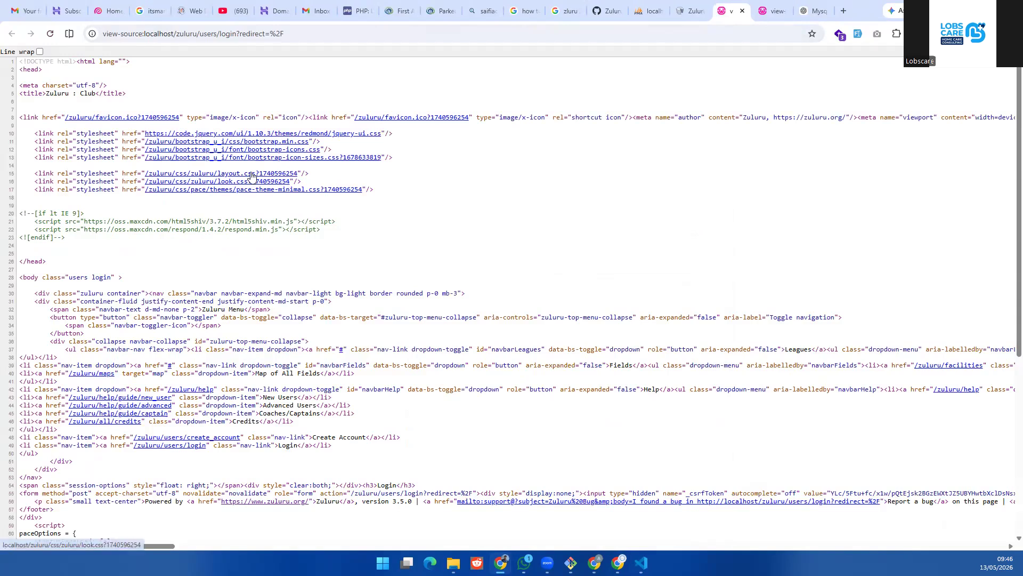
# Step: Open the linked layout.css, pace-theme-minimal.css and bootstrap-icons.css from the page source to check that each stylesheet loads
pyautogui.click(251, 173)
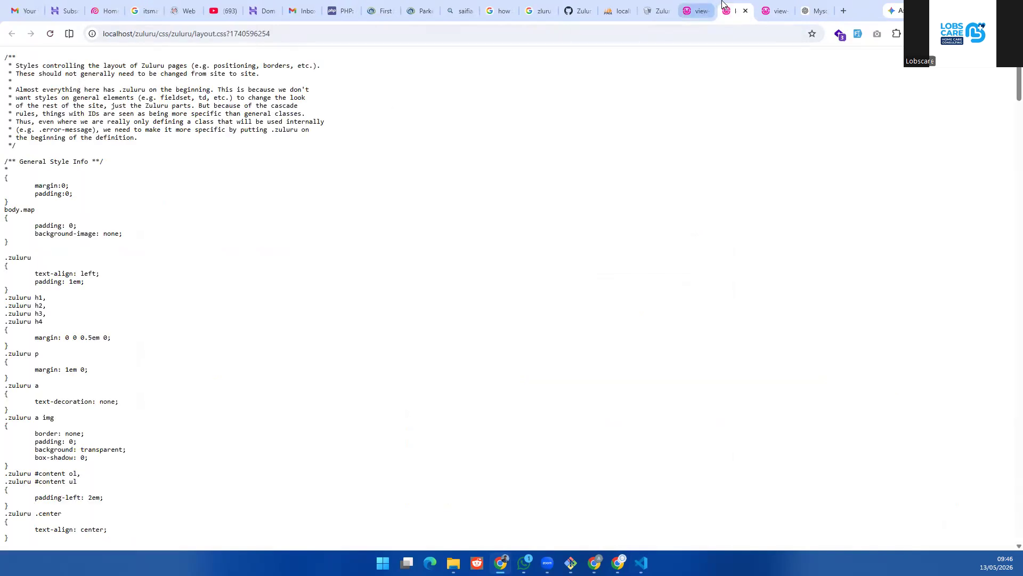
pyautogui.click(699, 10)
pyautogui.click(311, 190)
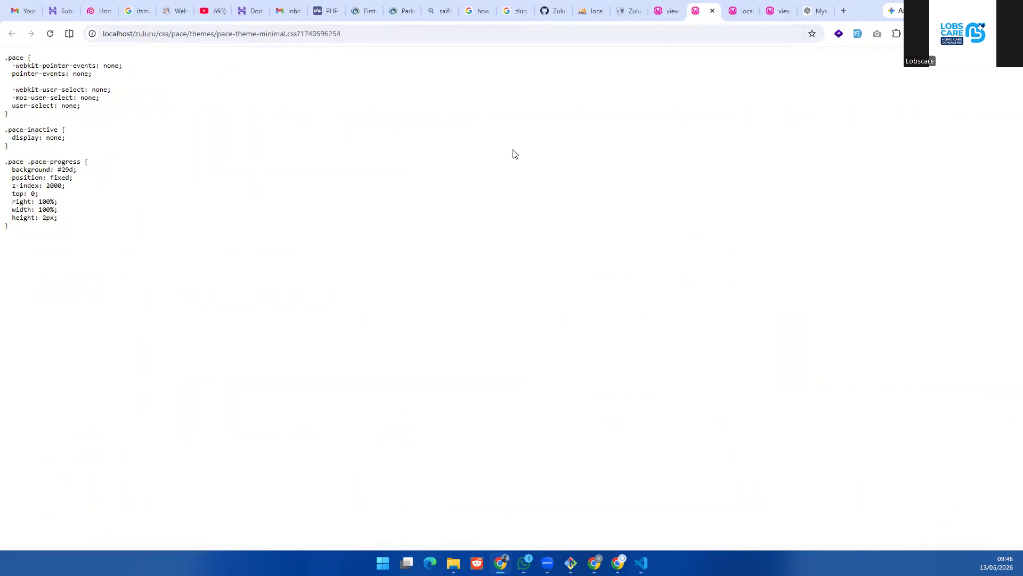
pyautogui.click(666, 10)
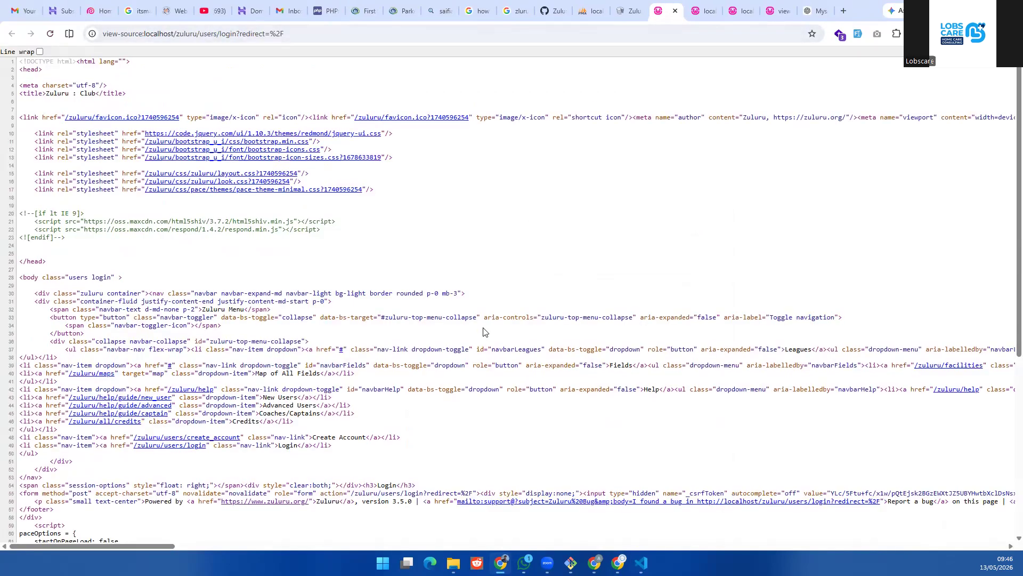
pyautogui.click(235, 150)
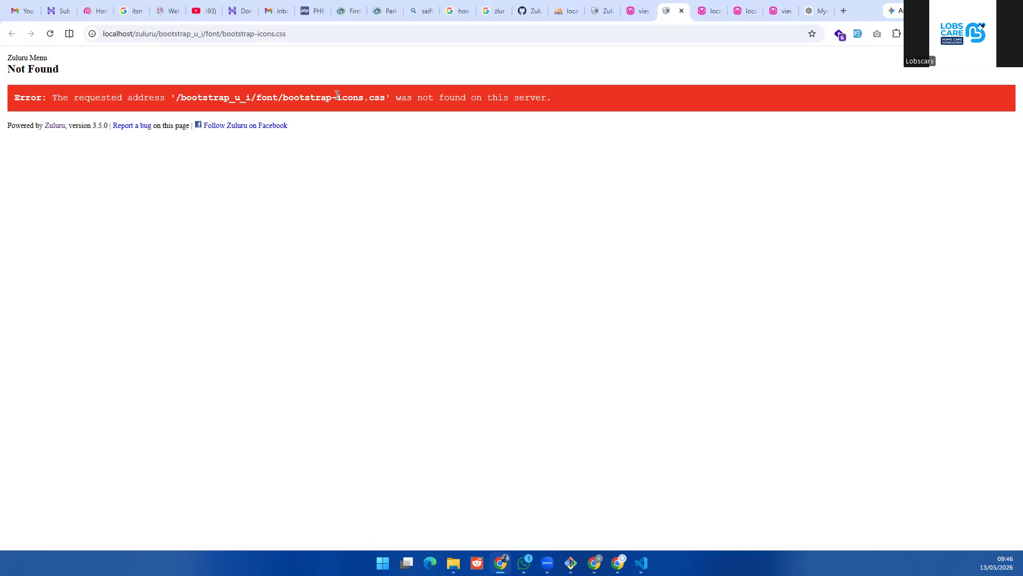
# Step: Check the zuluru project folder in File Explorer, and return to Chrome to review the open stylesheet and page-source tabs
pyautogui.moveTo(453, 562)
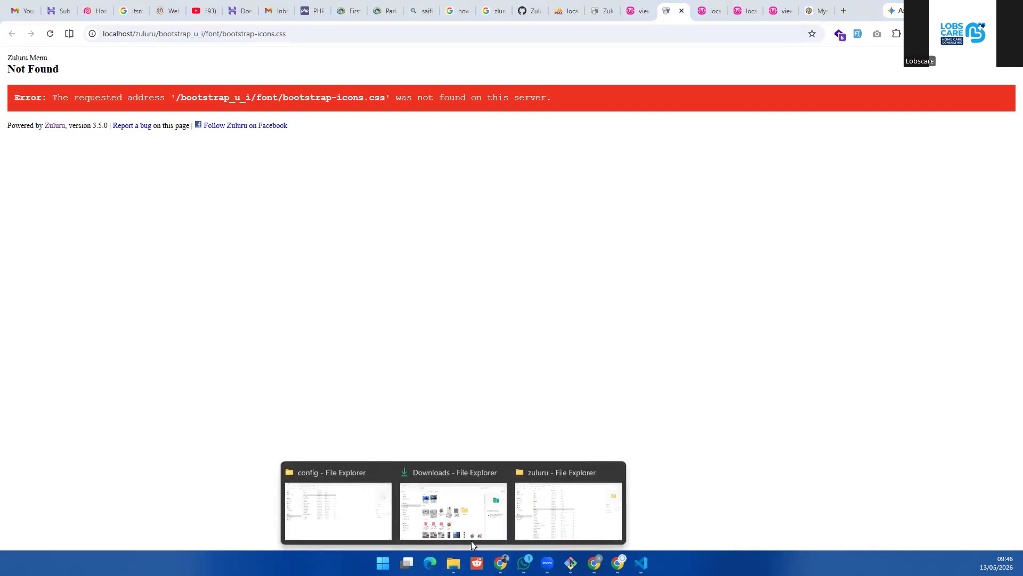
pyautogui.click(561, 513)
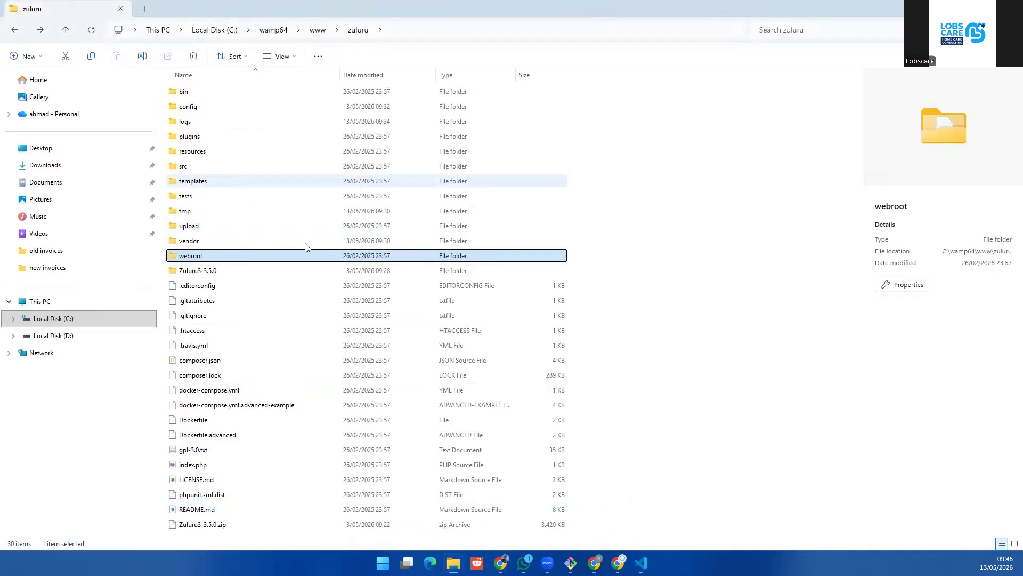
pyautogui.moveTo(453, 562)
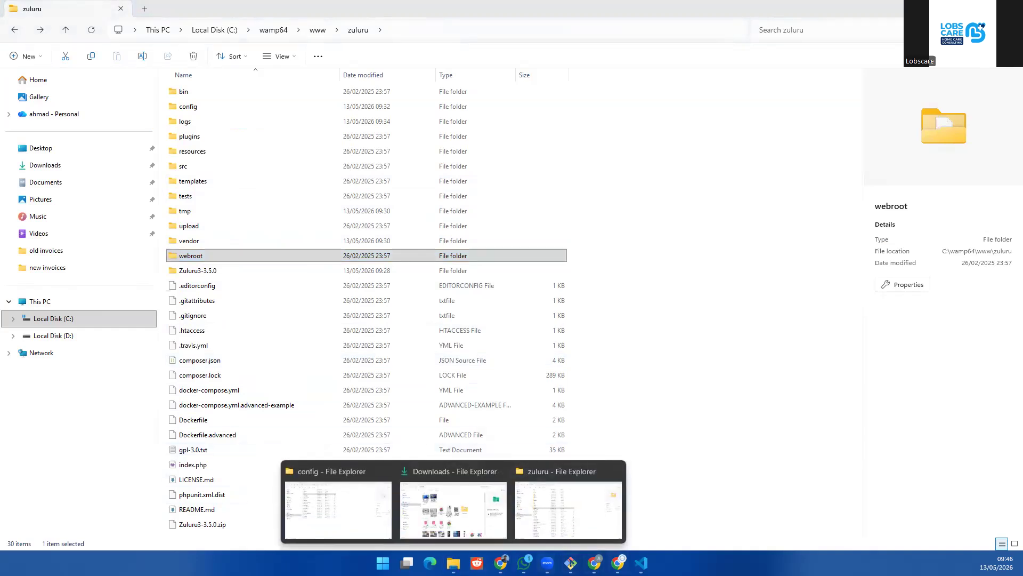
pyautogui.click(500, 563)
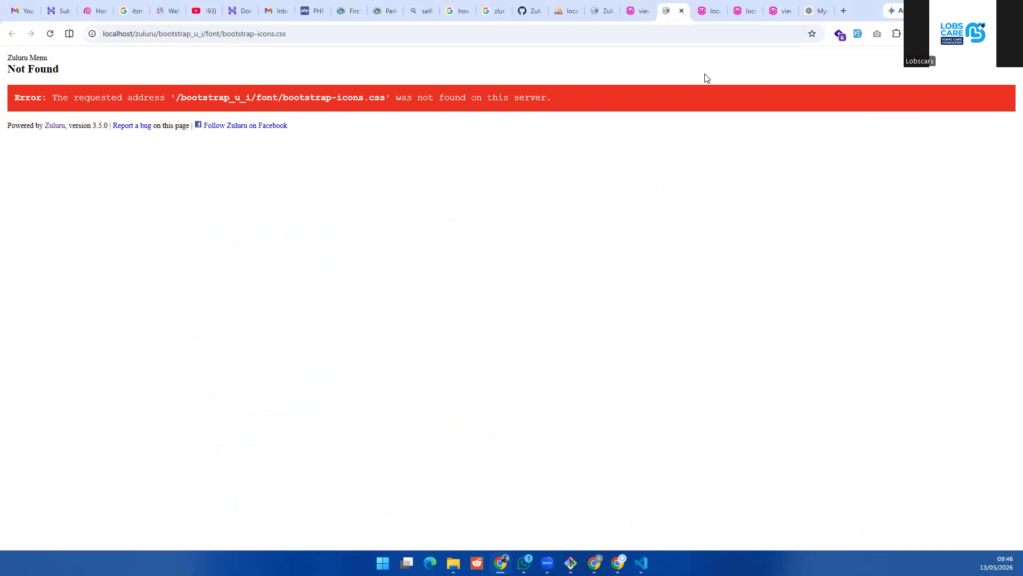
pyautogui.click(710, 7)
pyautogui.click(748, 6)
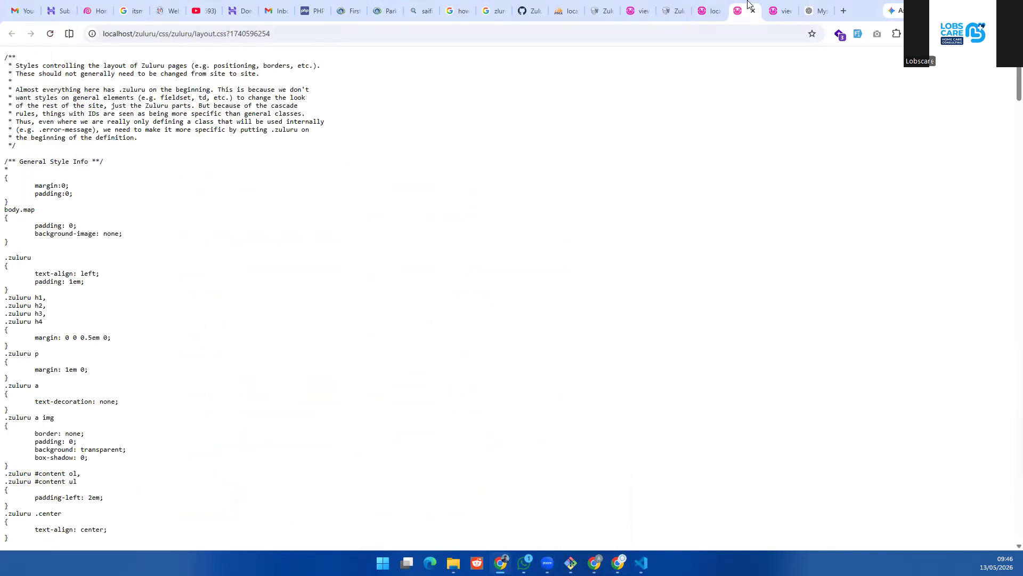
pyautogui.click(781, 6)
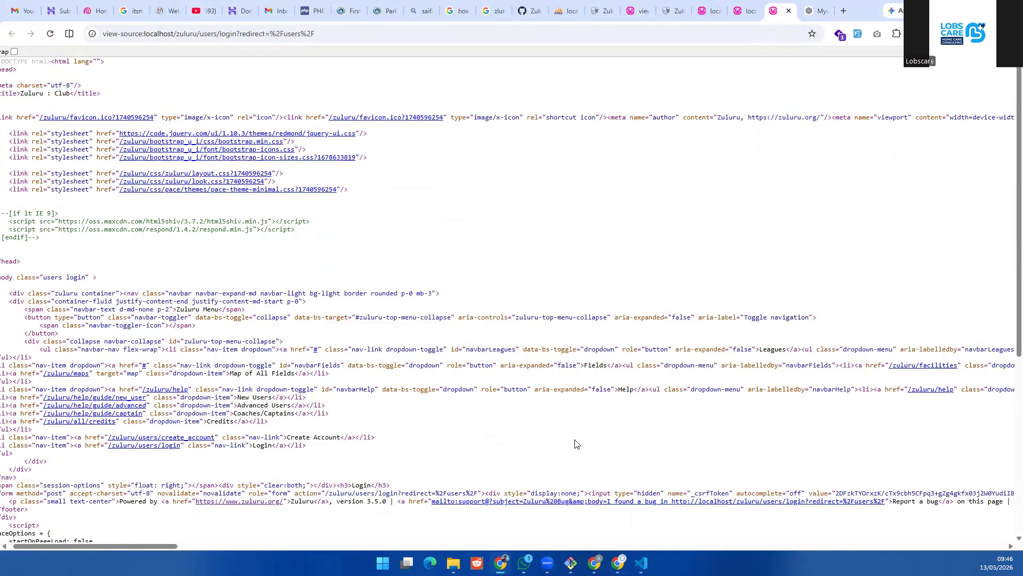
# Step: Switch to the File Explorer window showing zl3's config folder and go up to the zl3 folder to examine its contents
pyautogui.moveTo(453, 562)
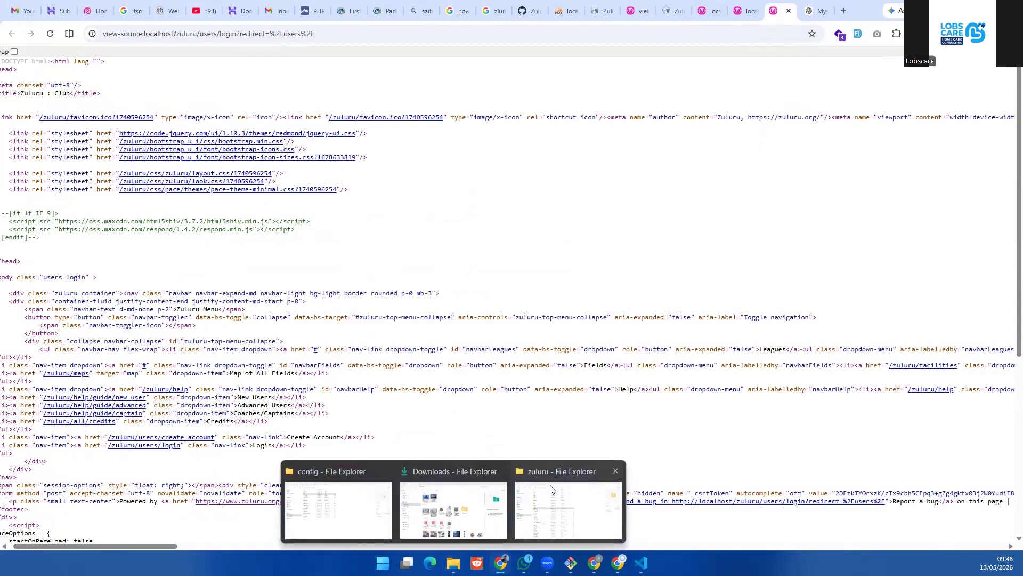
pyautogui.click(342, 507)
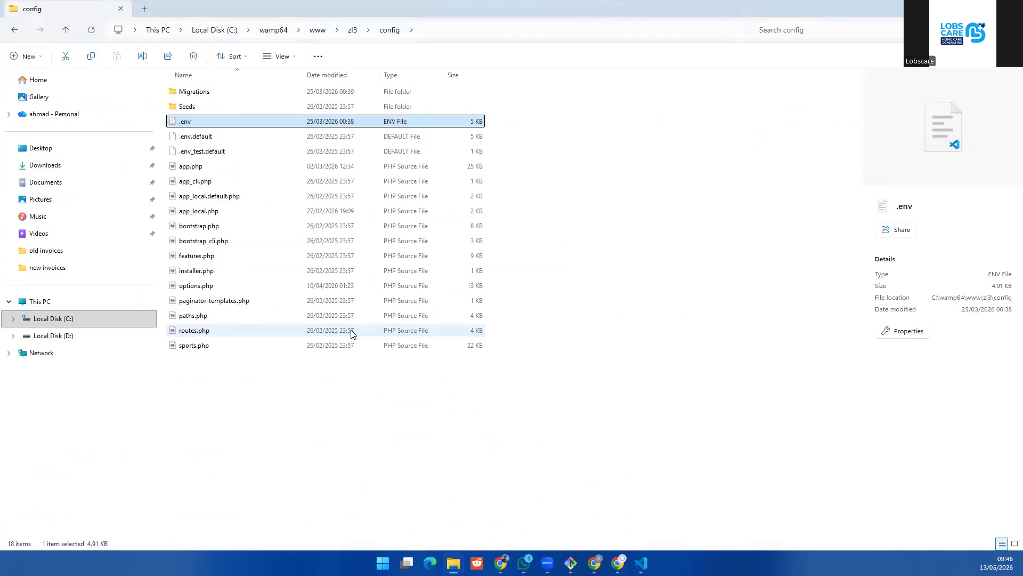
pyautogui.click(350, 30)
pyautogui.click(290, 182)
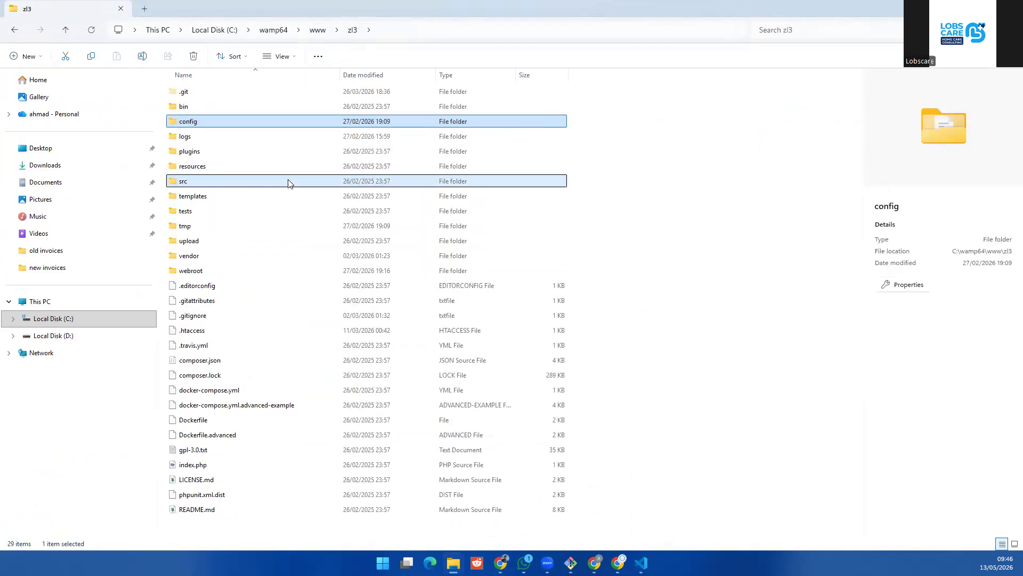
pyautogui.press('b')
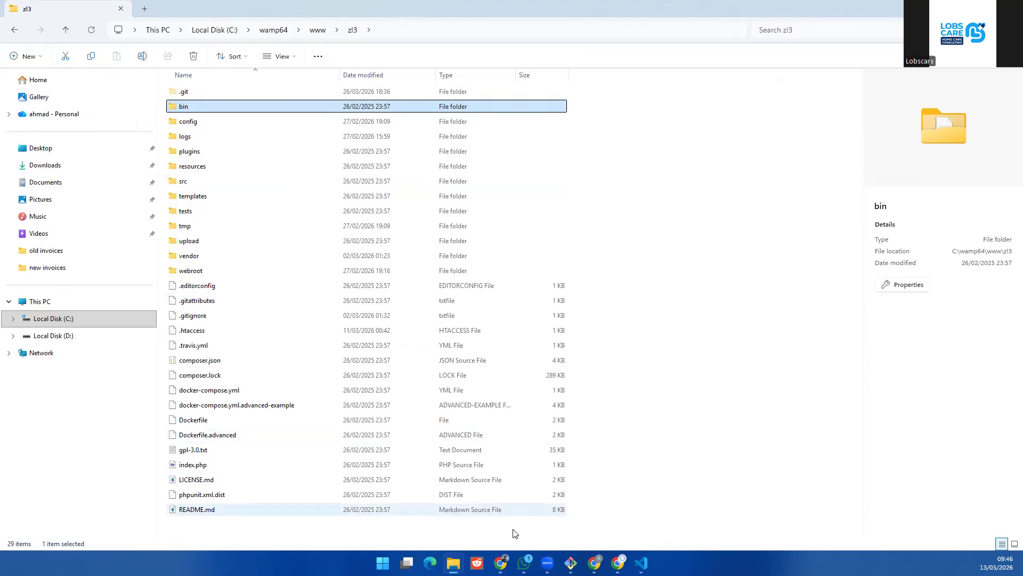
# Step: Switch to Chrome and load localhost/zl3 in a new tab
pyautogui.click(500, 562)
pyautogui.click(845, 11)
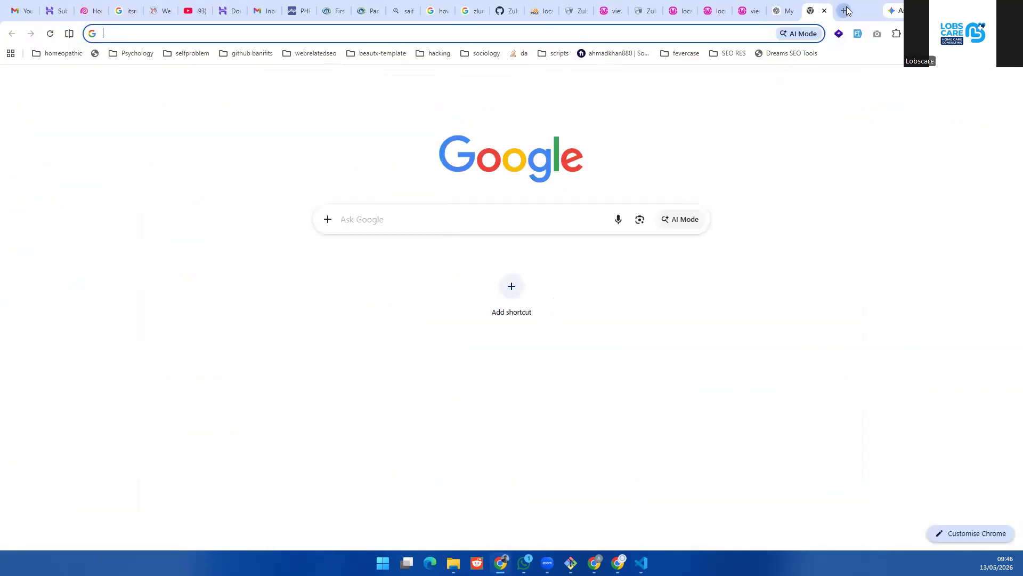
pyautogui.write('l')
pyautogui.press('BackSpace')
pyautogui.write('ocalhost/phpmyadmin/index.php?')
pyautogui.press('Right')
pyautogui.press('BackSpace')
pyautogui.press('BackSpace')
pyautogui.press('BackSpace')
pyautogui.press('BackSpace')
pyautogui.press('BackSpace')
pyautogui.press('BackSpace')
pyautogui.press('BackSpace')
pyautogui.press('BackSpace')
pyautogui.press('BackSpace')
pyautogui.press('BackSpace')
pyautogui.press('BackSpace')
pyautogui.press('BackSpace')
pyautogui.press('BackSpace')
pyautogui.press('BackSpace')
pyautogui.press('BackSpace')
pyautogui.press('BackSpace')
pyautogui.press('BackSpace')
pyautogui.press('BackSpace')
pyautogui.press('BackSpace')
pyautogui.press('BackSpace')
pyautogui.write('zl3')
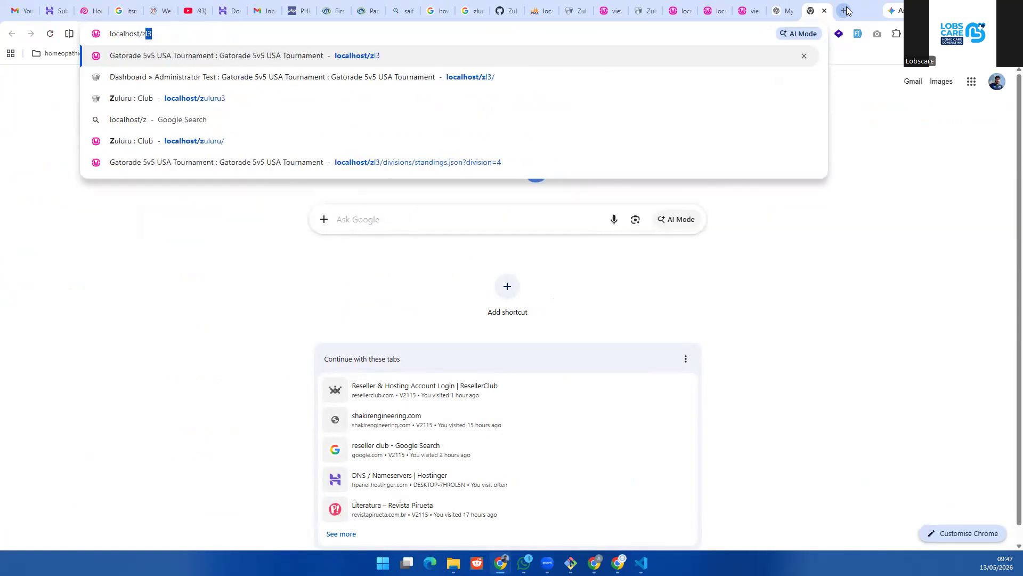
pyautogui.press('Return')
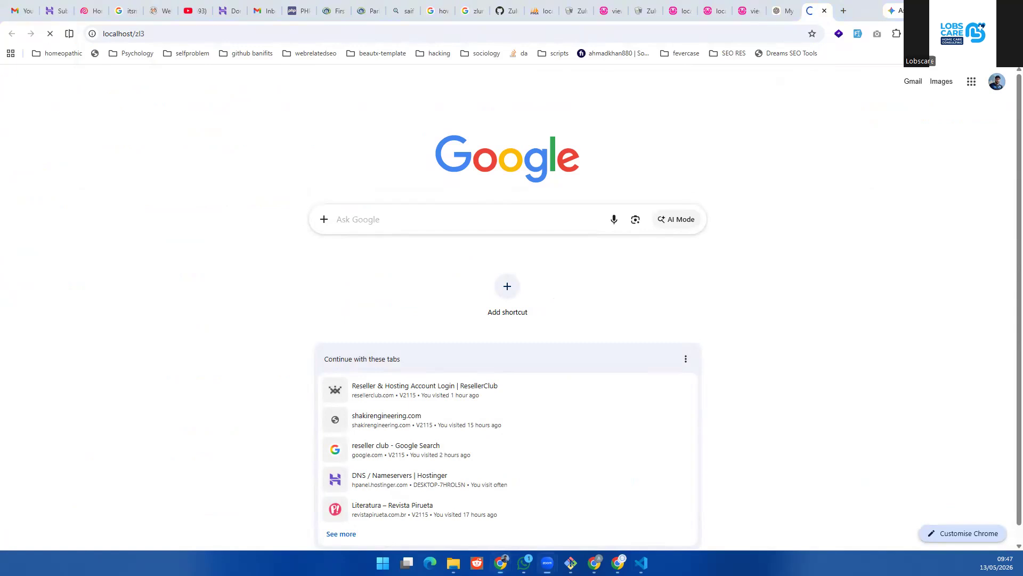
# Step: Switch to File Explorer and paste the copied bootstrap_u_i folder into the webroot folder of the zuluru project in wamp64's www folder
pyautogui.hotkey('alt', 'Tab')
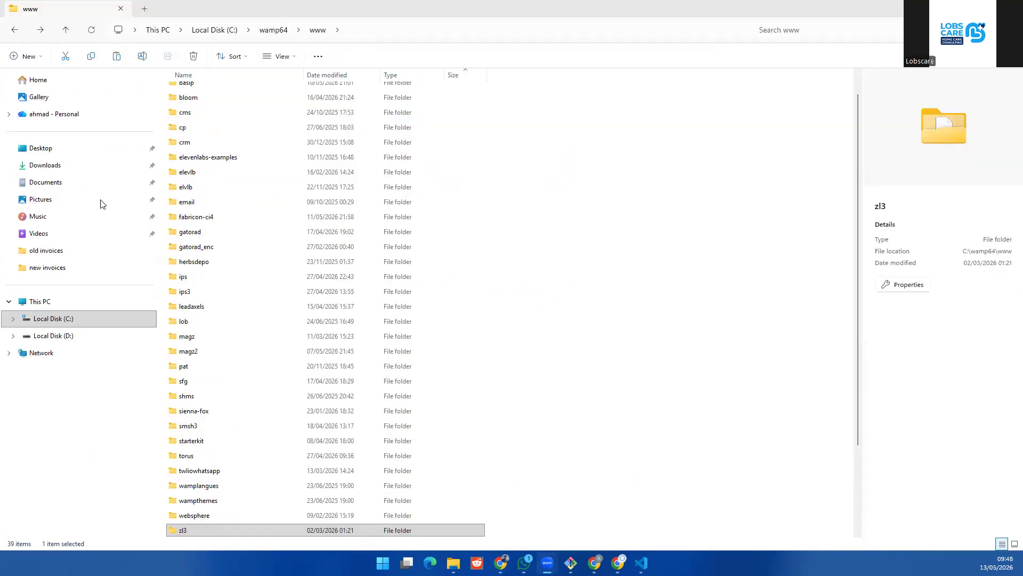
pyautogui.scroll(-1, 314, 285)
pyautogui.scroll(-1, 313, 281)
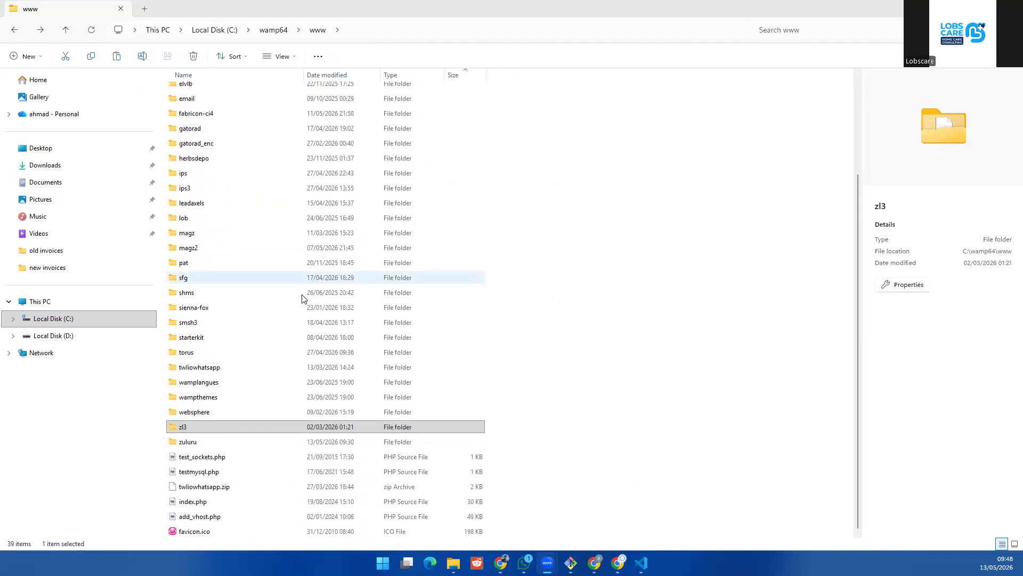
pyautogui.click(203, 442)
pyautogui.doubleClick(203, 441)
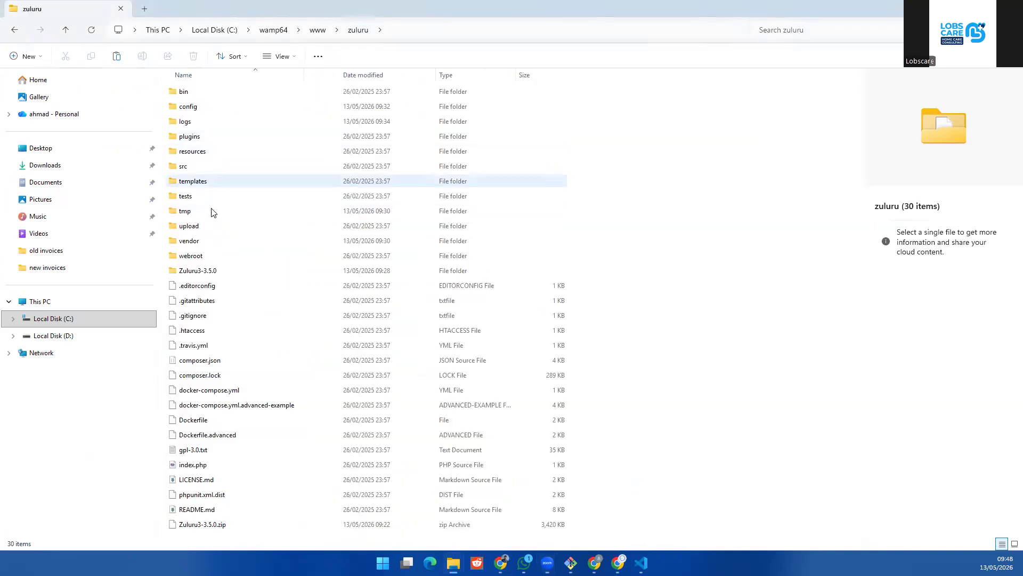
pyautogui.doubleClick(206, 256)
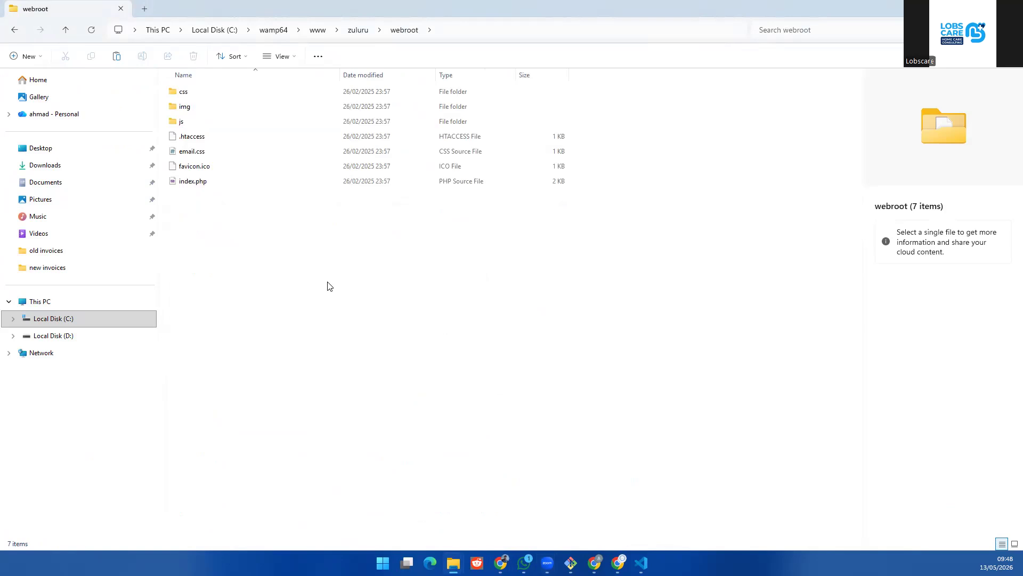
pyautogui.hotkey('ctrl', 'v')
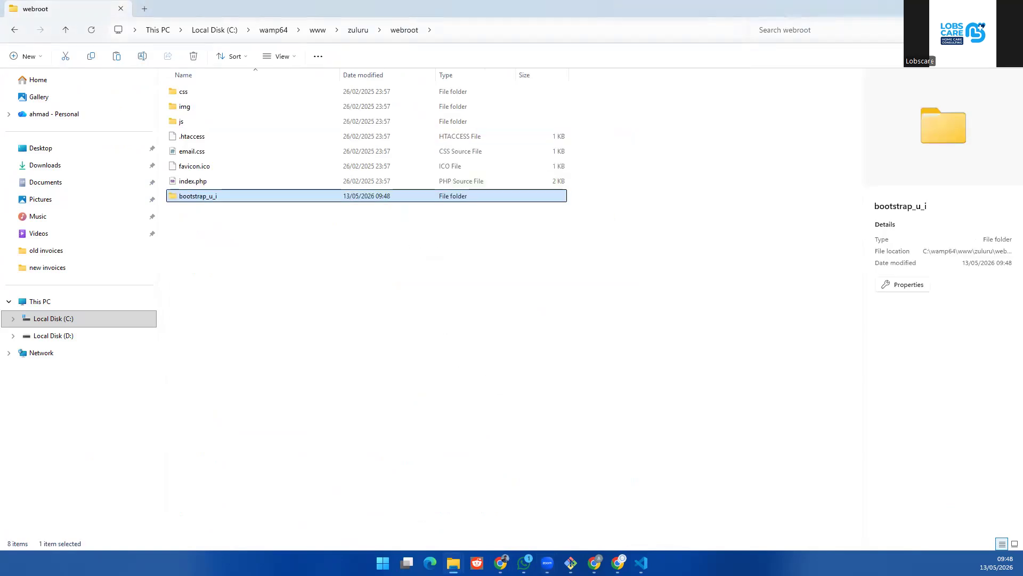
# Step: Switch to Chrome and reload the Zuluru login page at localhost/zuluru/users/login to check its styling
pyautogui.click(961, 8)
pyautogui.click(557, 8)
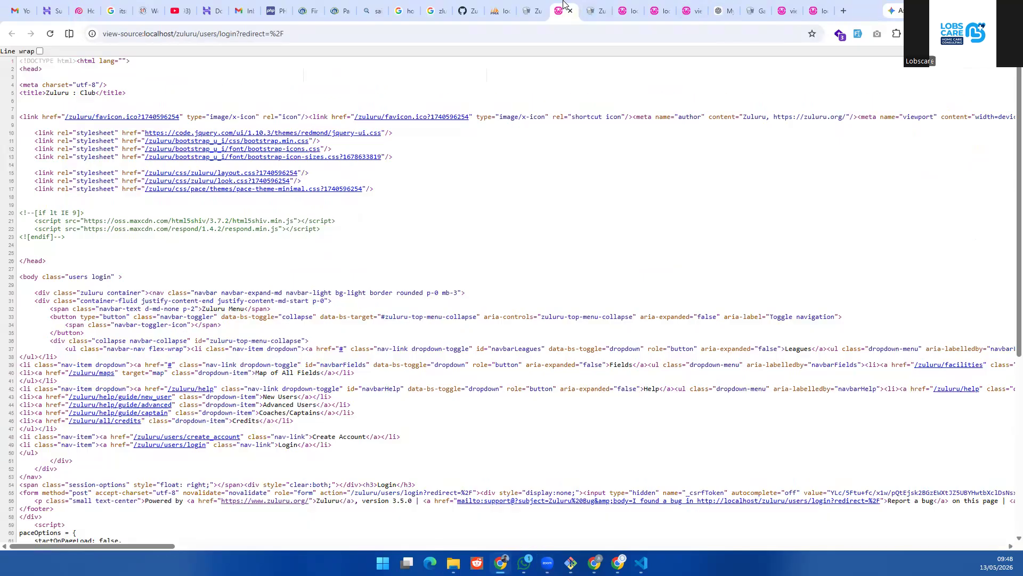
pyautogui.click(547, 7)
pyautogui.press('F5')
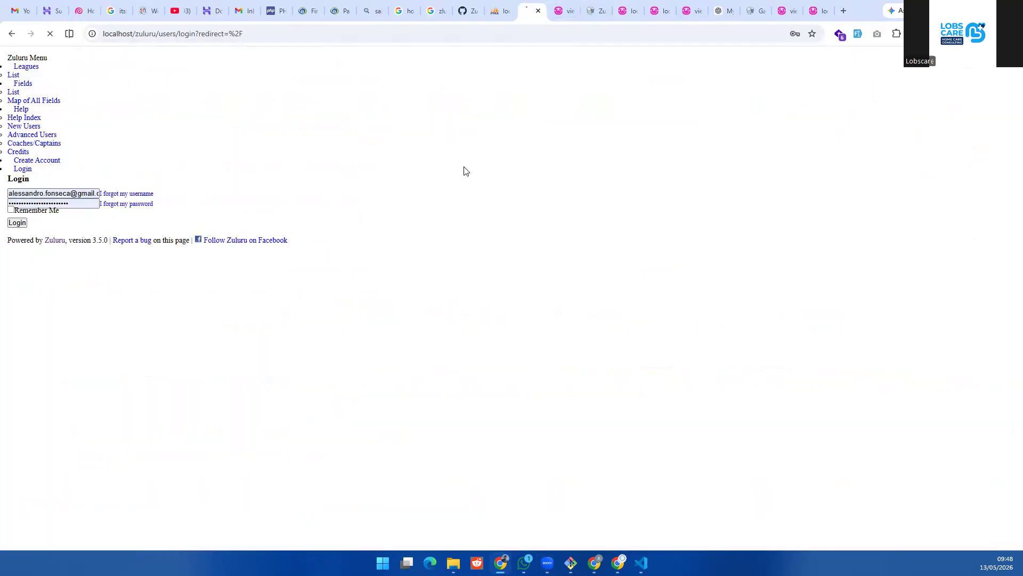